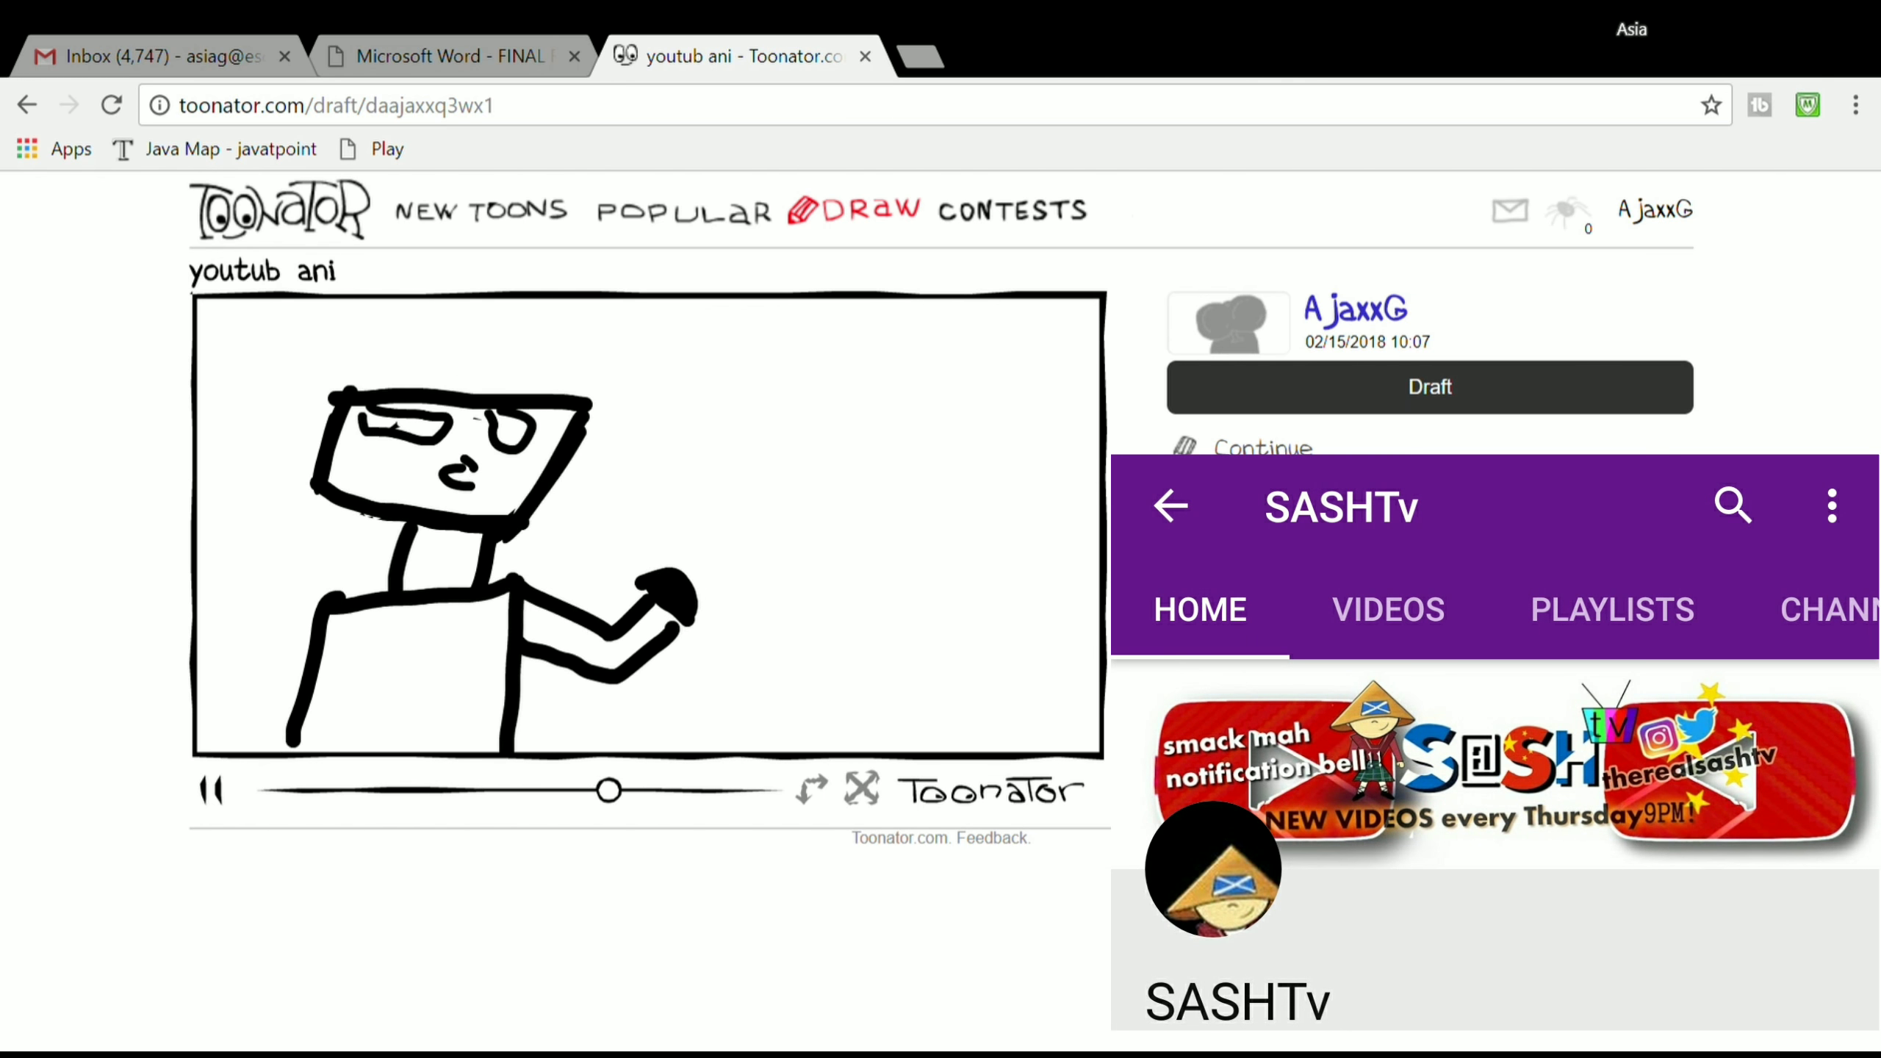
Step: Continue the draft, add frame 28 after the last frame, and draw the character's rectangular head outline with the second-thickest brush
click(1262, 449)
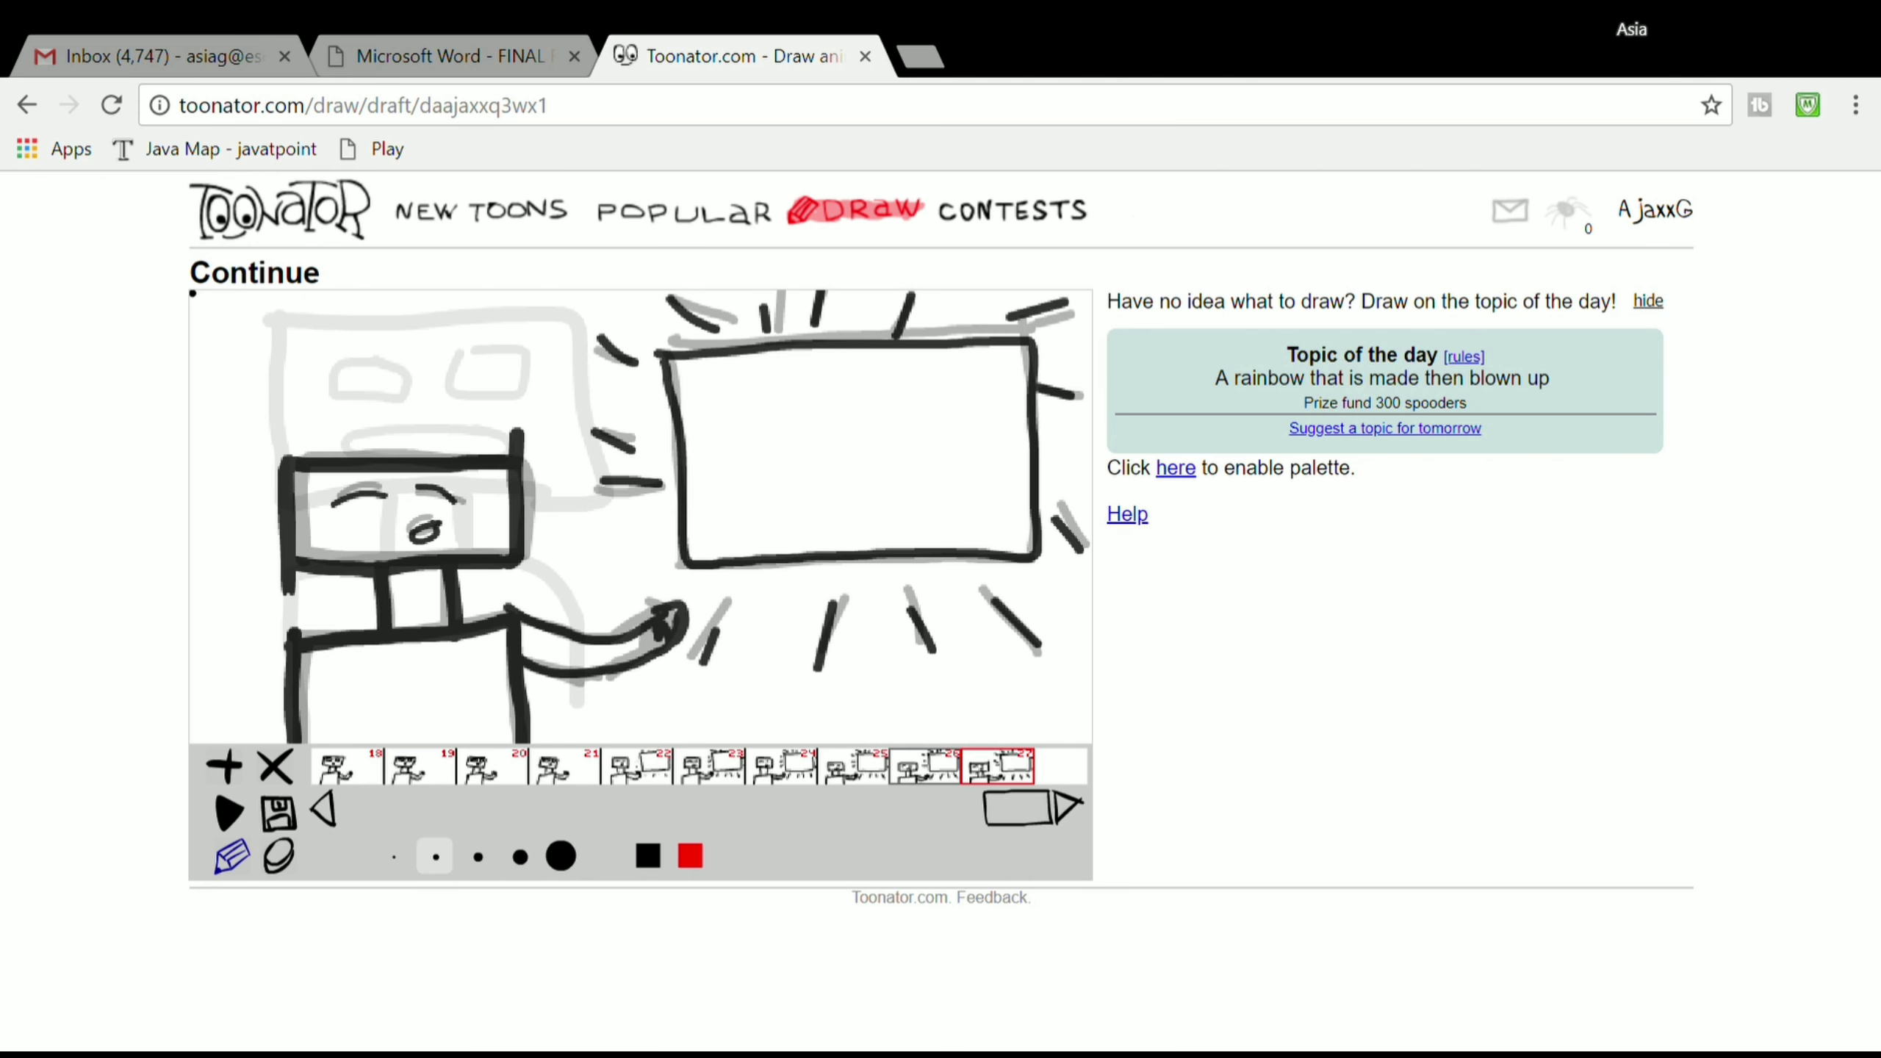
click(225, 766)
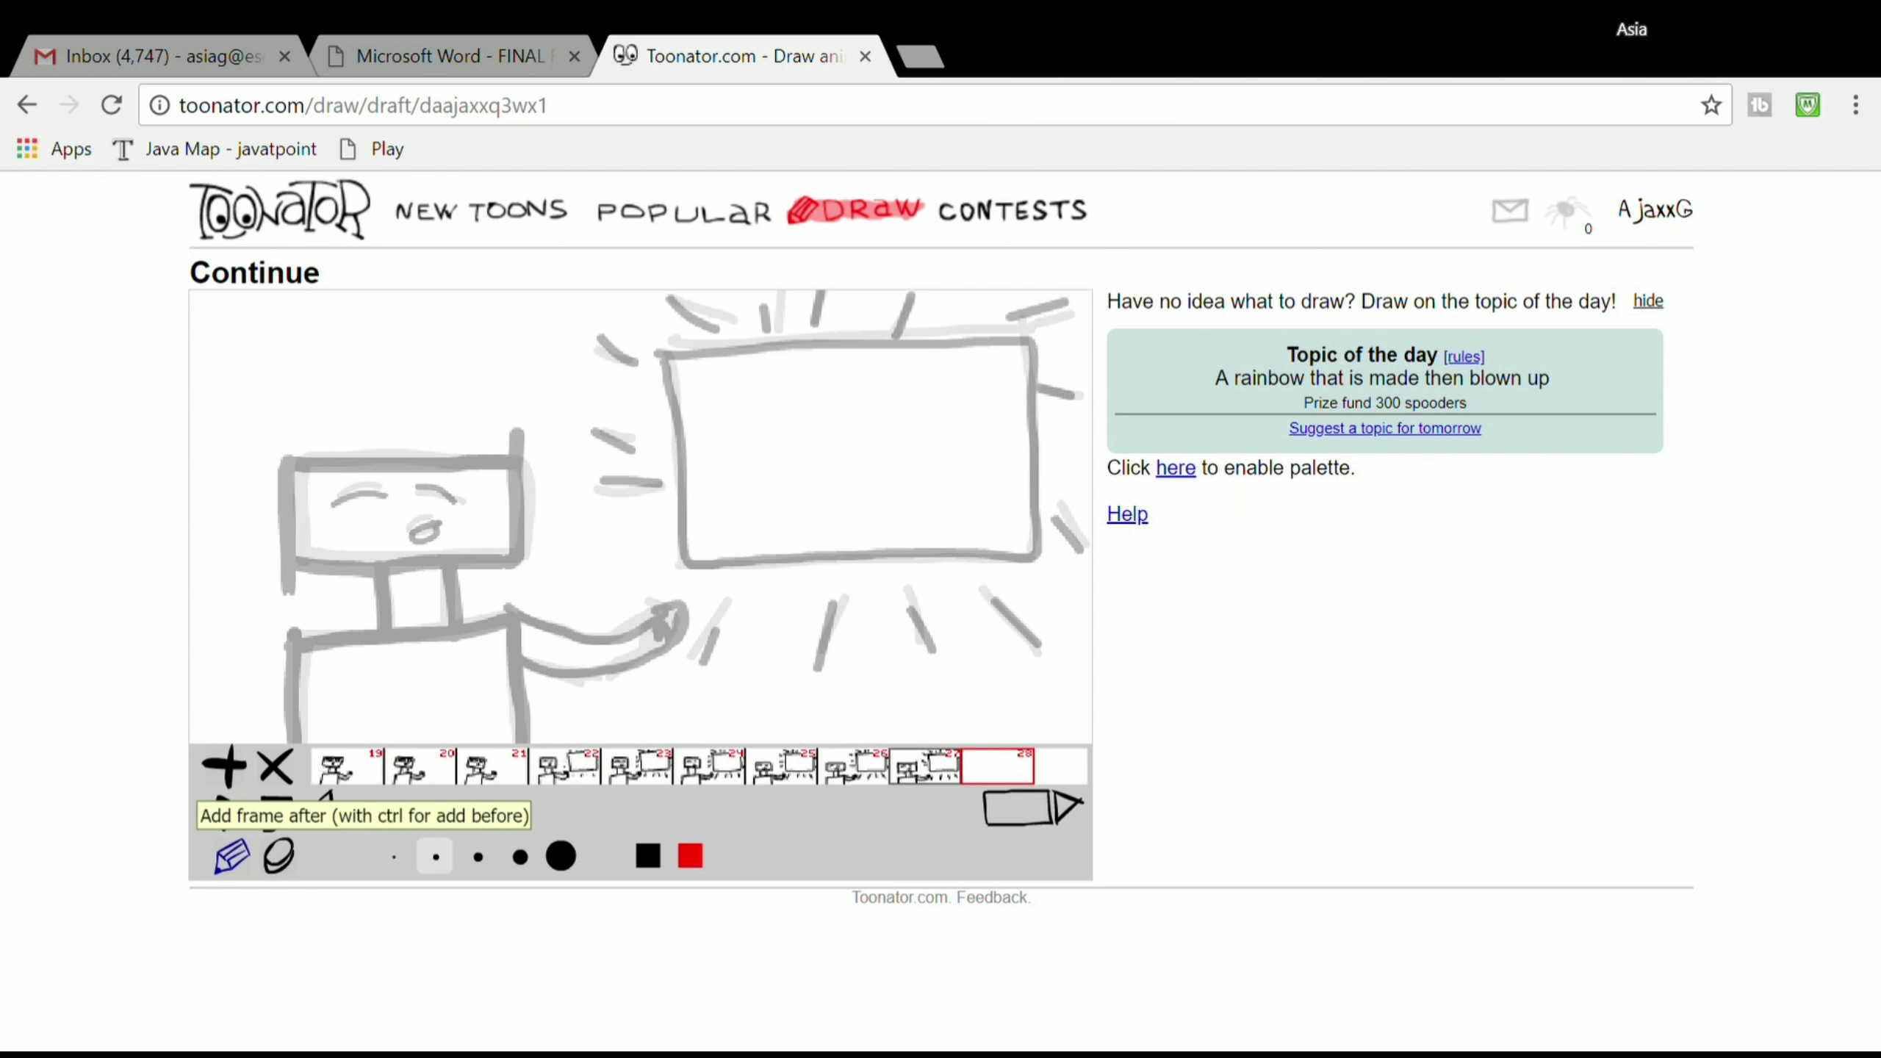
click(520, 856)
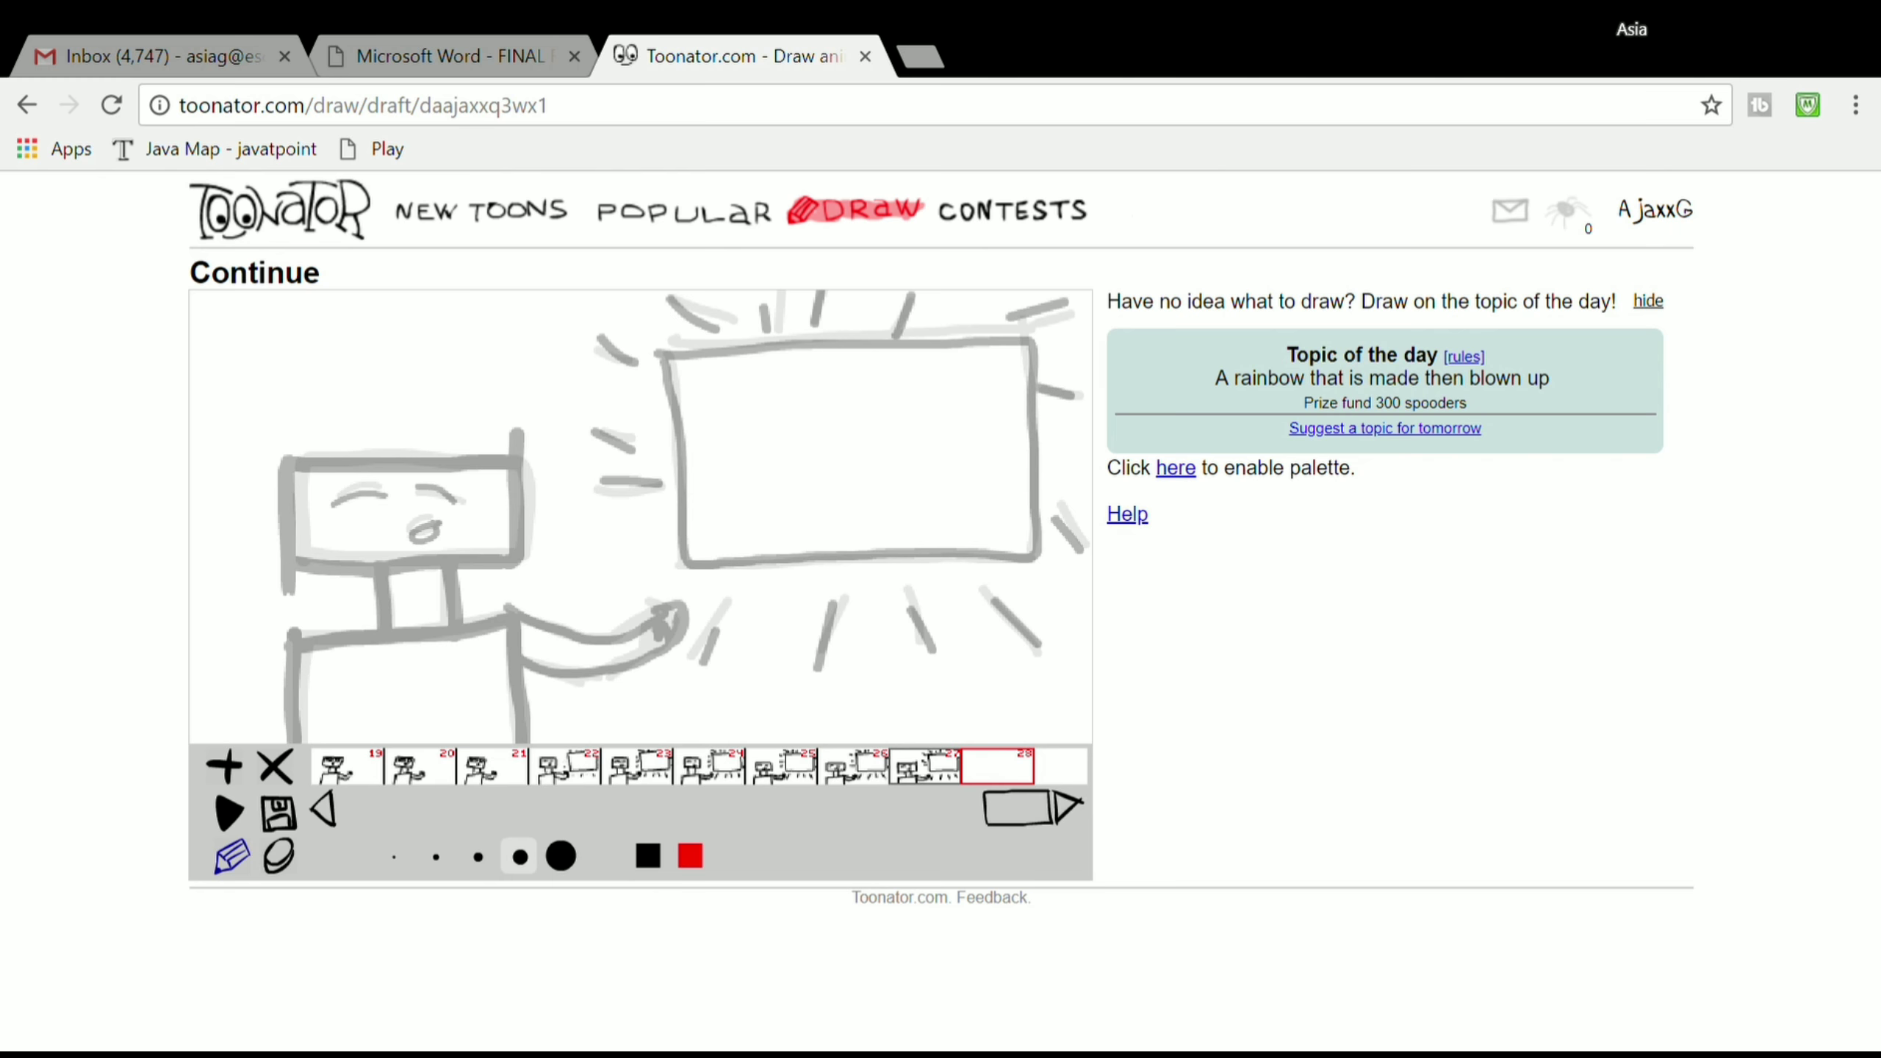
mouse_move(274, 460)
mouse_down()
mouse_move(488, 444)
mouse_move(520, 476)
mouse_move(521, 557)
mouse_up()
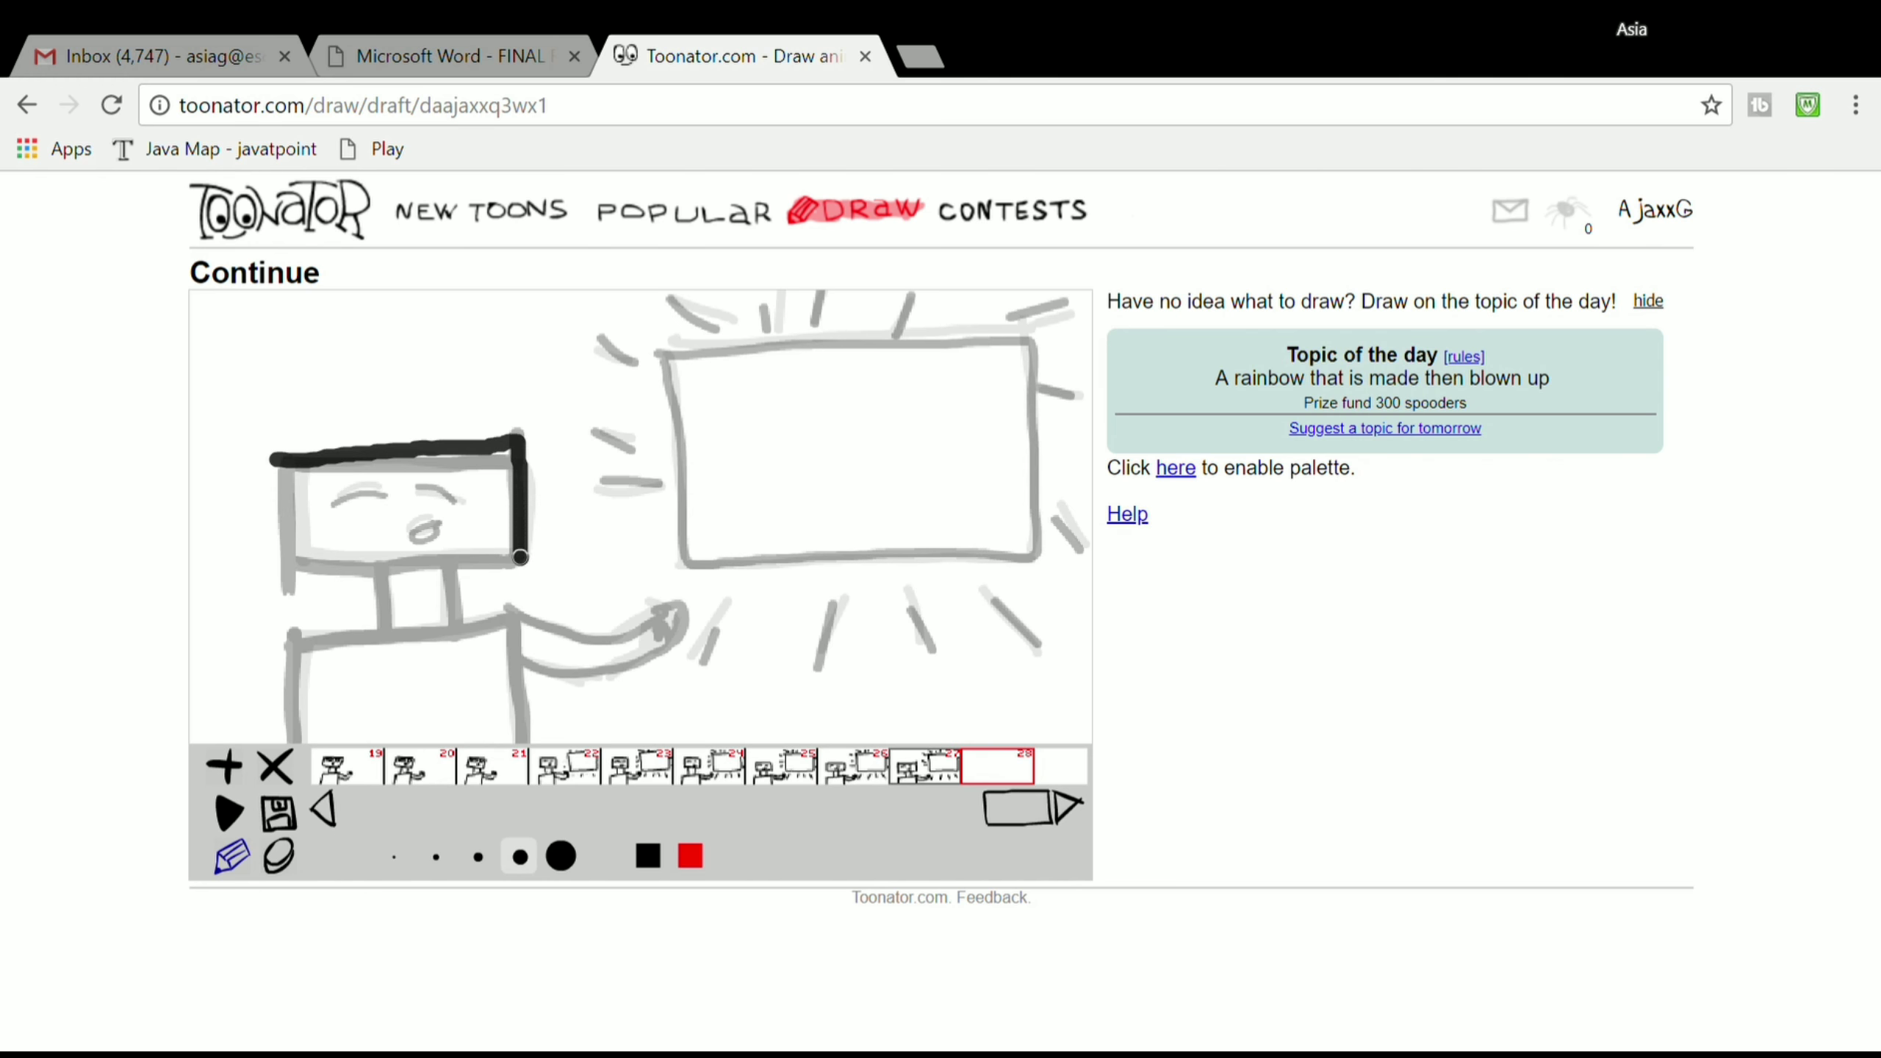
mouse_move(274, 460)
mouse_down()
mouse_move(315, 586)
mouse_move(521, 561)
mouse_up()
Step: Draw the character's neck and the shoulders and sides of the torso on frame 28
drag(385, 561, 387, 638)
drag(448, 575, 451, 625)
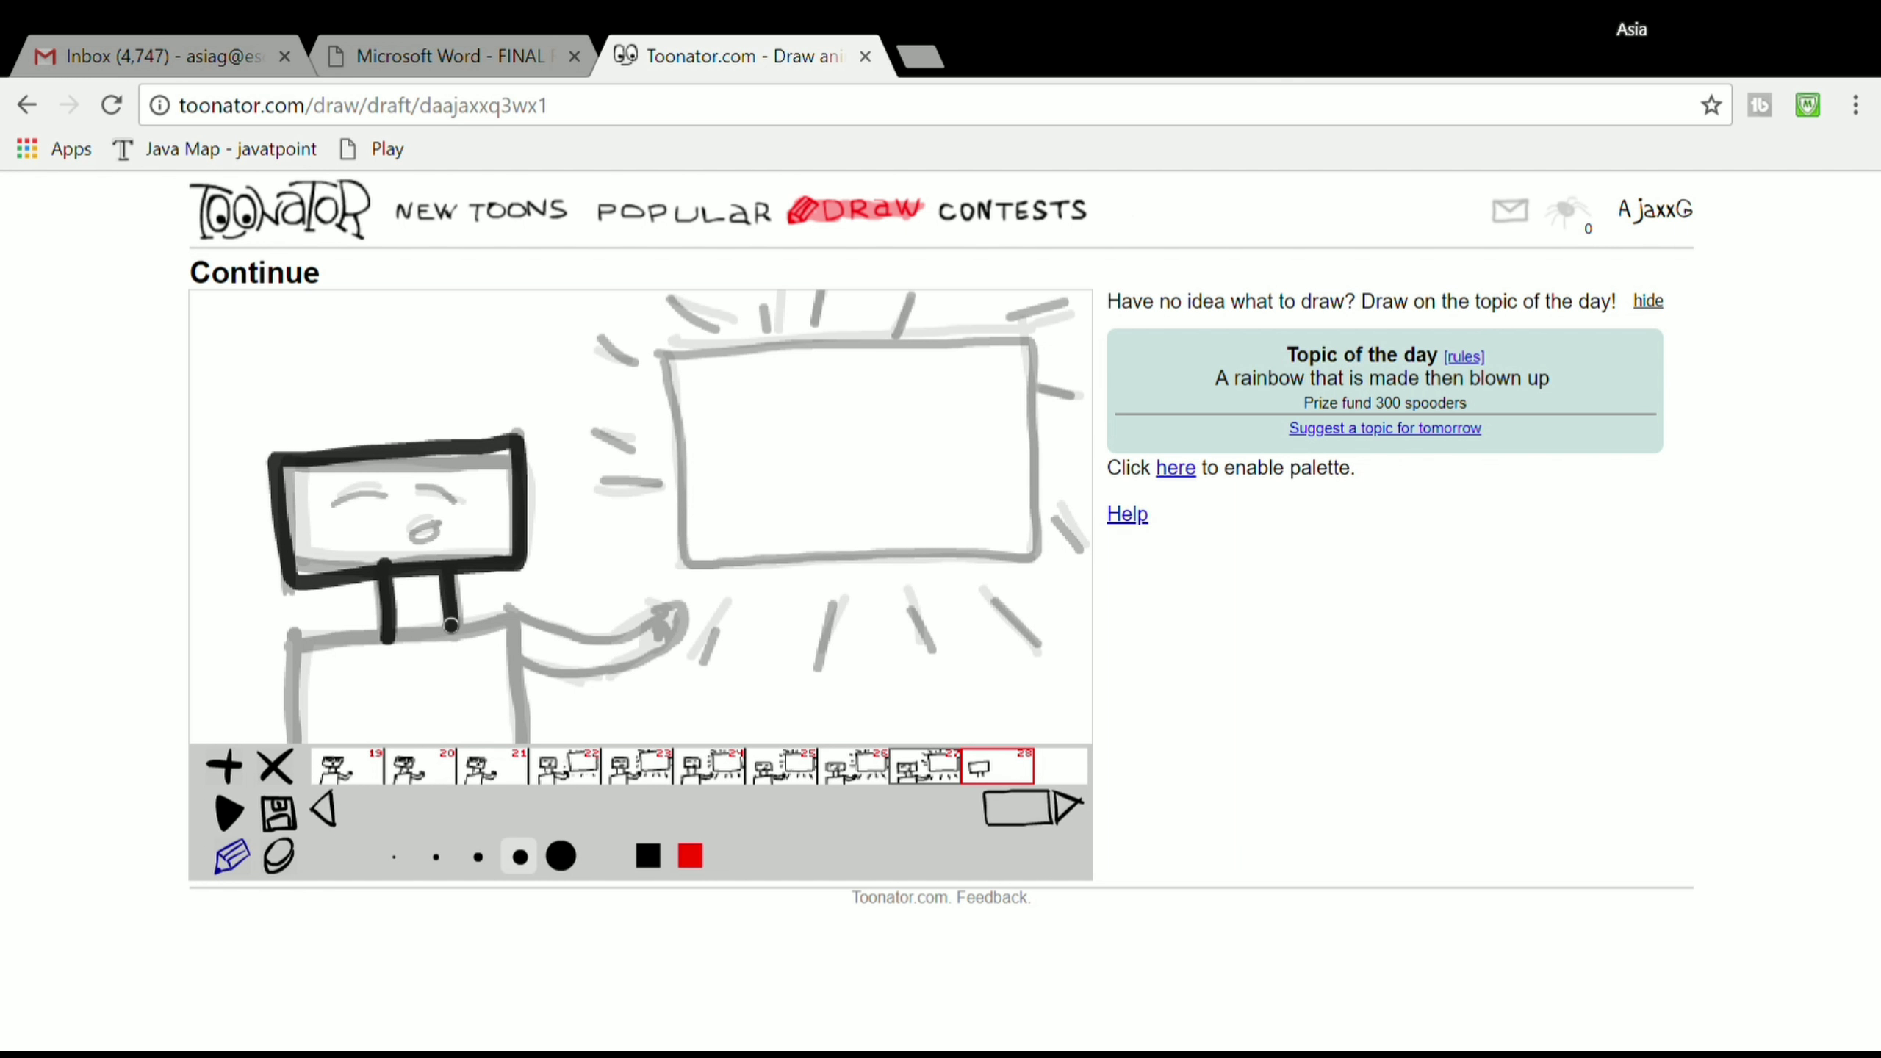
mouse_move(284, 643)
mouse_down()
mouse_move(519, 628)
mouse_move(520, 737)
mouse_up()
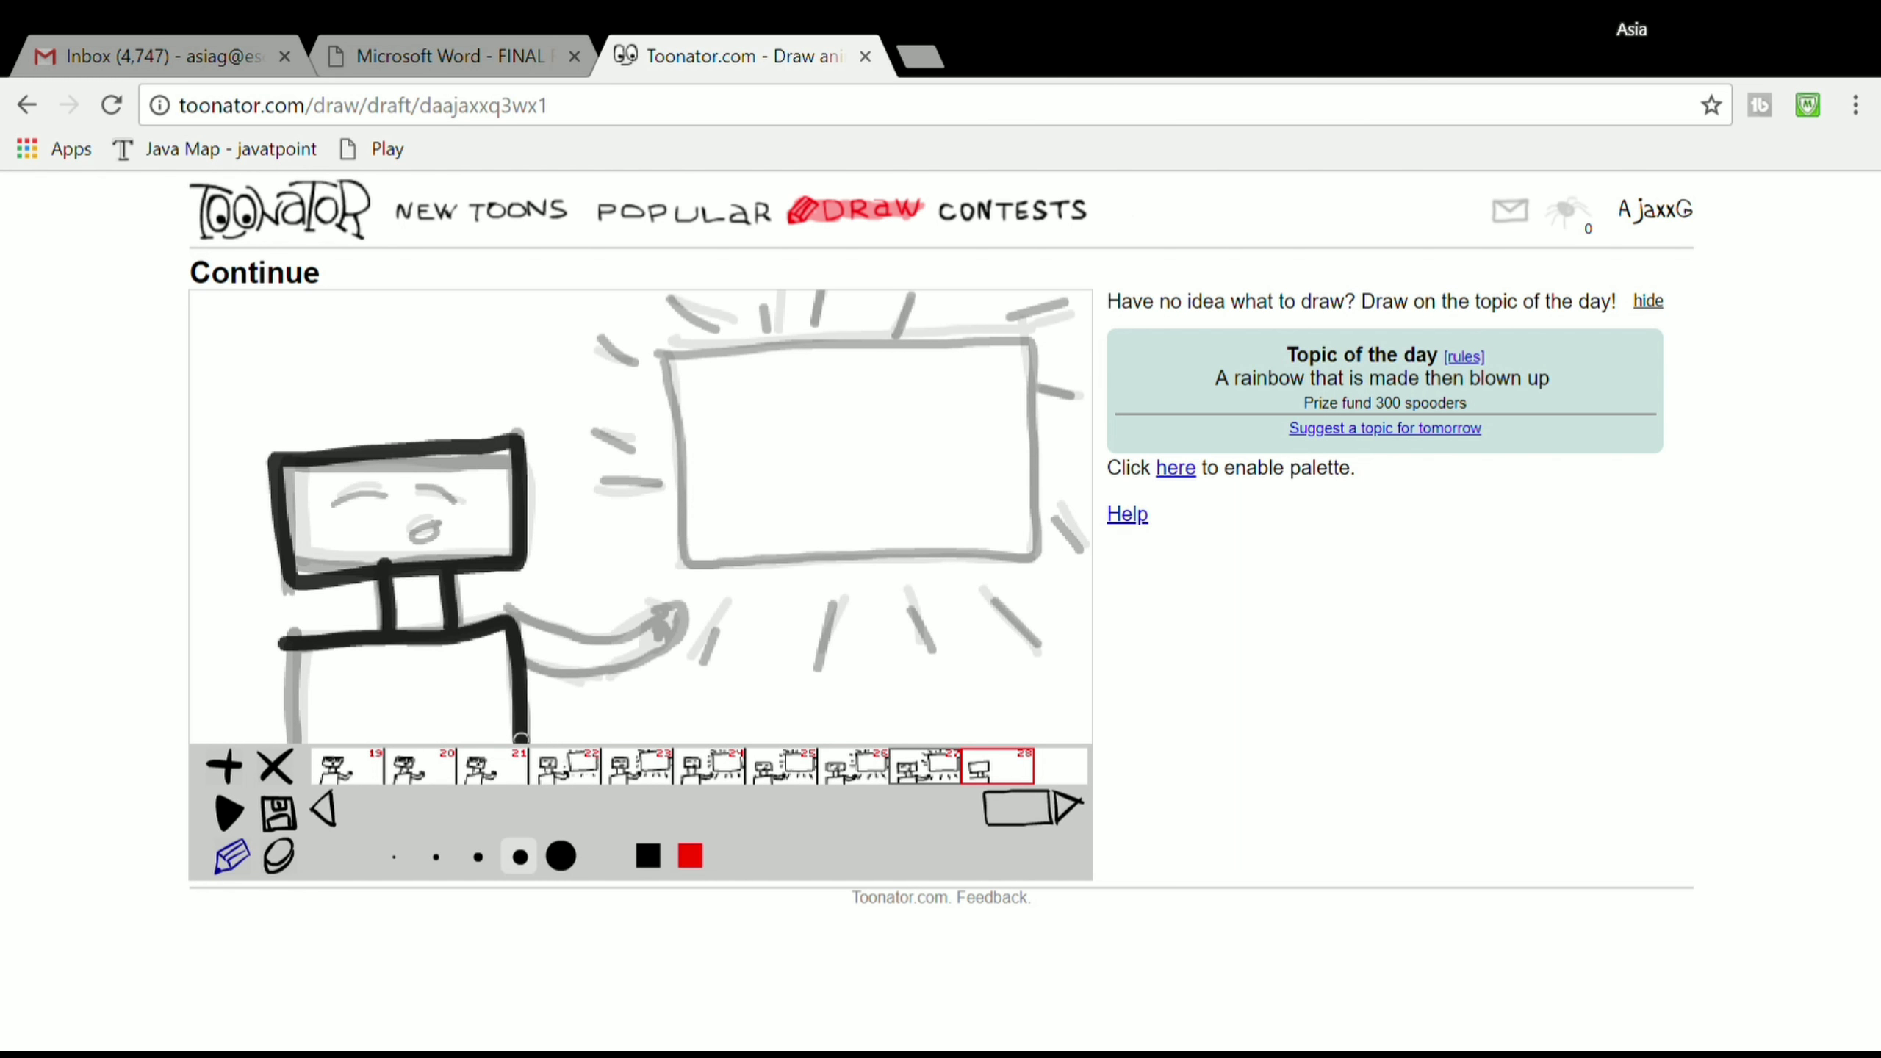
drag(281, 638, 289, 737)
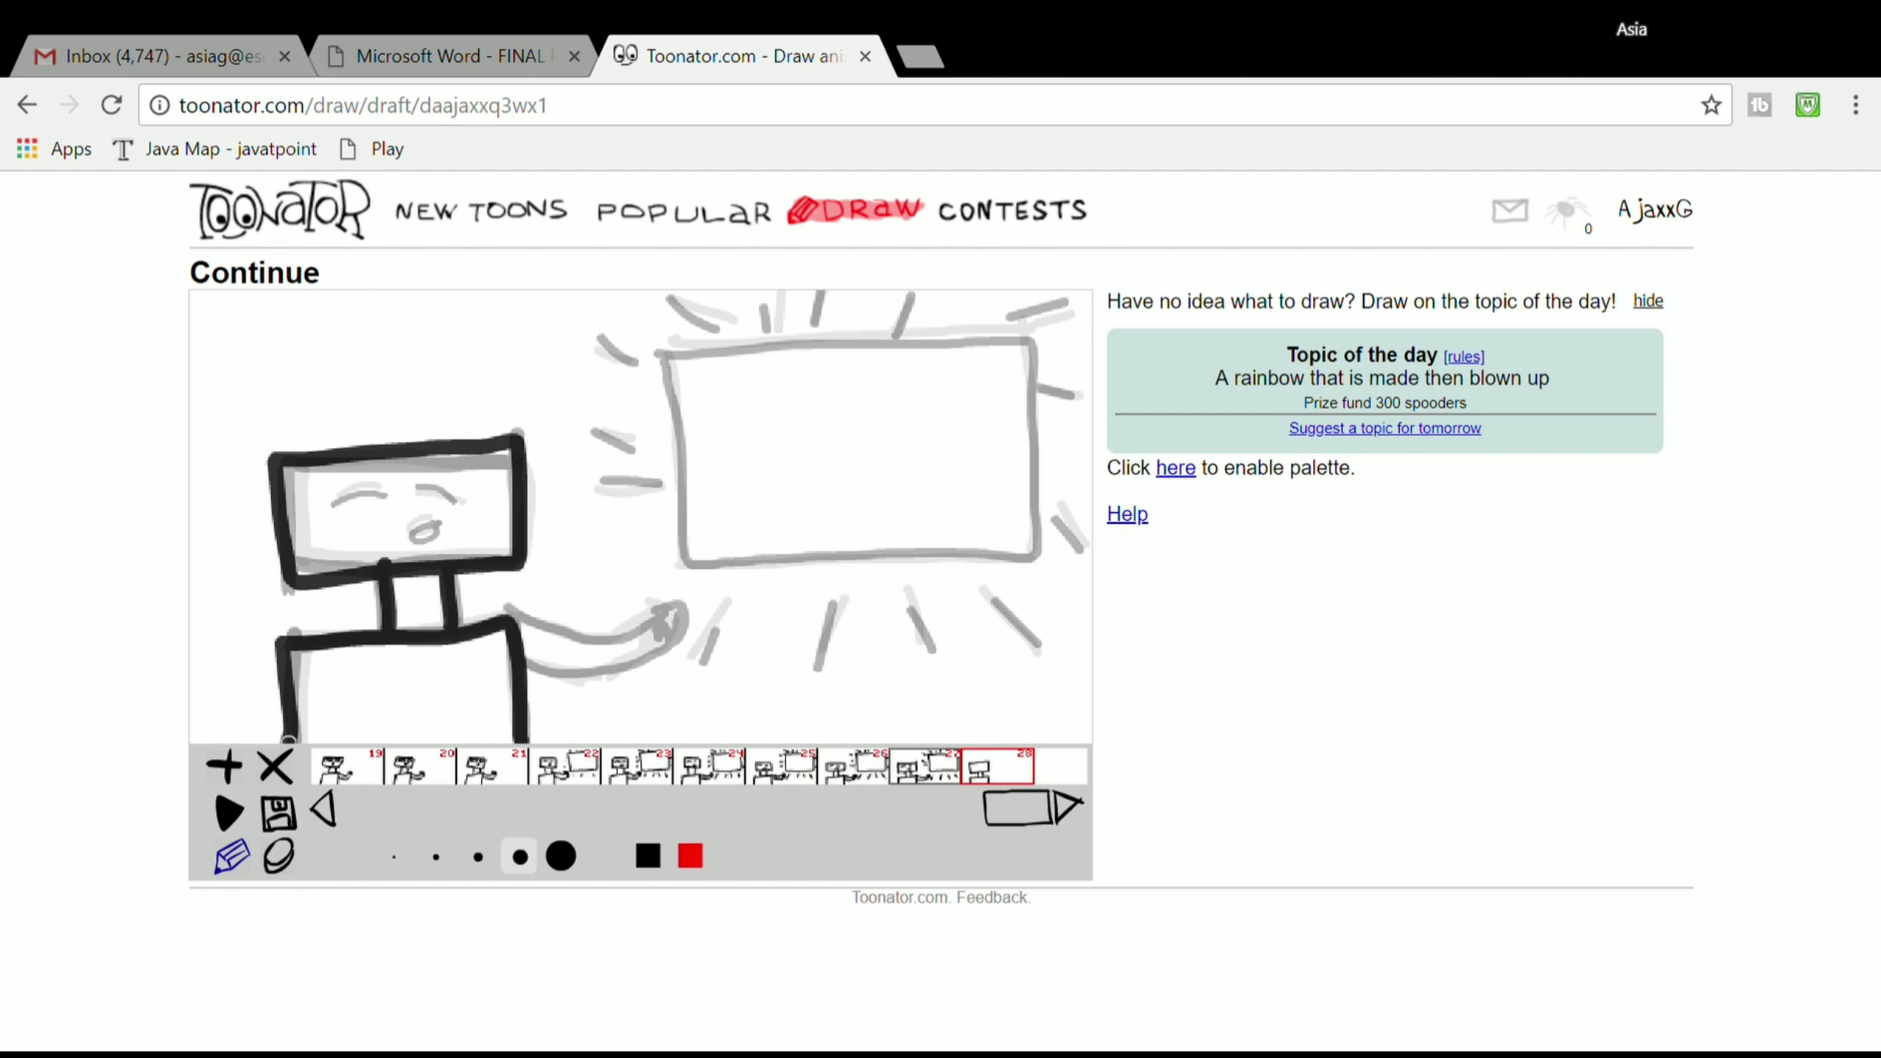
Step: Draw the character's outstretched arm and filled-in hand on frame 28 with the medium brush
click(478, 858)
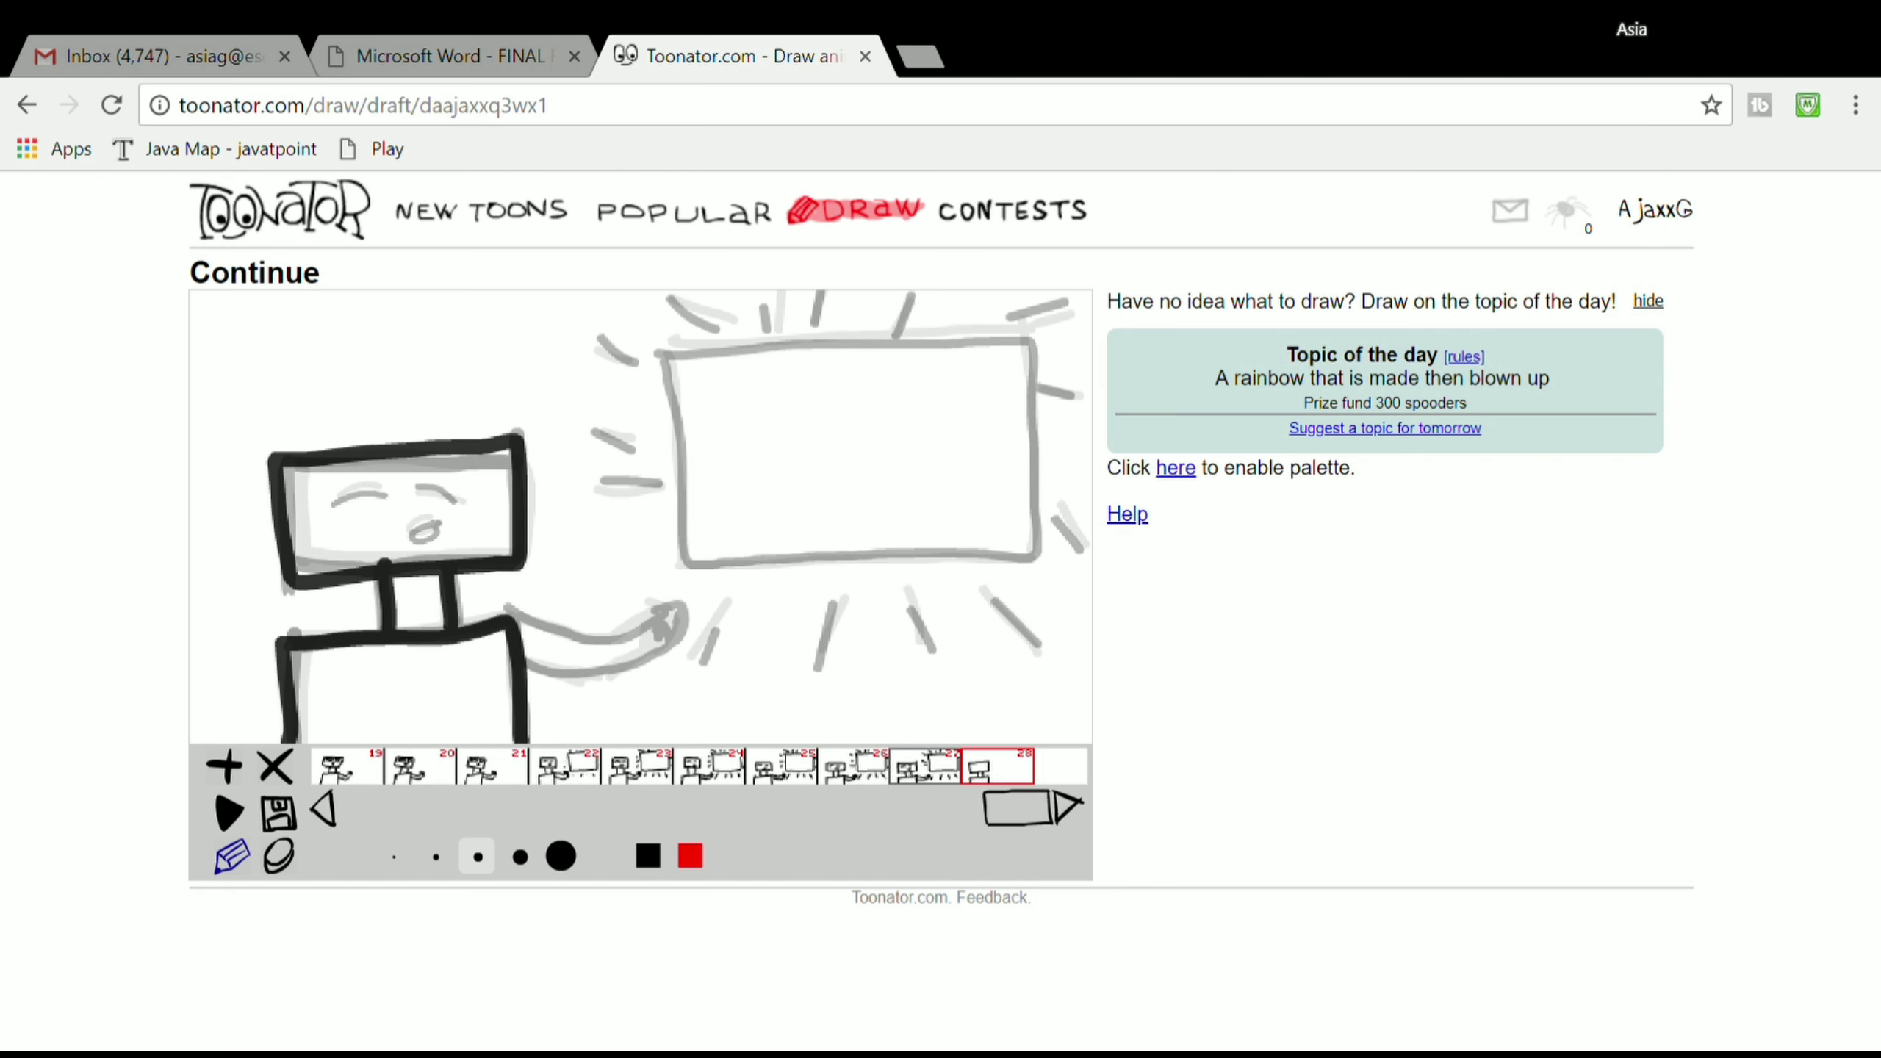
mouse_move(521, 627)
mouse_down()
mouse_move(598, 638)
mouse_move(658, 609)
mouse_up()
mouse_move(522, 664)
mouse_down()
mouse_move(618, 676)
mouse_move(665, 643)
mouse_move(657, 623)
mouse_up()
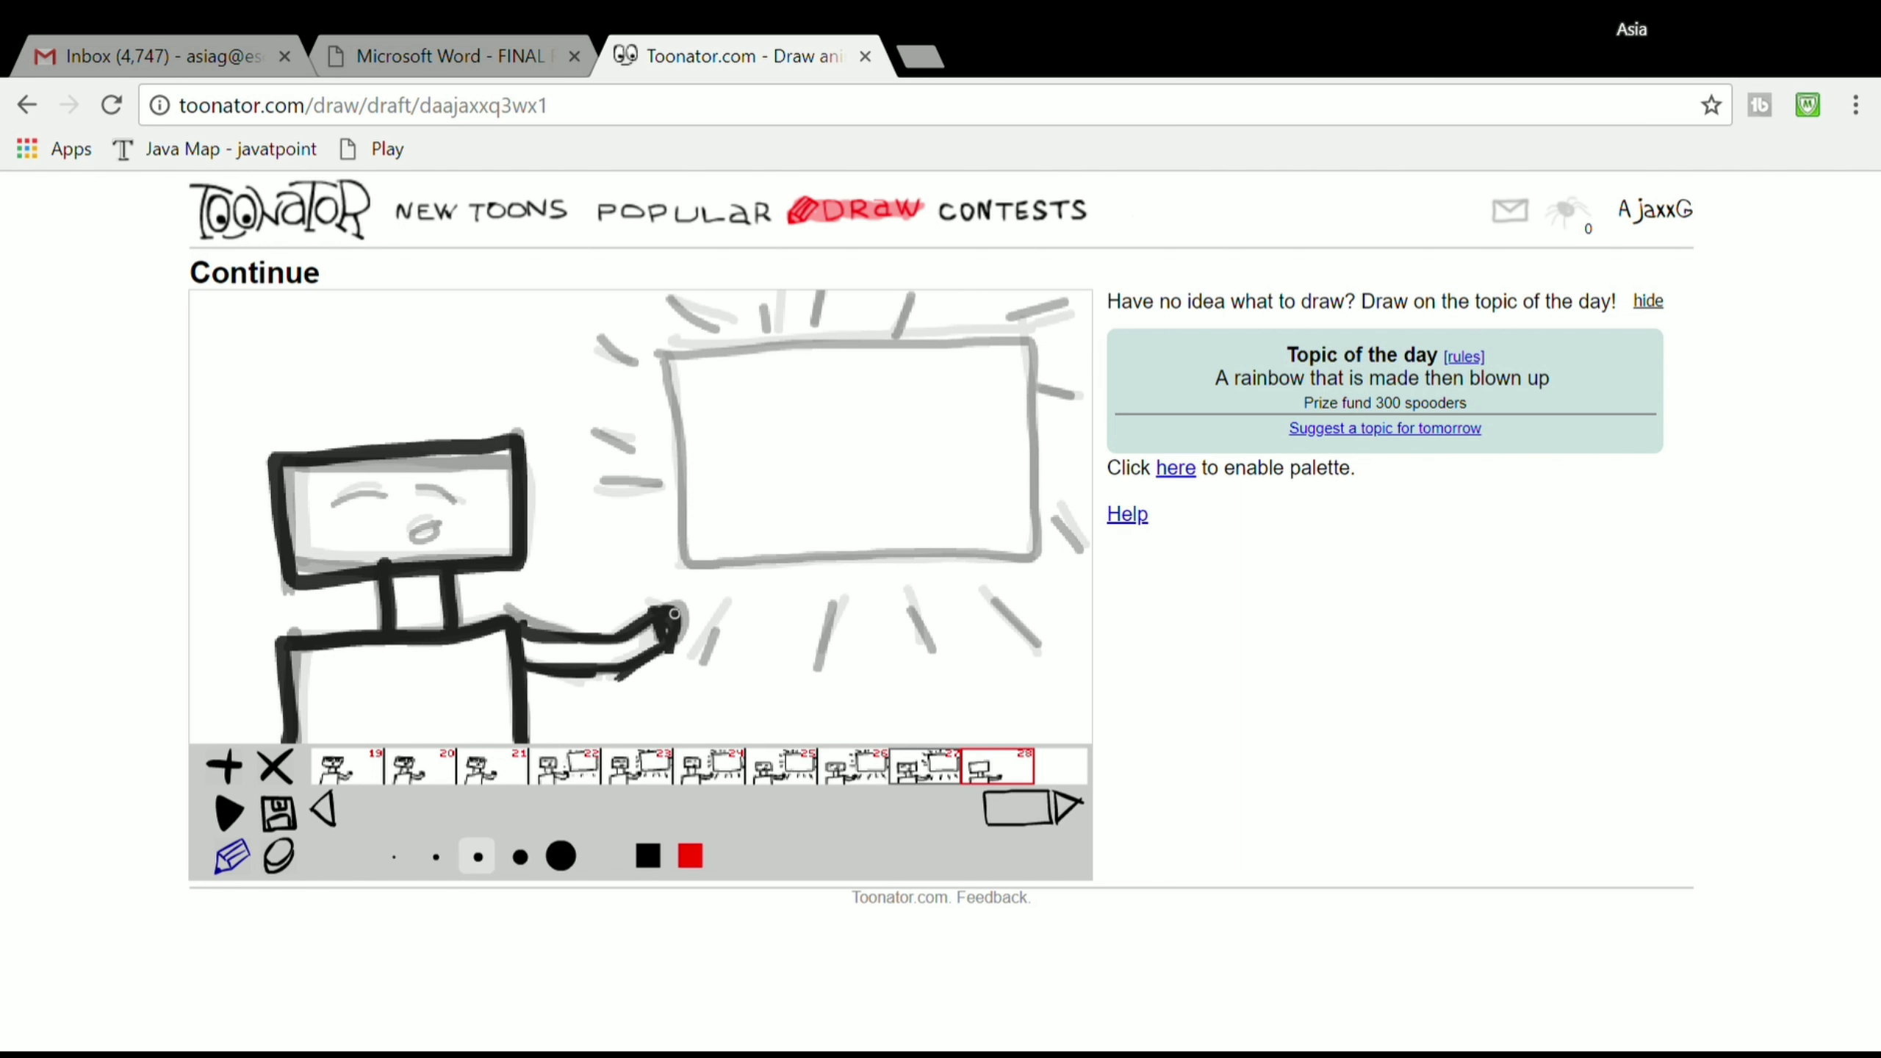
Step: Trace the large rectangular screen's outline on frame 28 and add the ray at its upper-right corner
mouse_move(671, 362)
mouse_down()
mouse_move(692, 550)
mouse_move(1034, 551)
mouse_up()
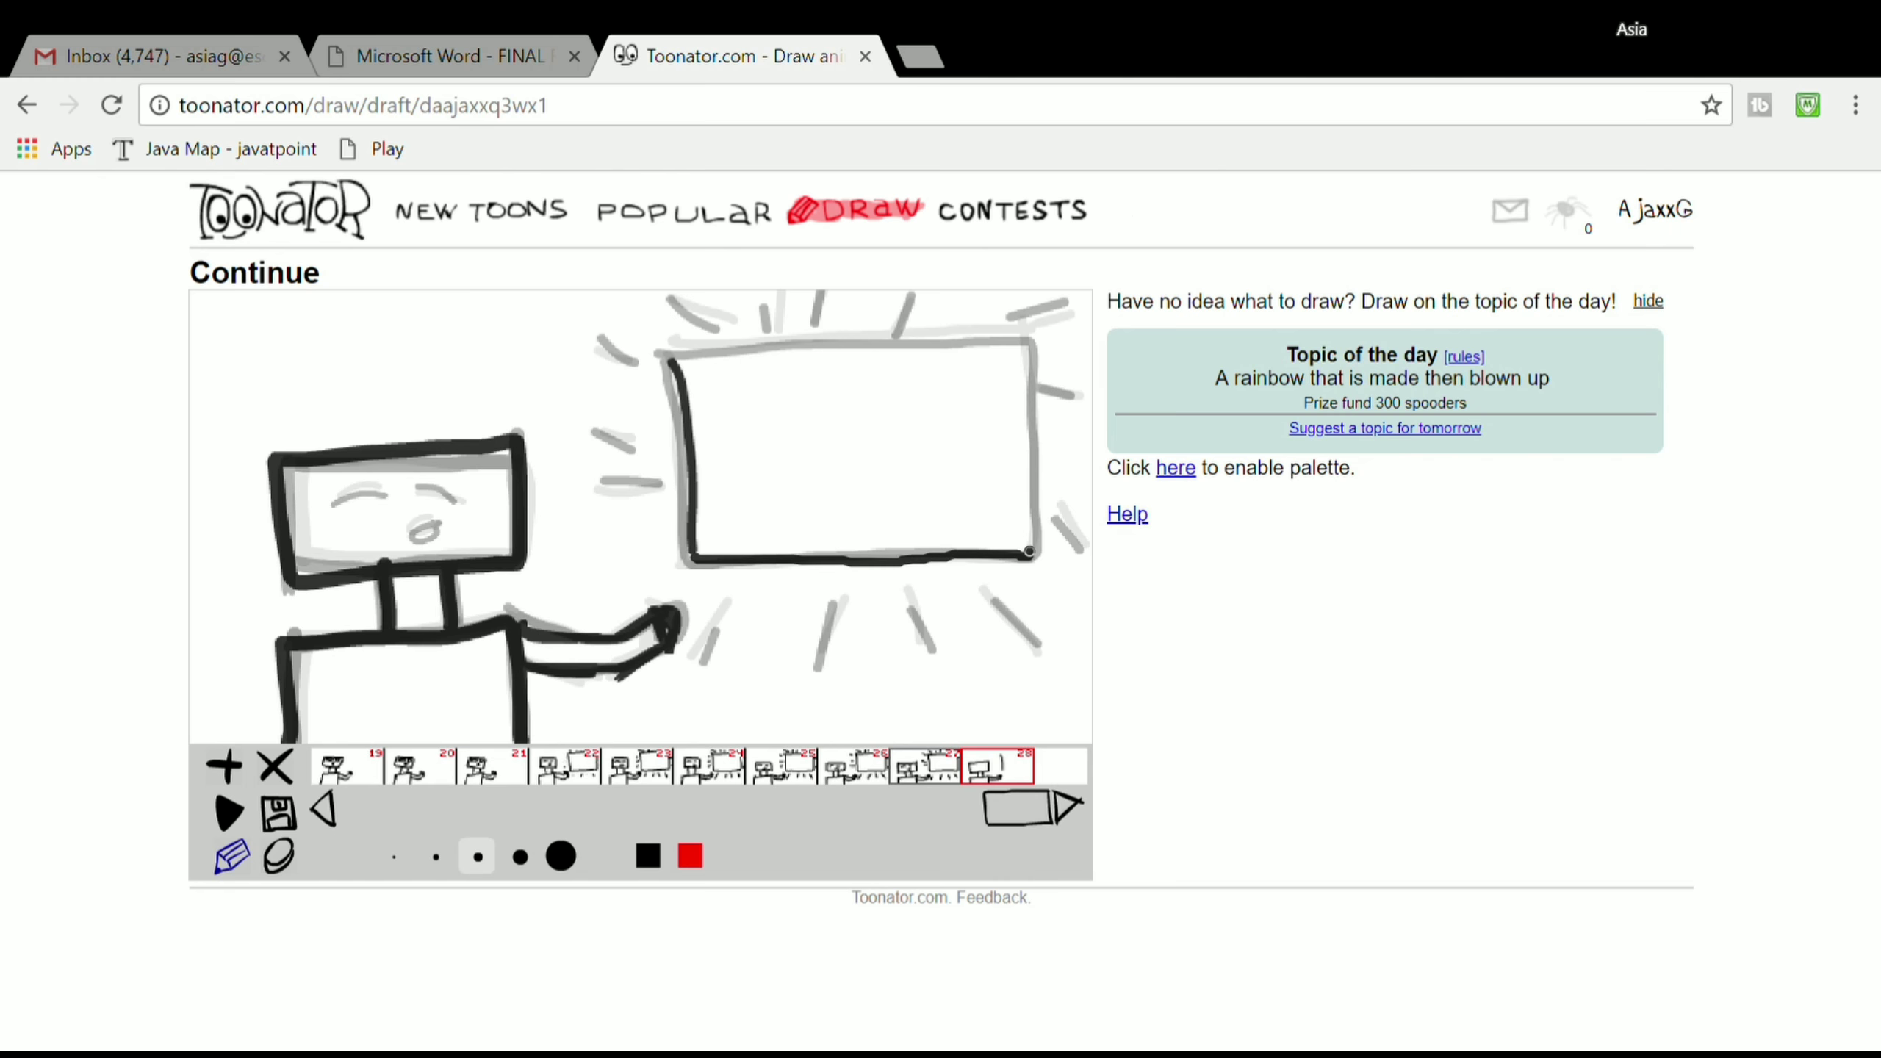
drag(1039, 348, 1038, 555)
mouse_move(666, 361)
mouse_down()
mouse_move(1035, 342)
mouse_move(1065, 304)
mouse_up()
Step: Draw the remaining short rays around the screen on frame 28, plus the closed eyes and smiling mouth on the face
drag(1057, 404, 1085, 412)
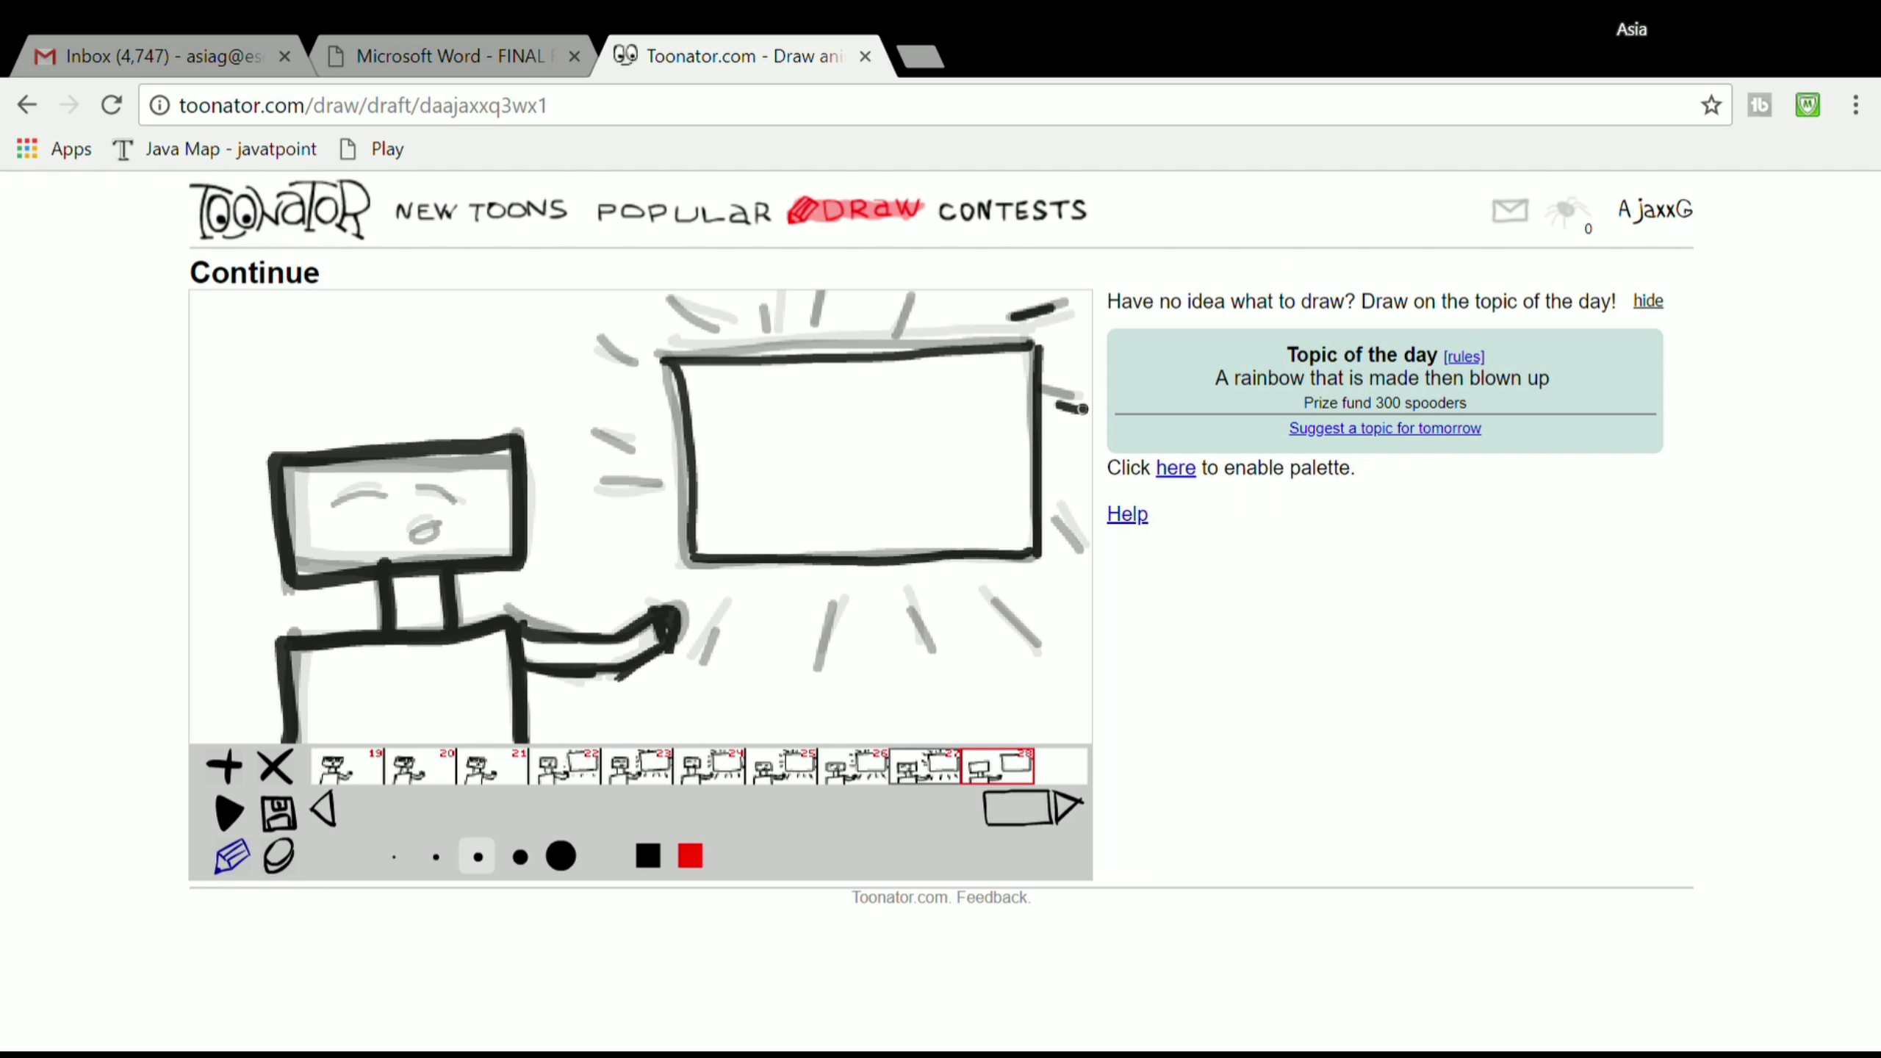
drag(1057, 521, 1090, 554)
drag(989, 593, 1034, 644)
drag(913, 607, 932, 646)
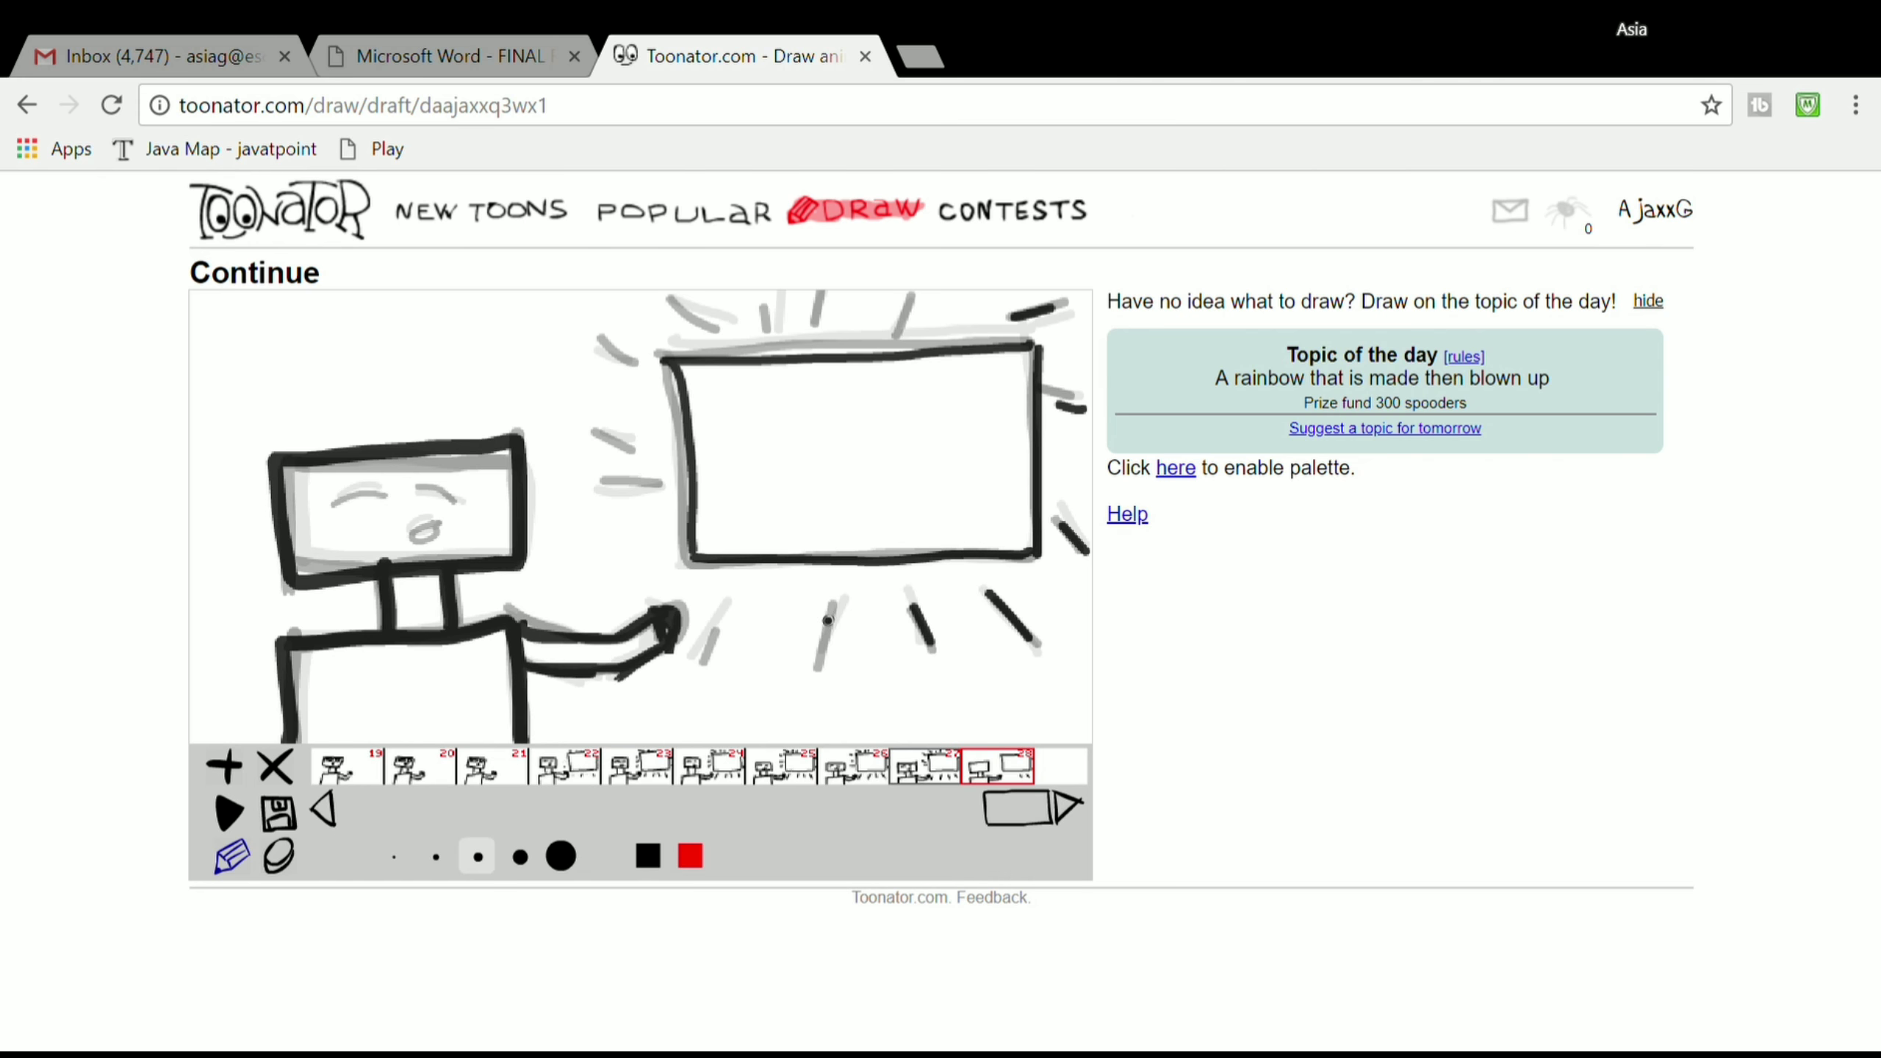
mouse_move(830, 619)
mouse_down()
mouse_move(817, 655)
mouse_move(709, 663)
mouse_up()
mouse_move(587, 490)
mouse_down()
mouse_move(651, 487)
mouse_move(637, 444)
mouse_up()
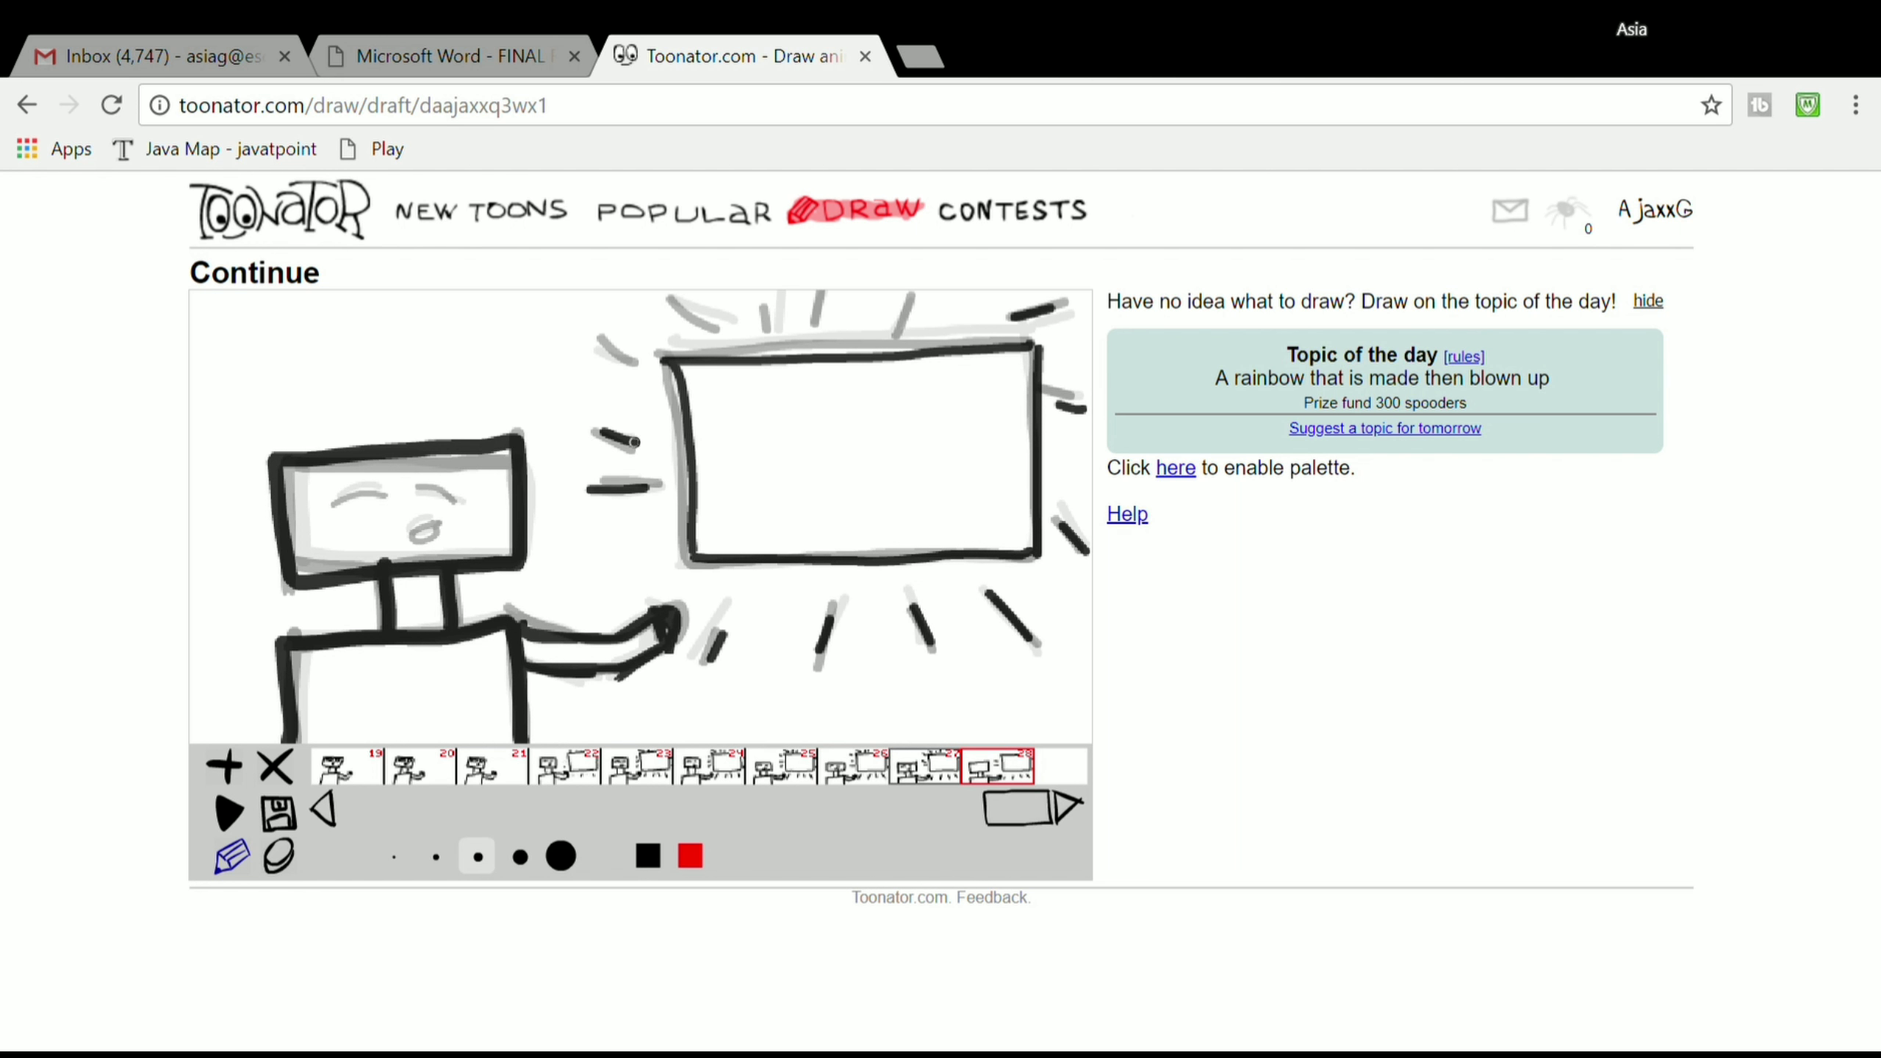
drag(610, 345, 631, 368)
drag(679, 303, 716, 326)
drag(765, 310, 766, 340)
drag(823, 293, 817, 326)
drag(930, 304, 916, 336)
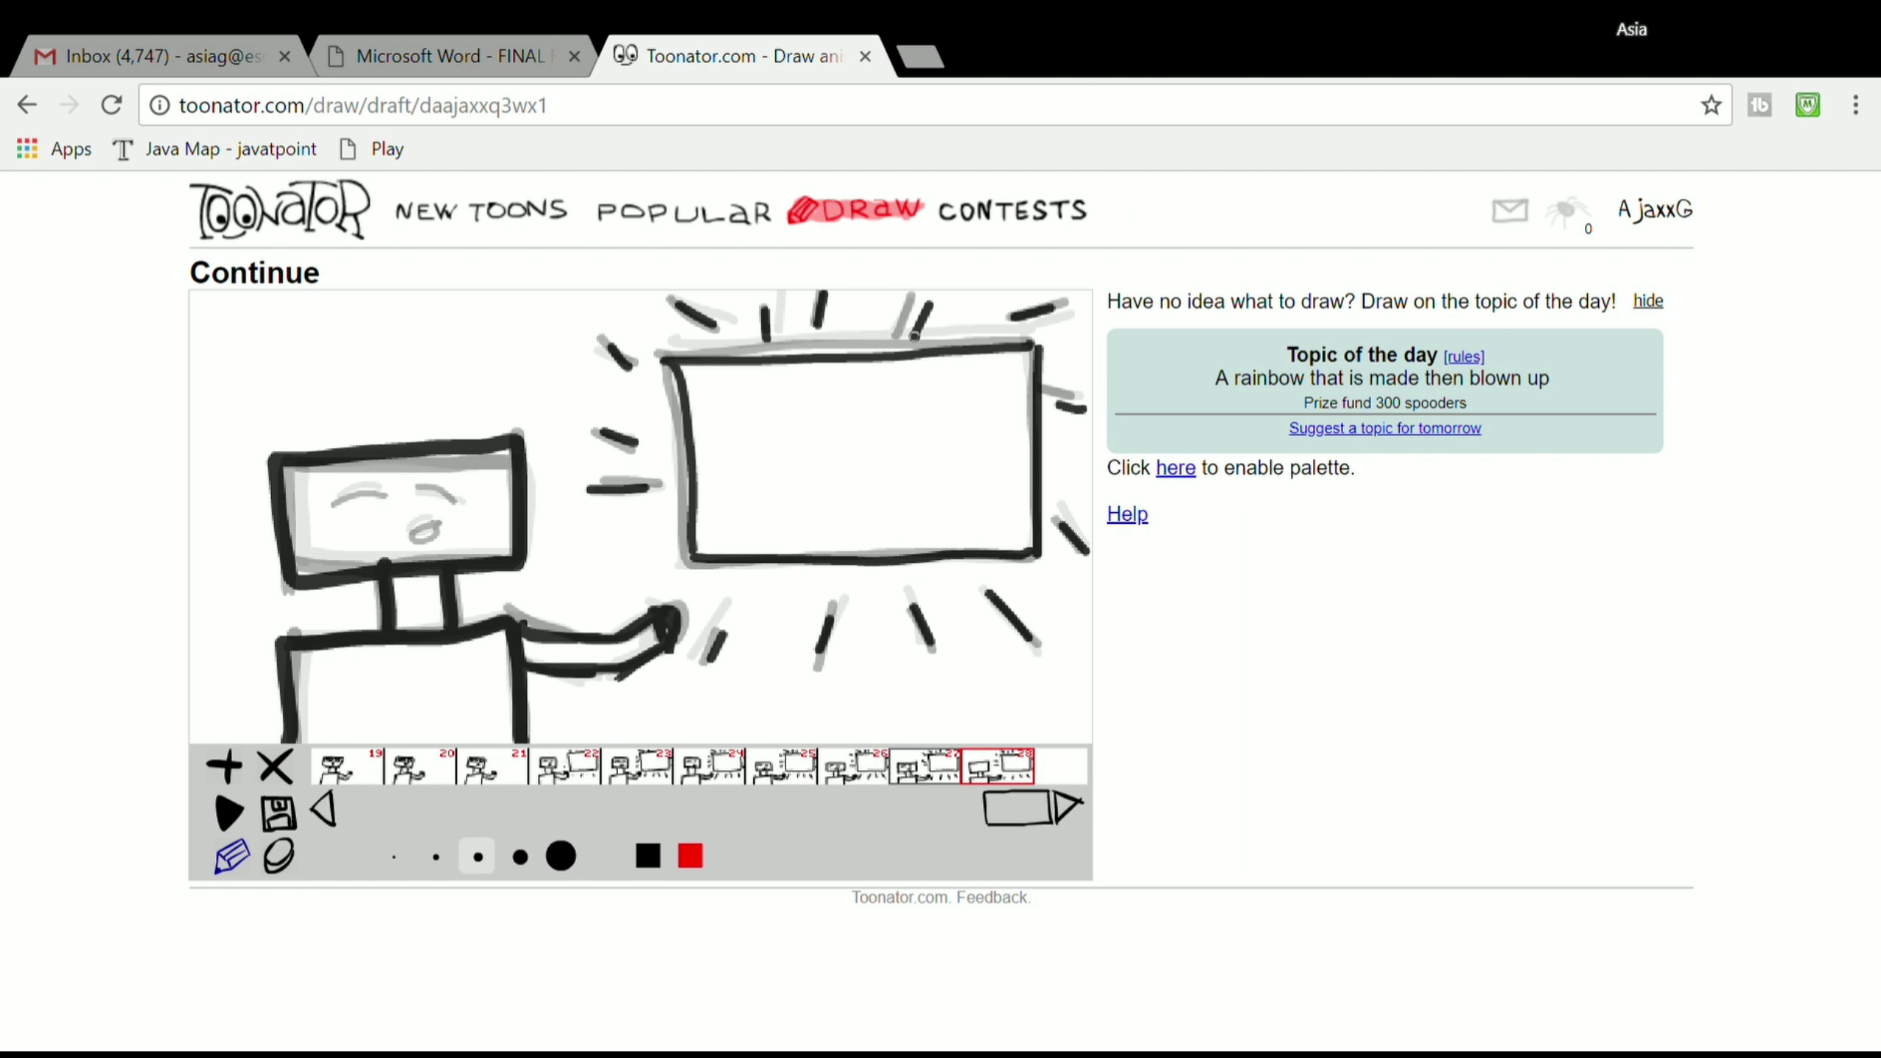
mouse_move(334, 510)
mouse_down()
mouse_move(470, 496)
mouse_move(428, 539)
mouse_move(448, 532)
mouse_up()
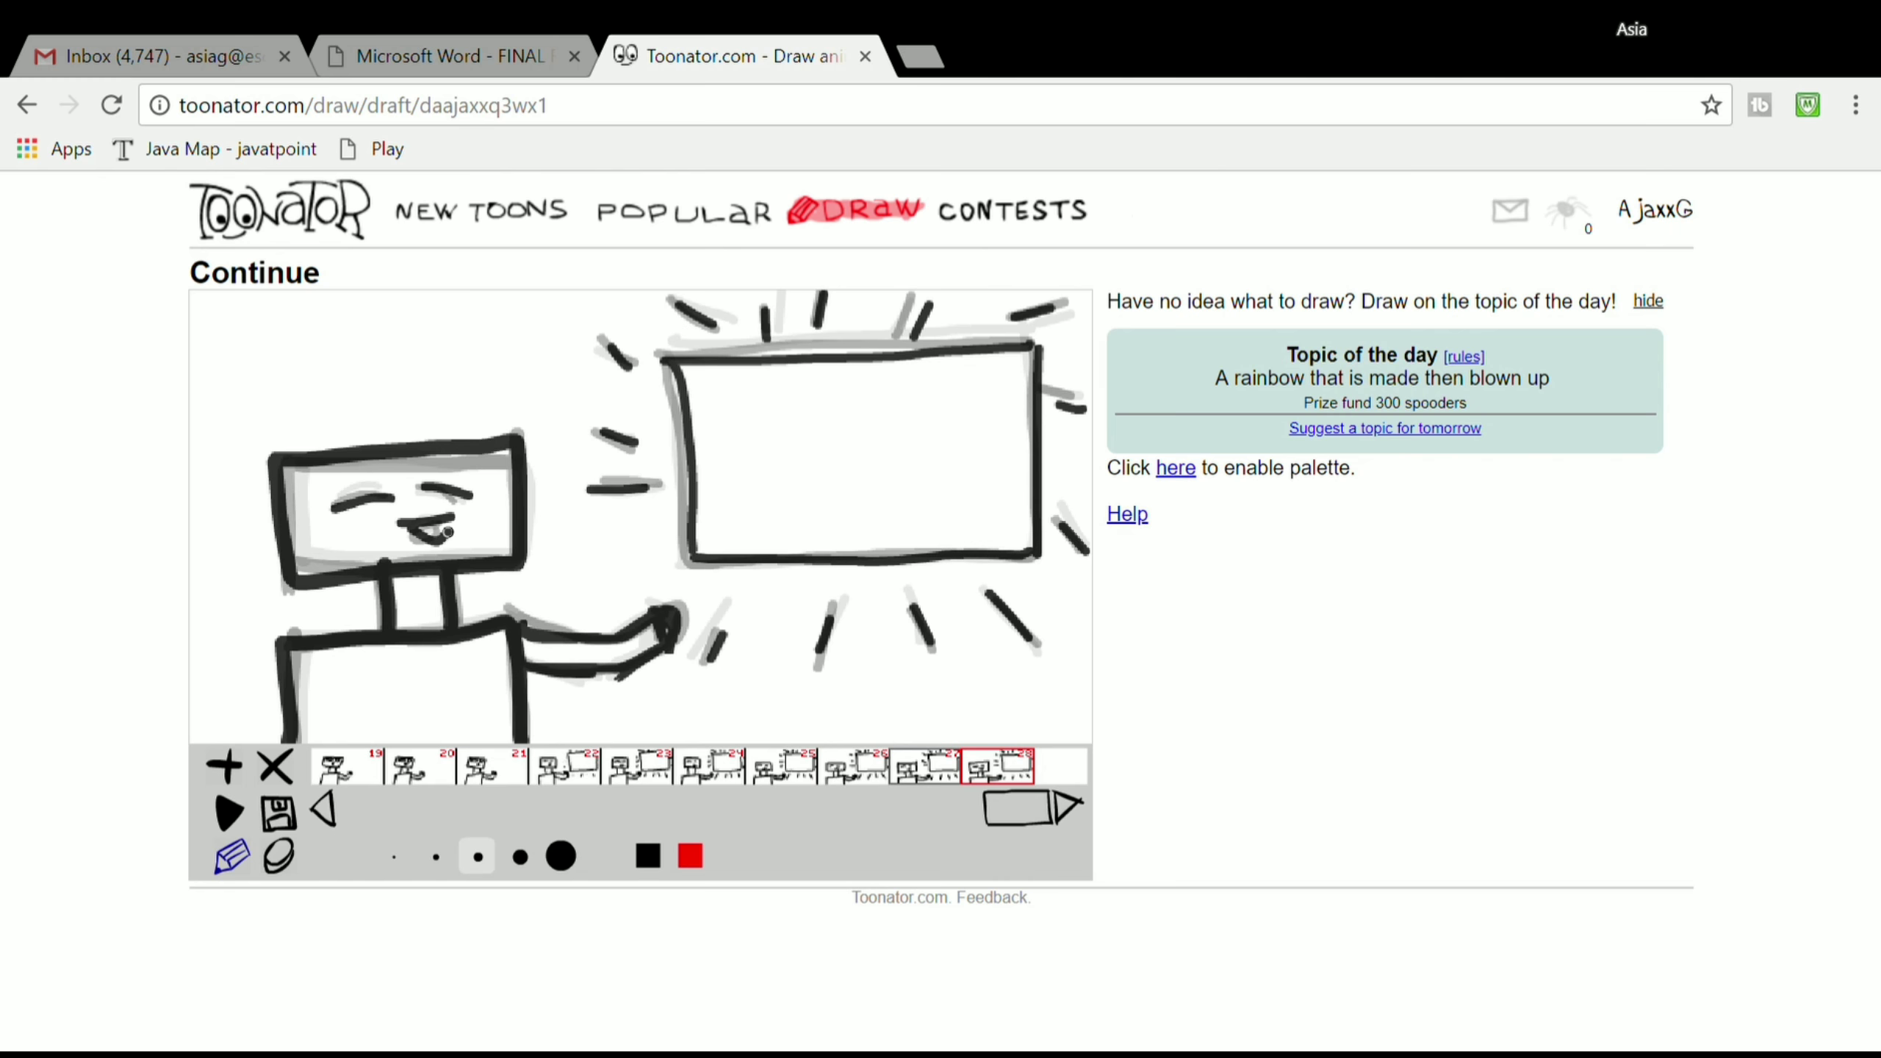
Step: Add frame 29 and draw the character's torso, neck and head outline with the second-thickest brush
click(224, 765)
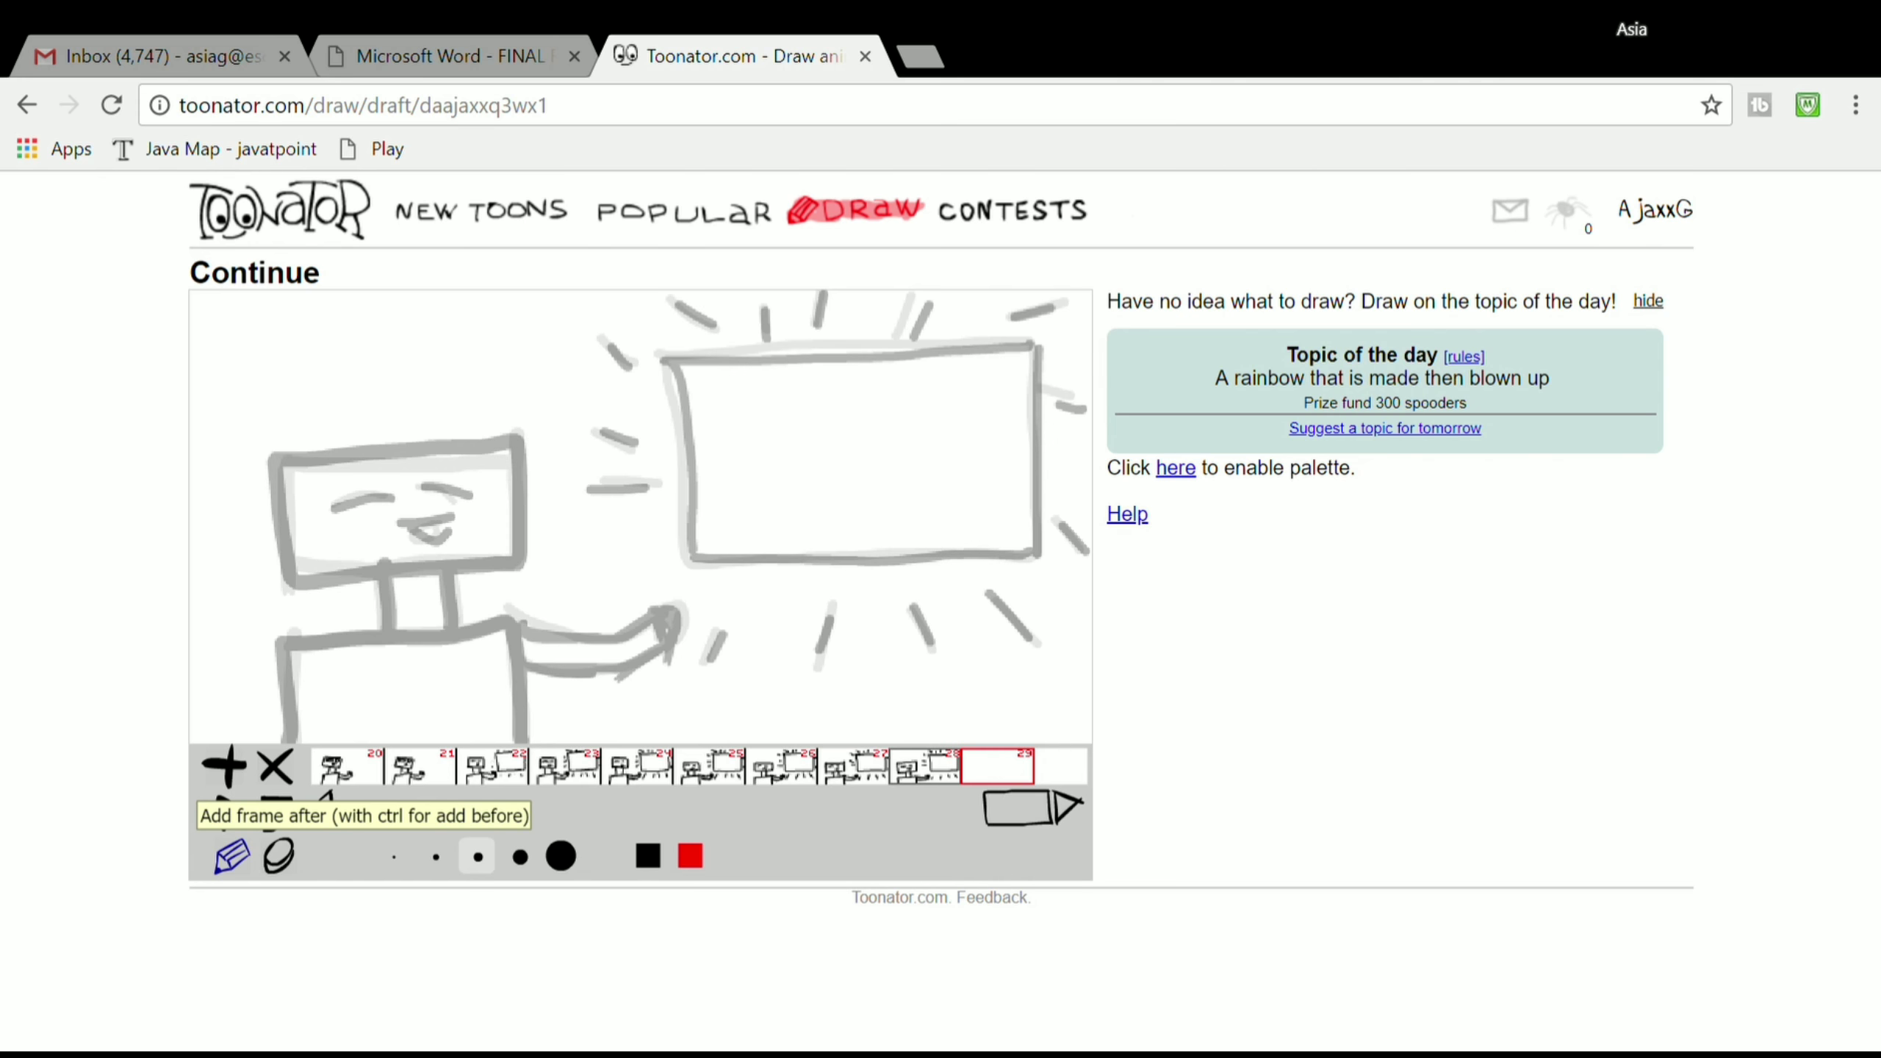
click(521, 857)
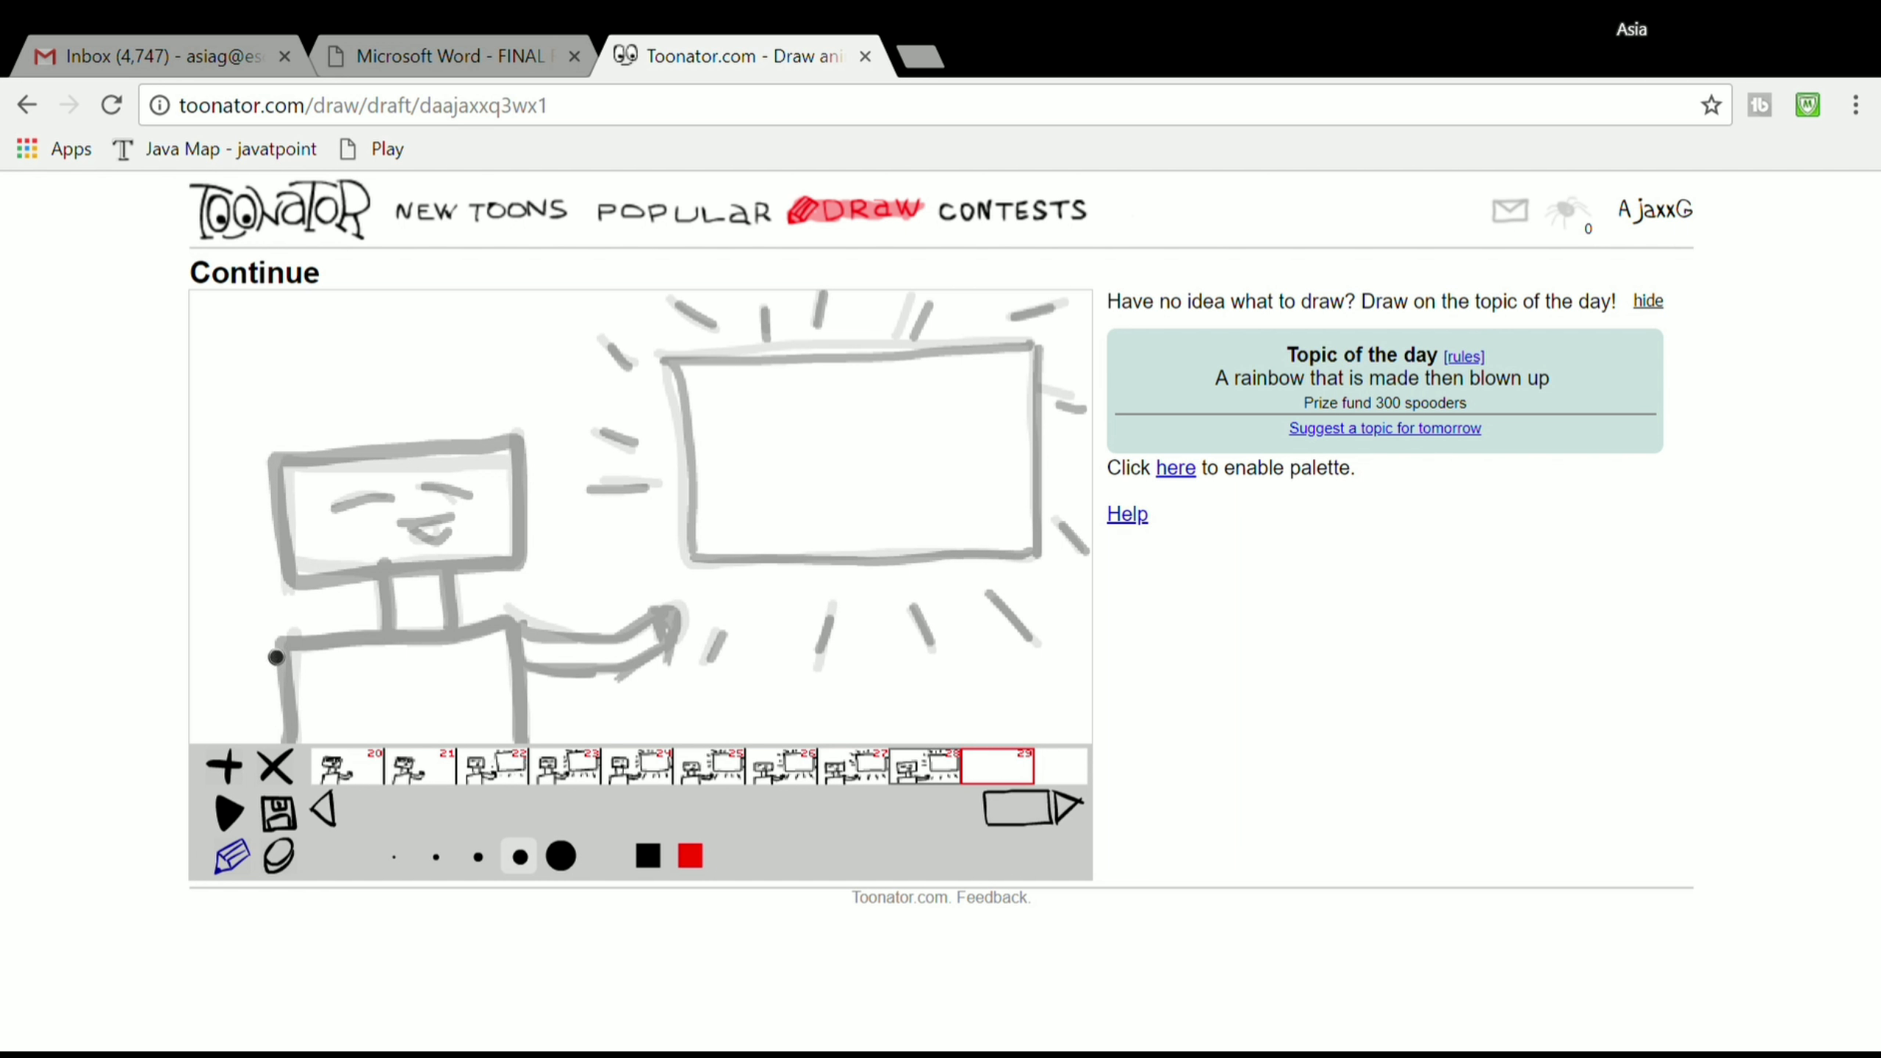
mouse_move(275, 657)
mouse_down()
mouse_move(281, 737)
mouse_move(279, 689)
mouse_move(363, 649)
mouse_move(474, 639)
mouse_move(516, 743)
mouse_up()
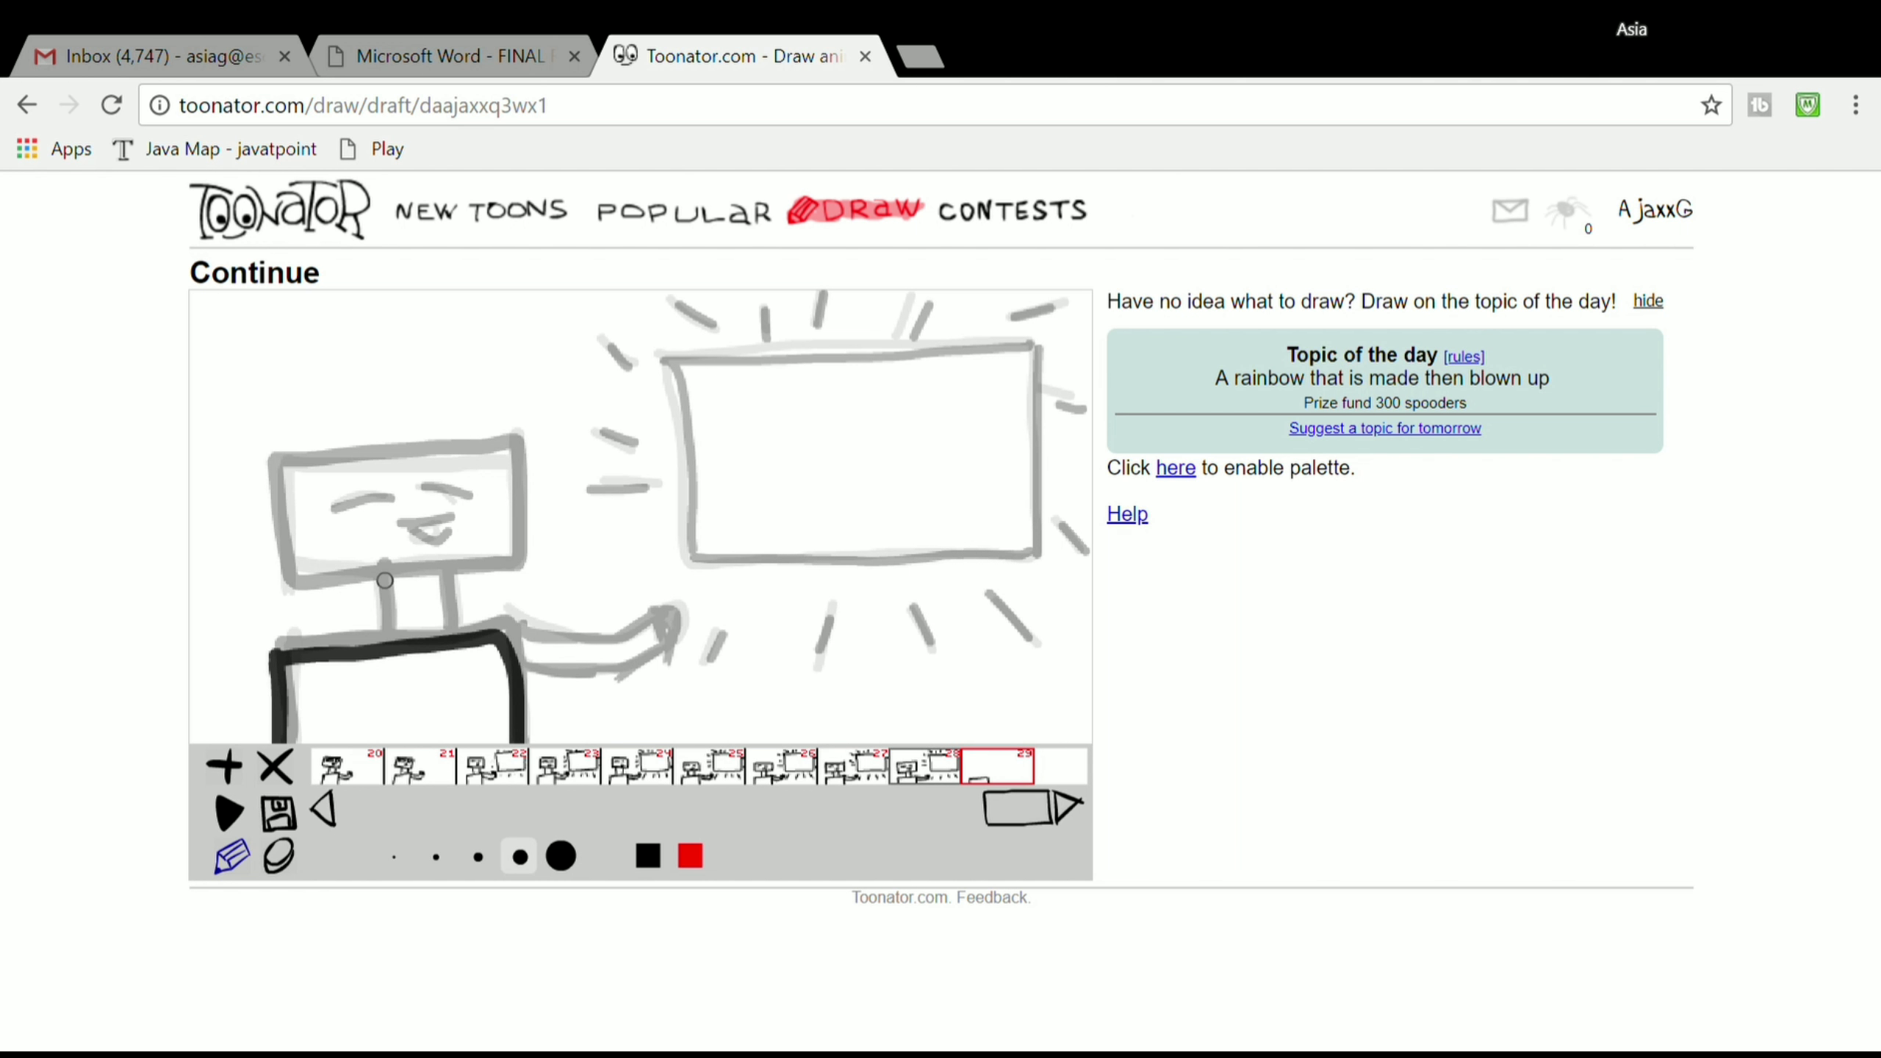
mouse_move(384, 581)
mouse_down()
mouse_move(385, 639)
mouse_move(384, 585)
mouse_move(449, 636)
mouse_move(447, 581)
mouse_up()
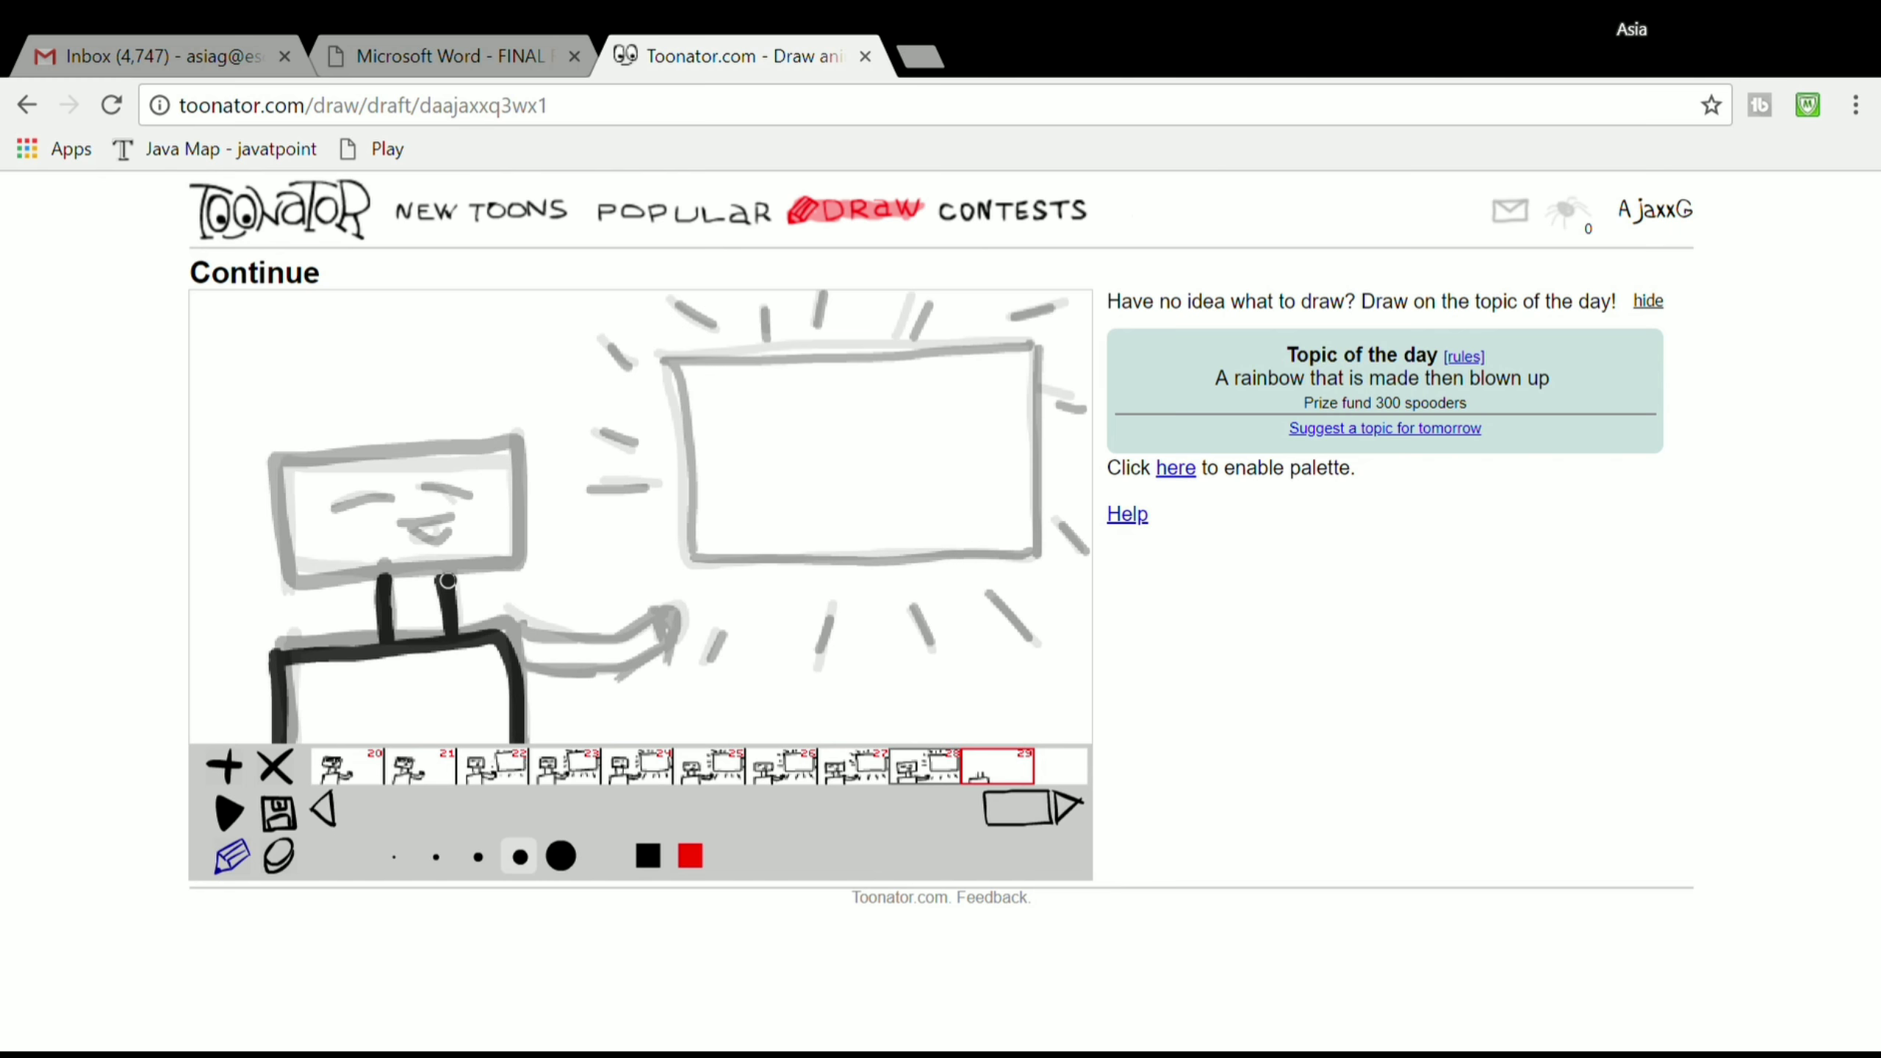
mouse_move(265, 461)
mouse_down()
mouse_move(527, 440)
mouse_move(524, 564)
mouse_move(314, 583)
mouse_move(263, 465)
mouse_up()
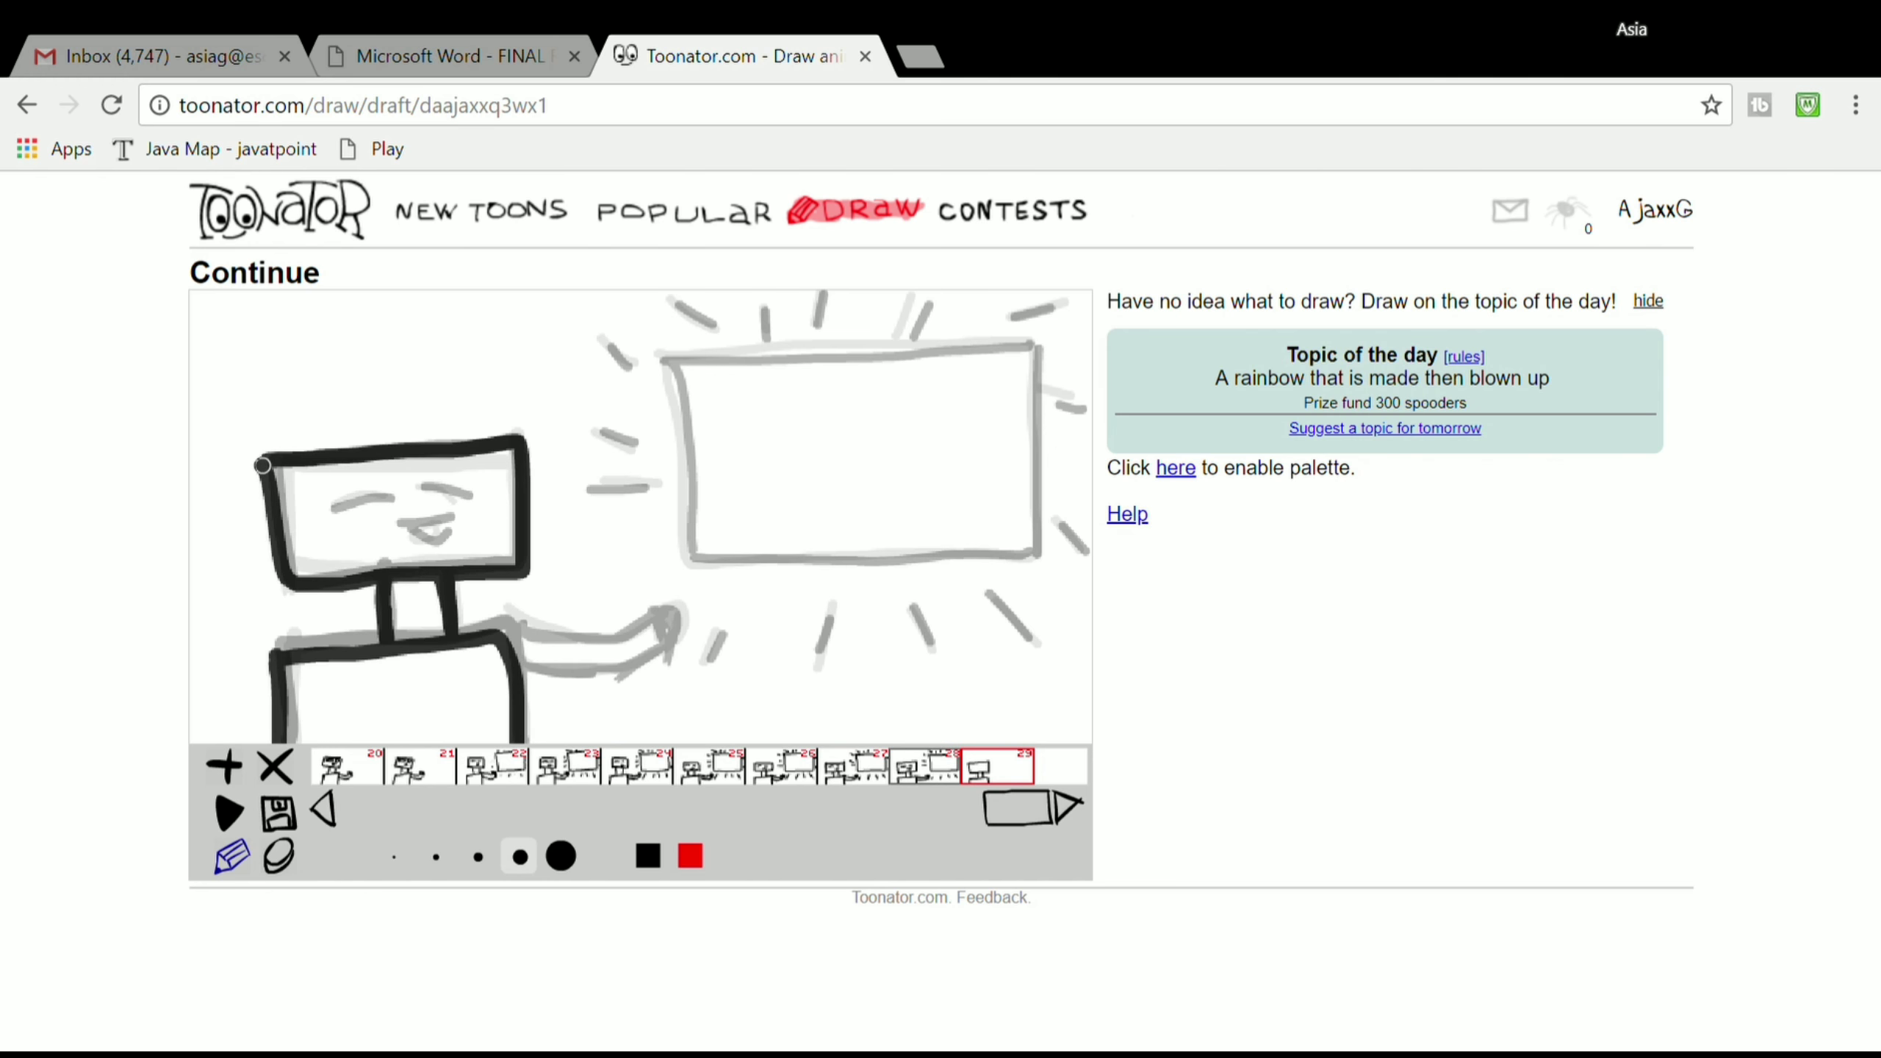
Step: Draw the arm and hand and the closed eyes and open smile on frame 29 with the medium brush
click(478, 857)
mouse_move(521, 628)
mouse_down()
mouse_move(603, 641)
mouse_move(656, 620)
mouse_up()
mouse_move(522, 661)
mouse_down()
mouse_move(615, 672)
mouse_move(665, 648)
mouse_move(655, 612)
mouse_move(679, 619)
mouse_move(669, 643)
mouse_move(672, 626)
mouse_up()
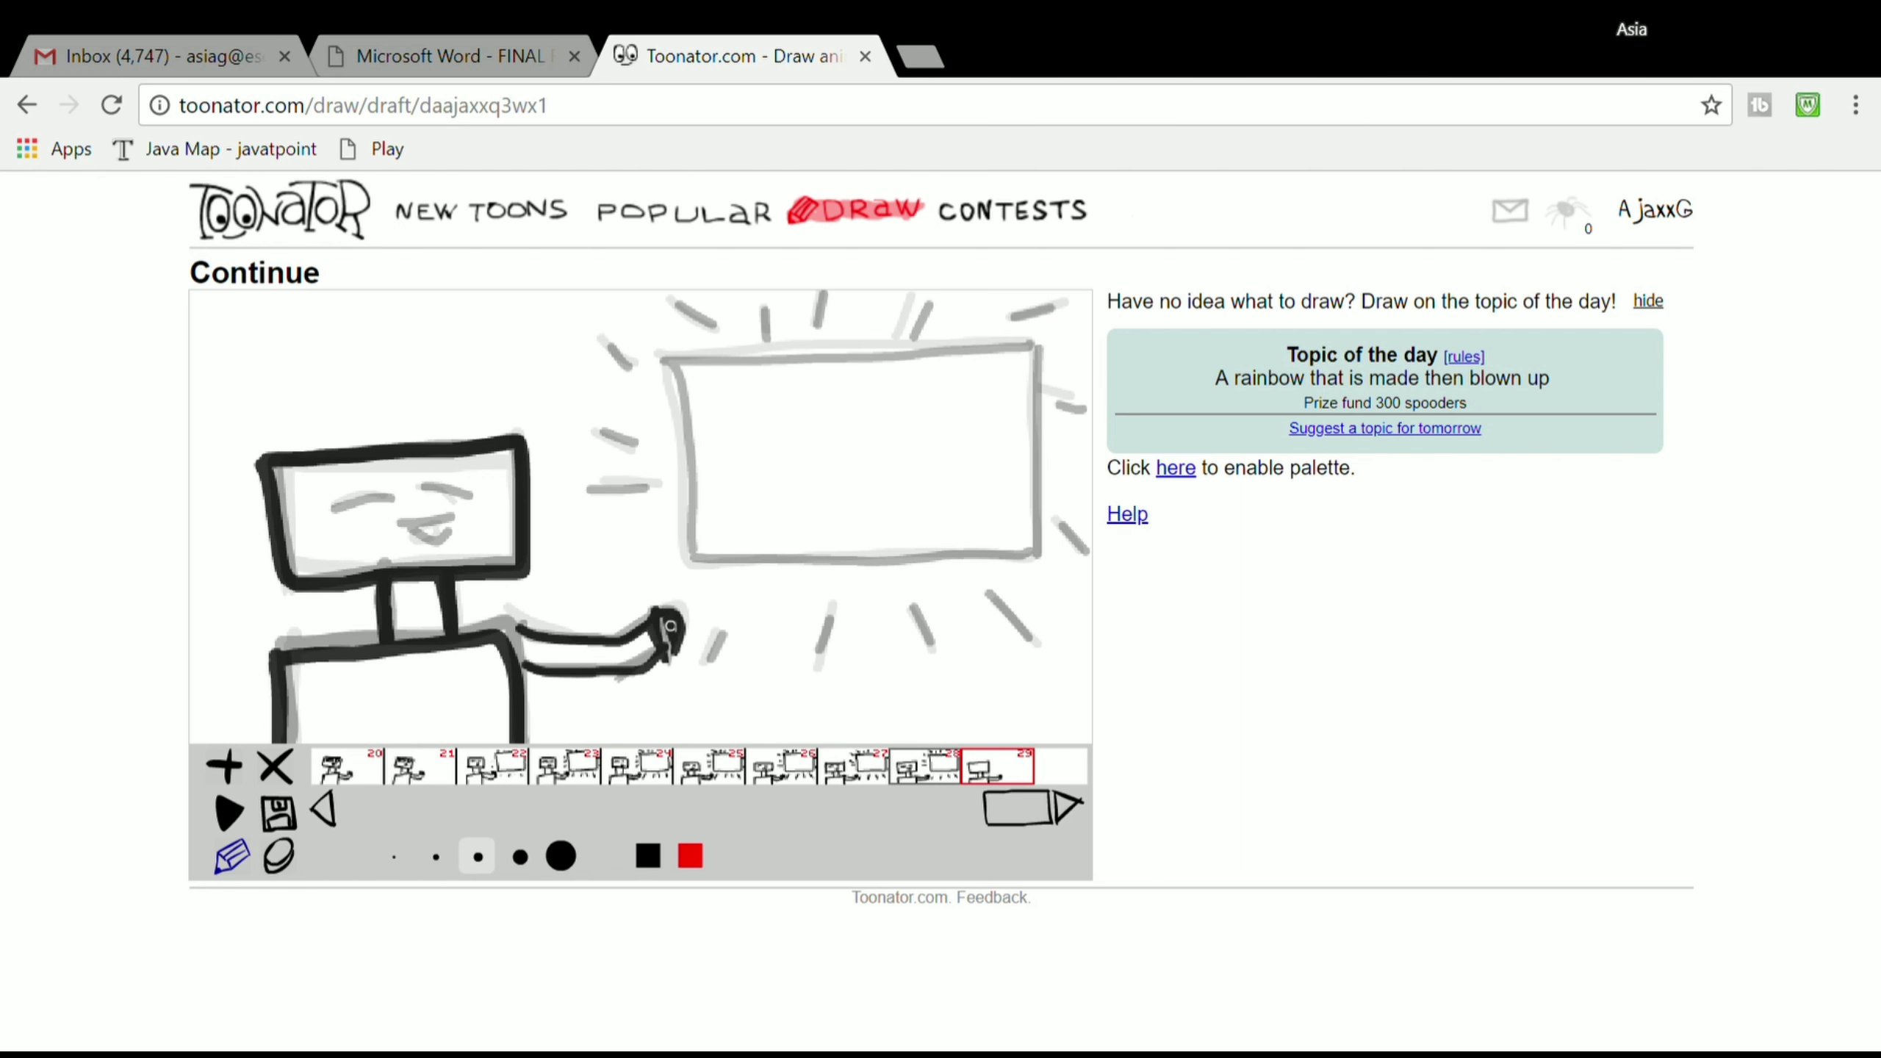
mouse_move(325, 504)
mouse_down()
mouse_move(469, 495)
mouse_move(446, 524)
mouse_move(400, 526)
mouse_move(447, 535)
mouse_up()
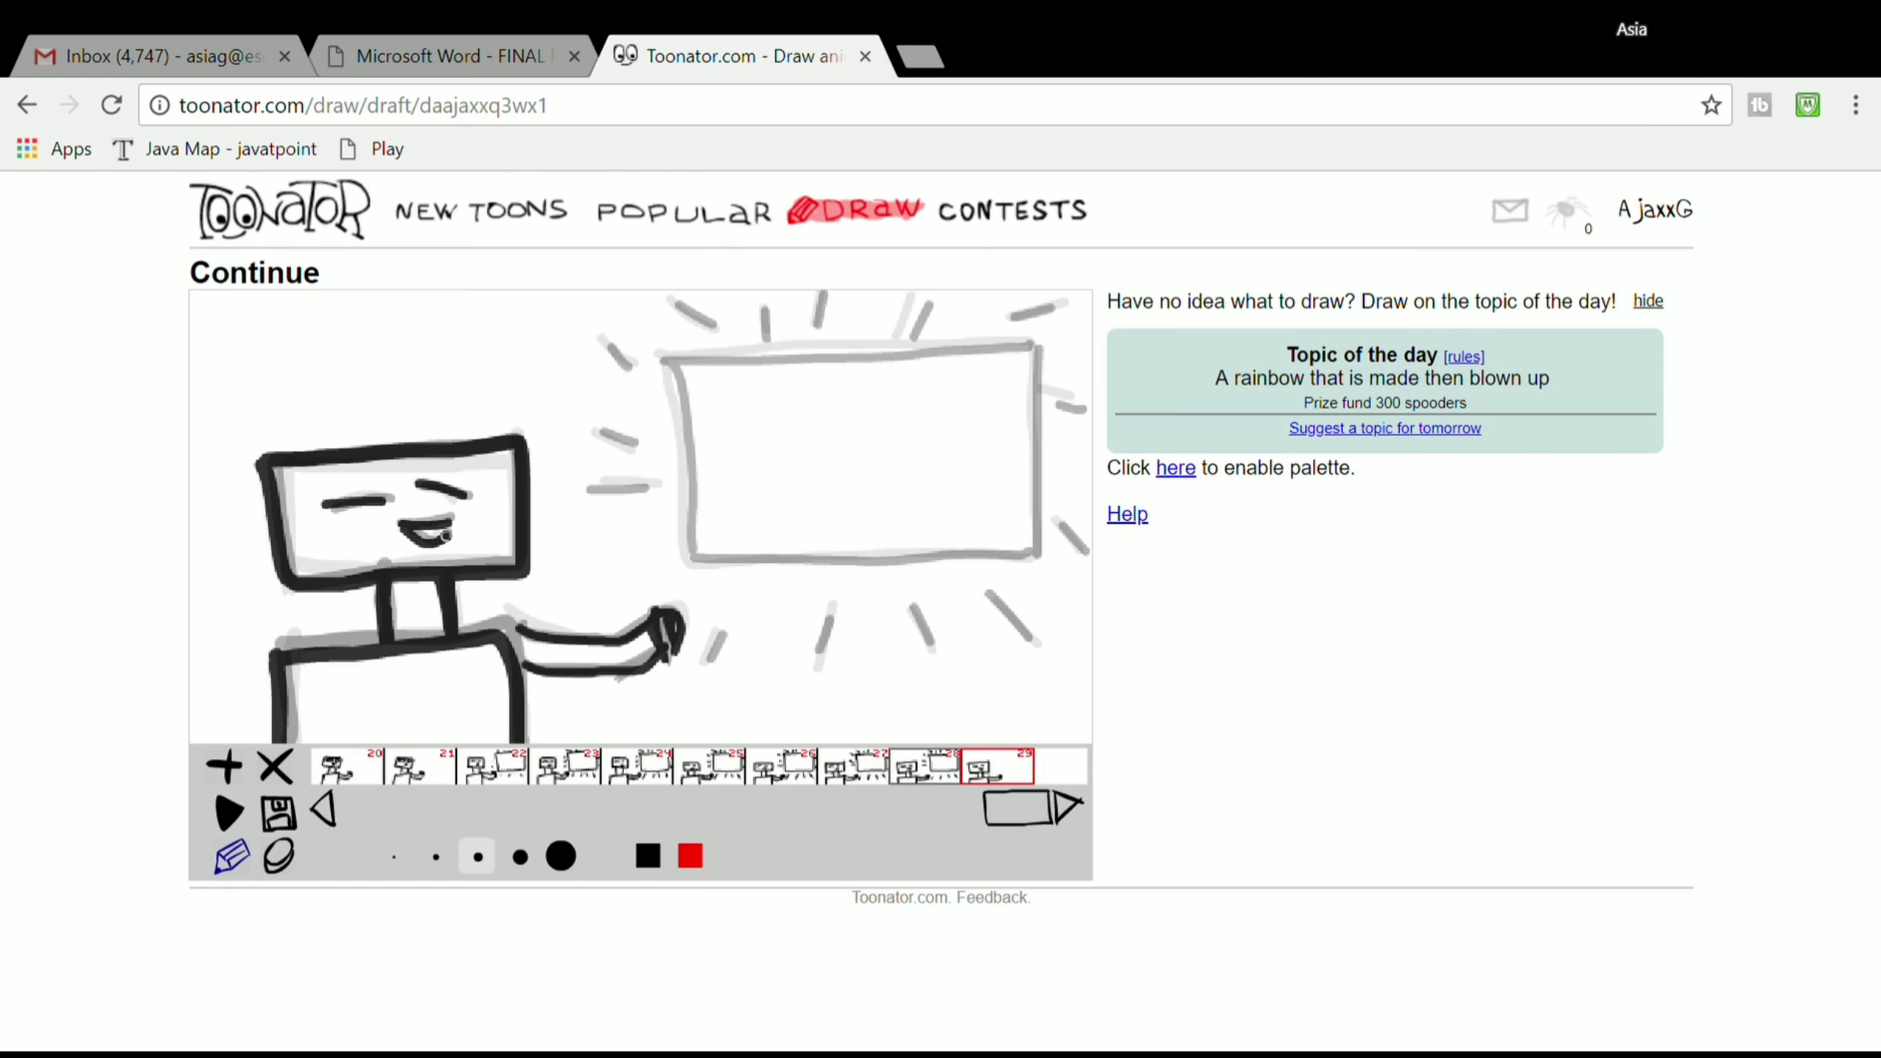
Step: Draw the rectangular screen's outline and the short rays all around it on frame 29
mouse_move(681, 363)
mouse_down()
mouse_move(690, 547)
mouse_move(1035, 552)
mouse_move(1034, 396)
mouse_move(960, 342)
mouse_move(657, 360)
mouse_move(707, 335)
mouse_up()
mouse_move(766, 310)
mouse_down()
mouse_move(766, 342)
mouse_move(815, 321)
mouse_move(912, 338)
mouse_up()
drag(1000, 326, 1047, 304)
drag(1060, 396, 1075, 411)
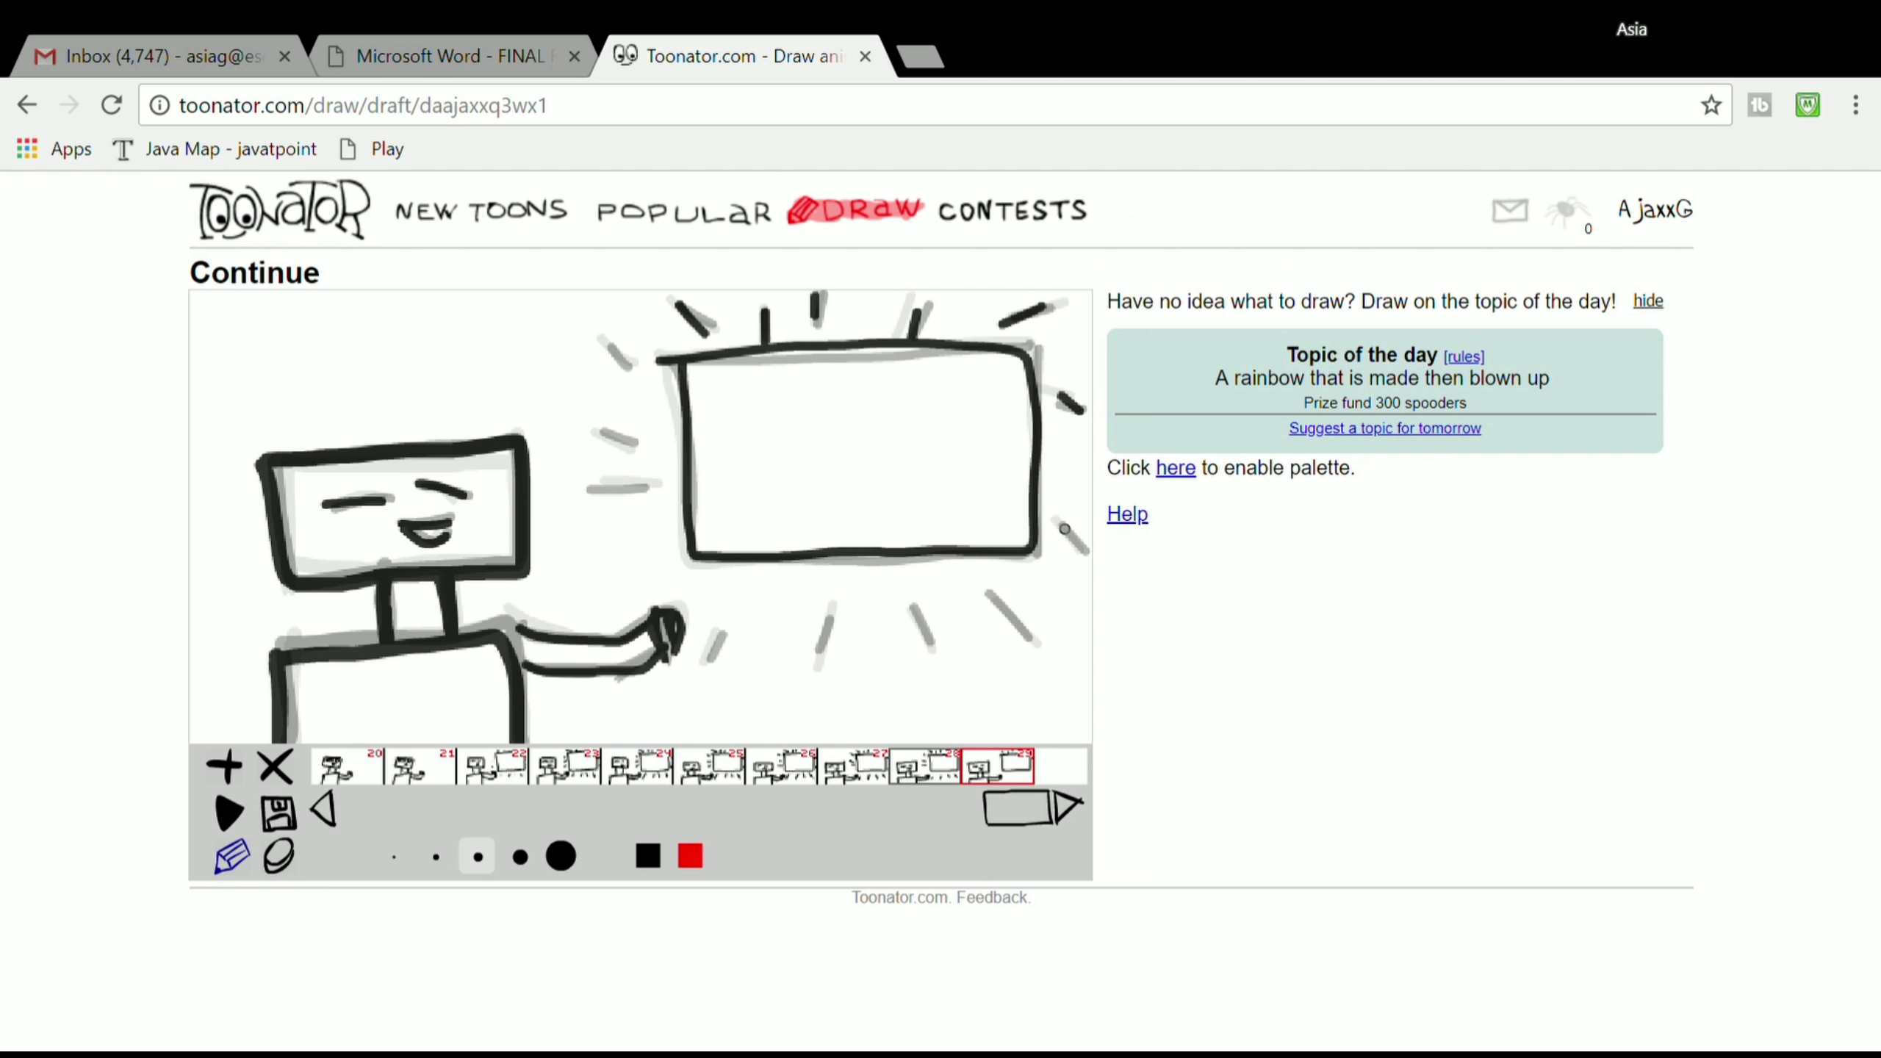
drag(1064, 529, 1085, 551)
drag(1011, 598, 1038, 635)
drag(916, 609, 935, 640)
drag(813, 617, 808, 656)
drag(717, 655, 714, 672)
drag(594, 482, 637, 484)
drag(589, 436, 619, 446)
drag(608, 349, 631, 382)
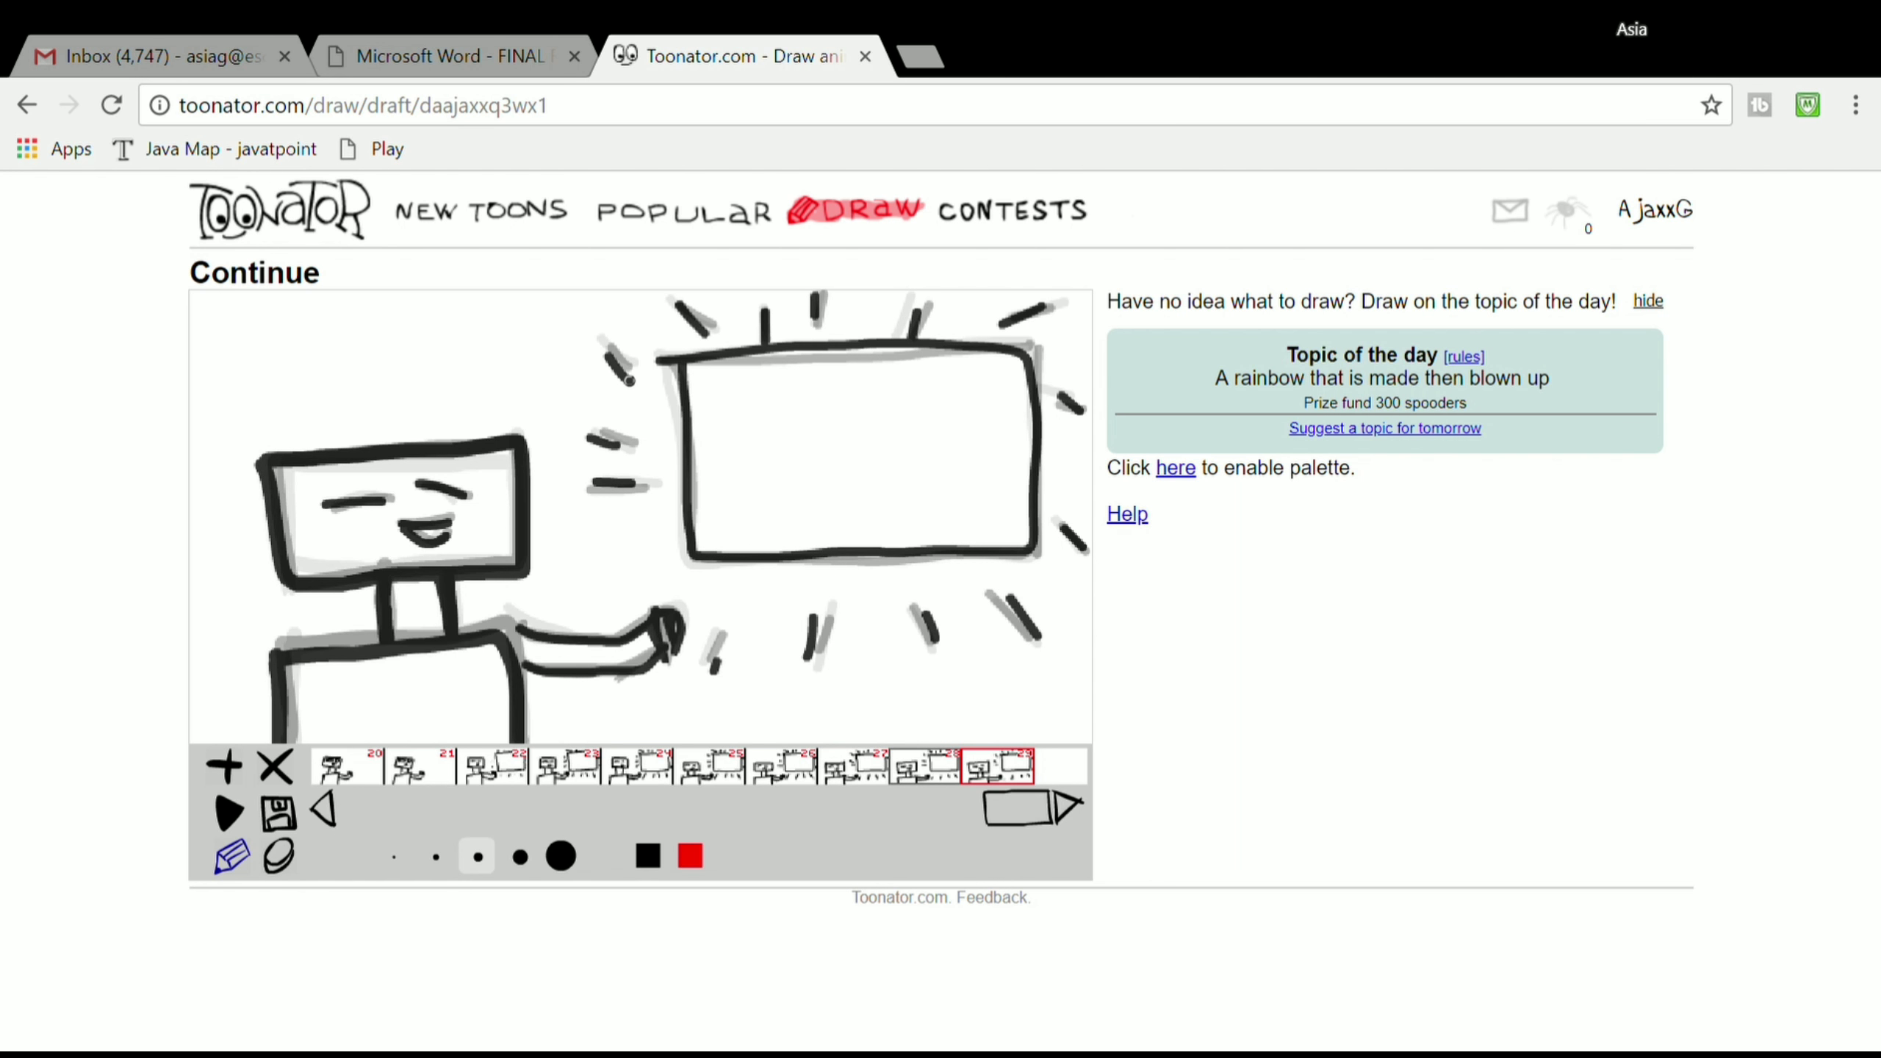
Step: Enable the colour palette, choose yellow #ffcc33, and draw a sun with rays in the screen's upper-right corner on frame 29
click(1175, 468)
click(732, 856)
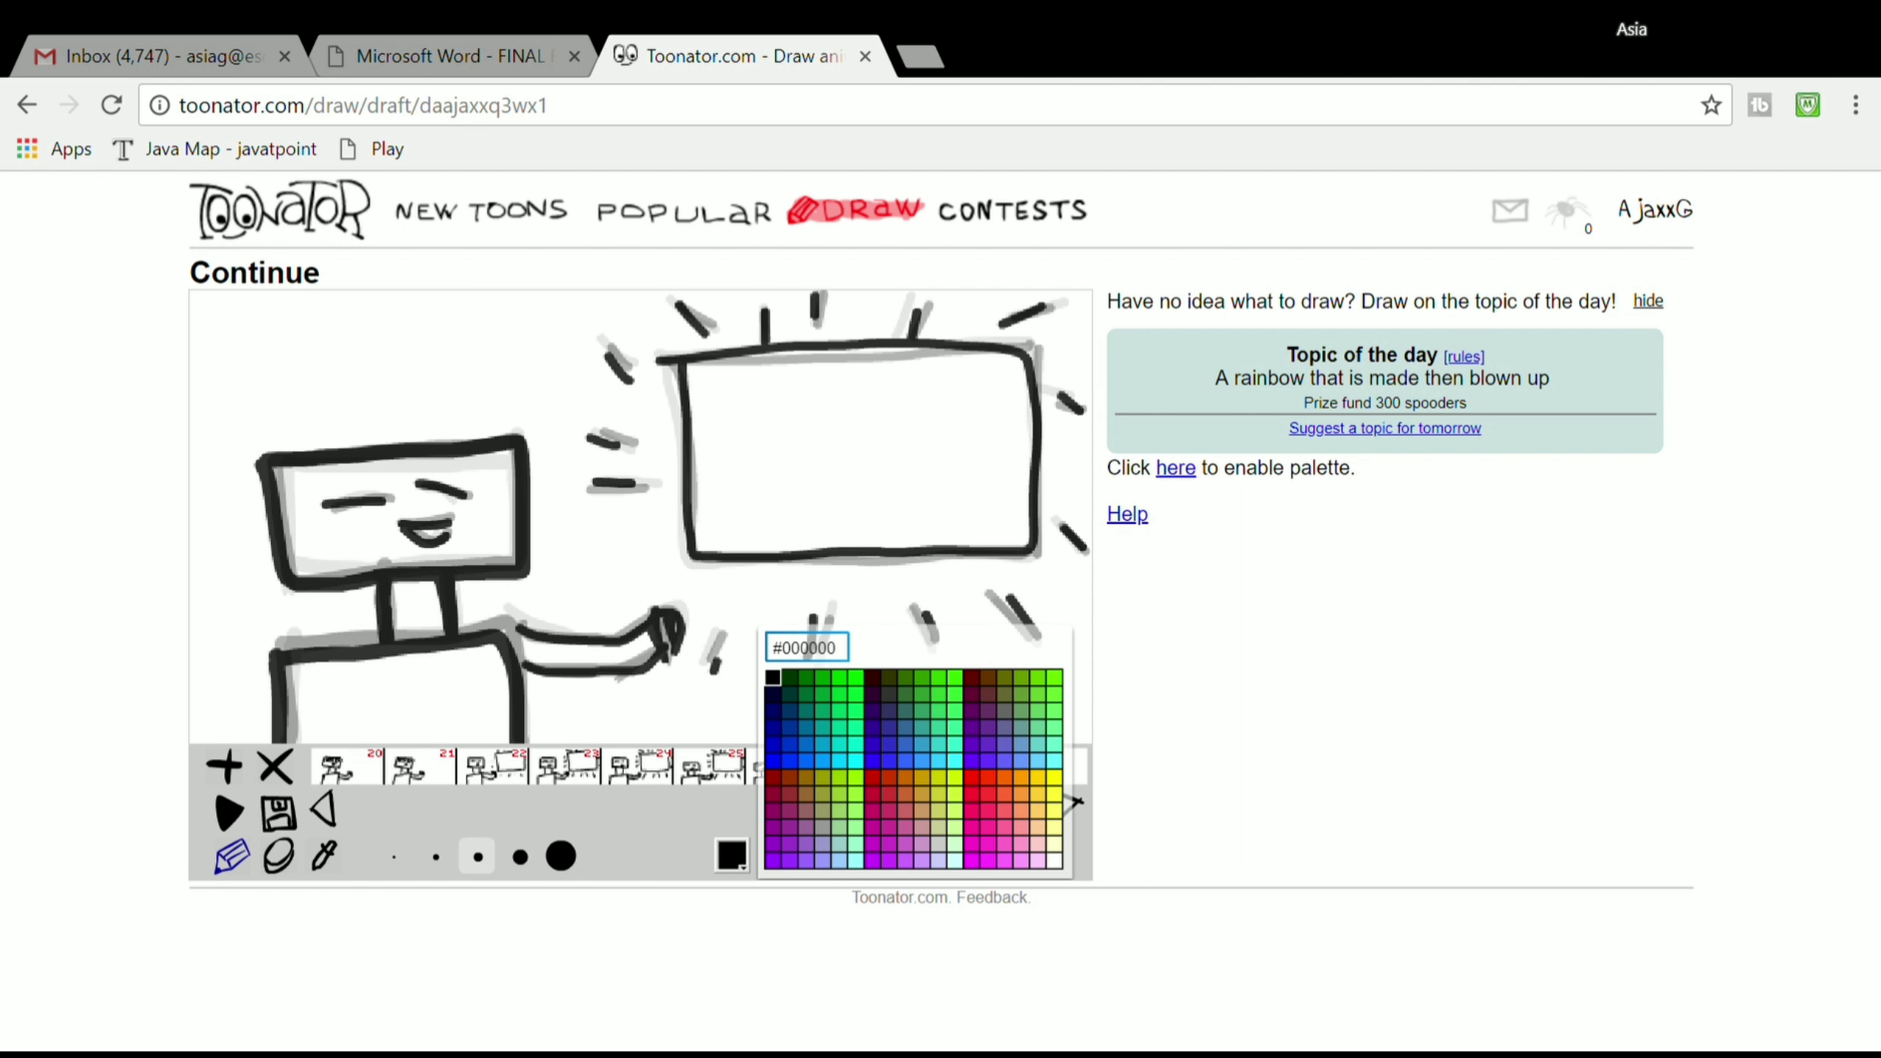
click(1052, 787)
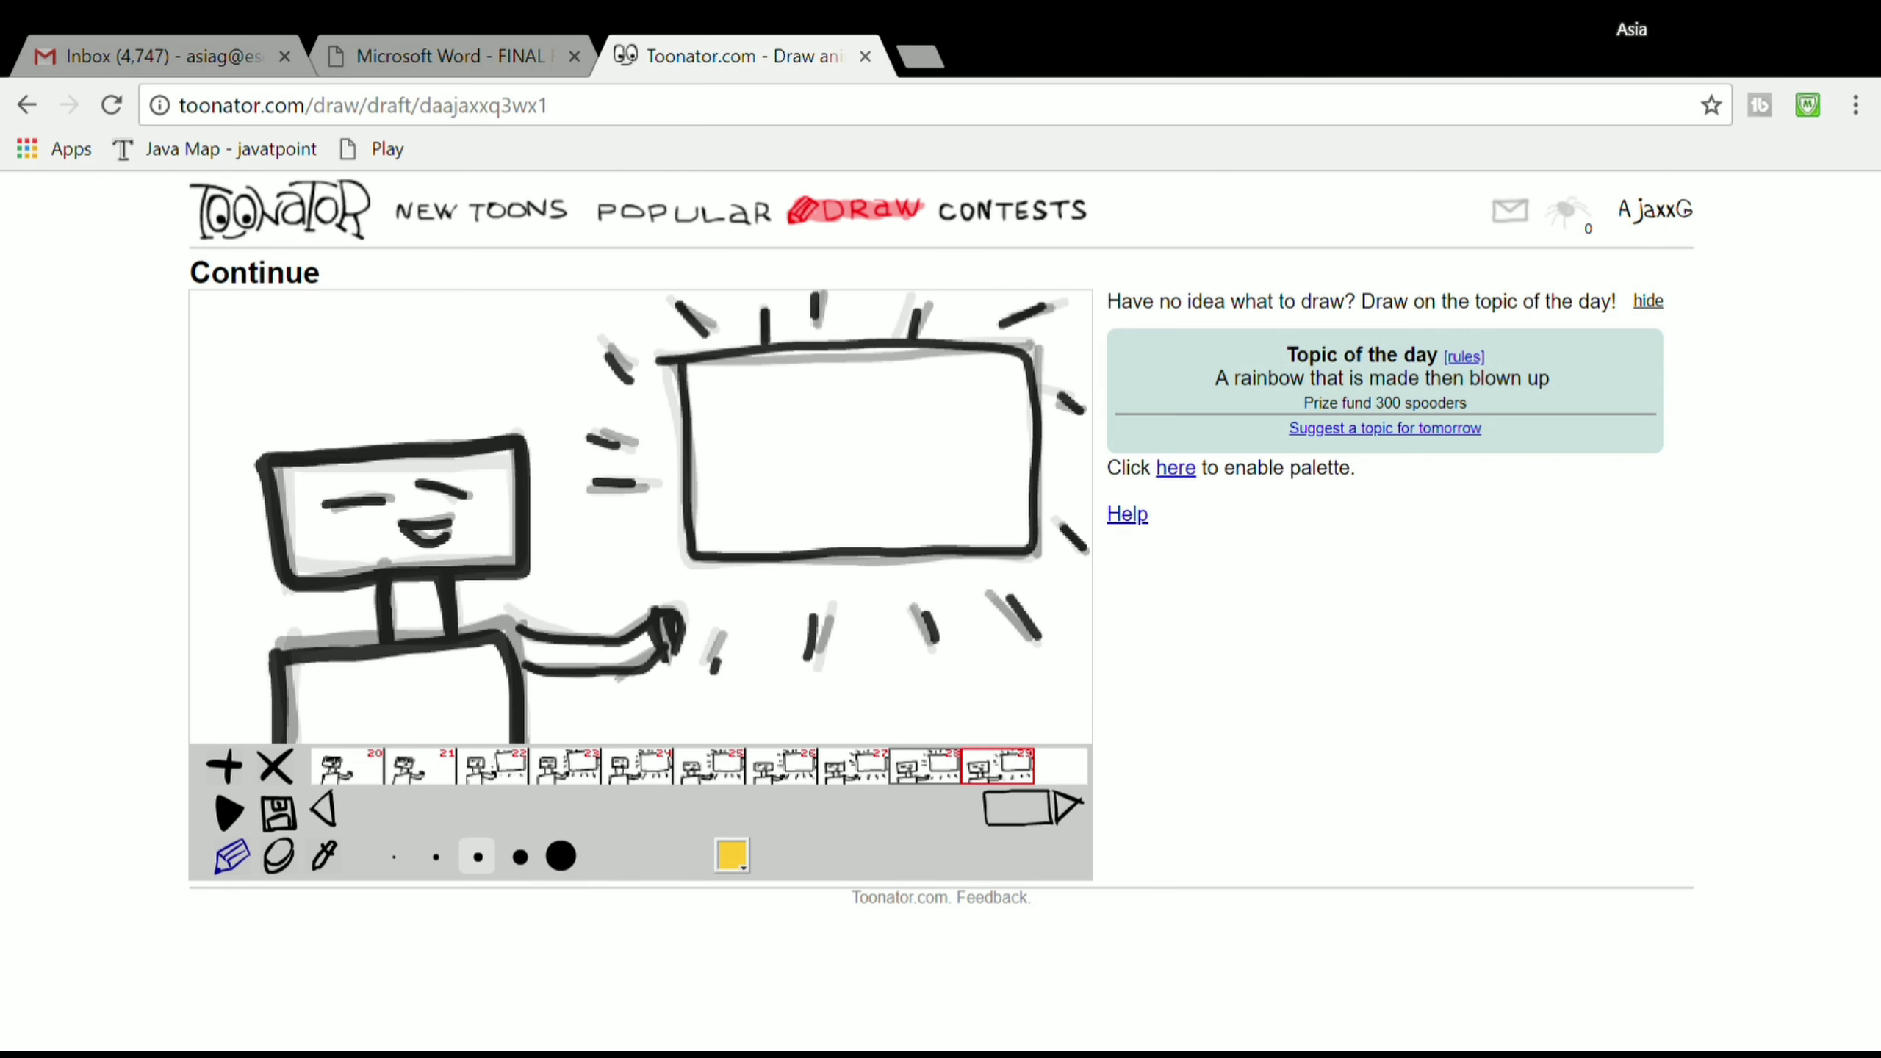
drag(934, 348, 1035, 450)
mouse_move(946, 353)
mouse_down()
mouse_move(996, 361)
mouse_move(975, 377)
mouse_move(1015, 418)
mouse_move(935, 378)
mouse_up()
drag(940, 406, 960, 402)
mouse_move(964, 453)
mouse_down()
mouse_move(984, 443)
mouse_move(1012, 467)
mouse_up()
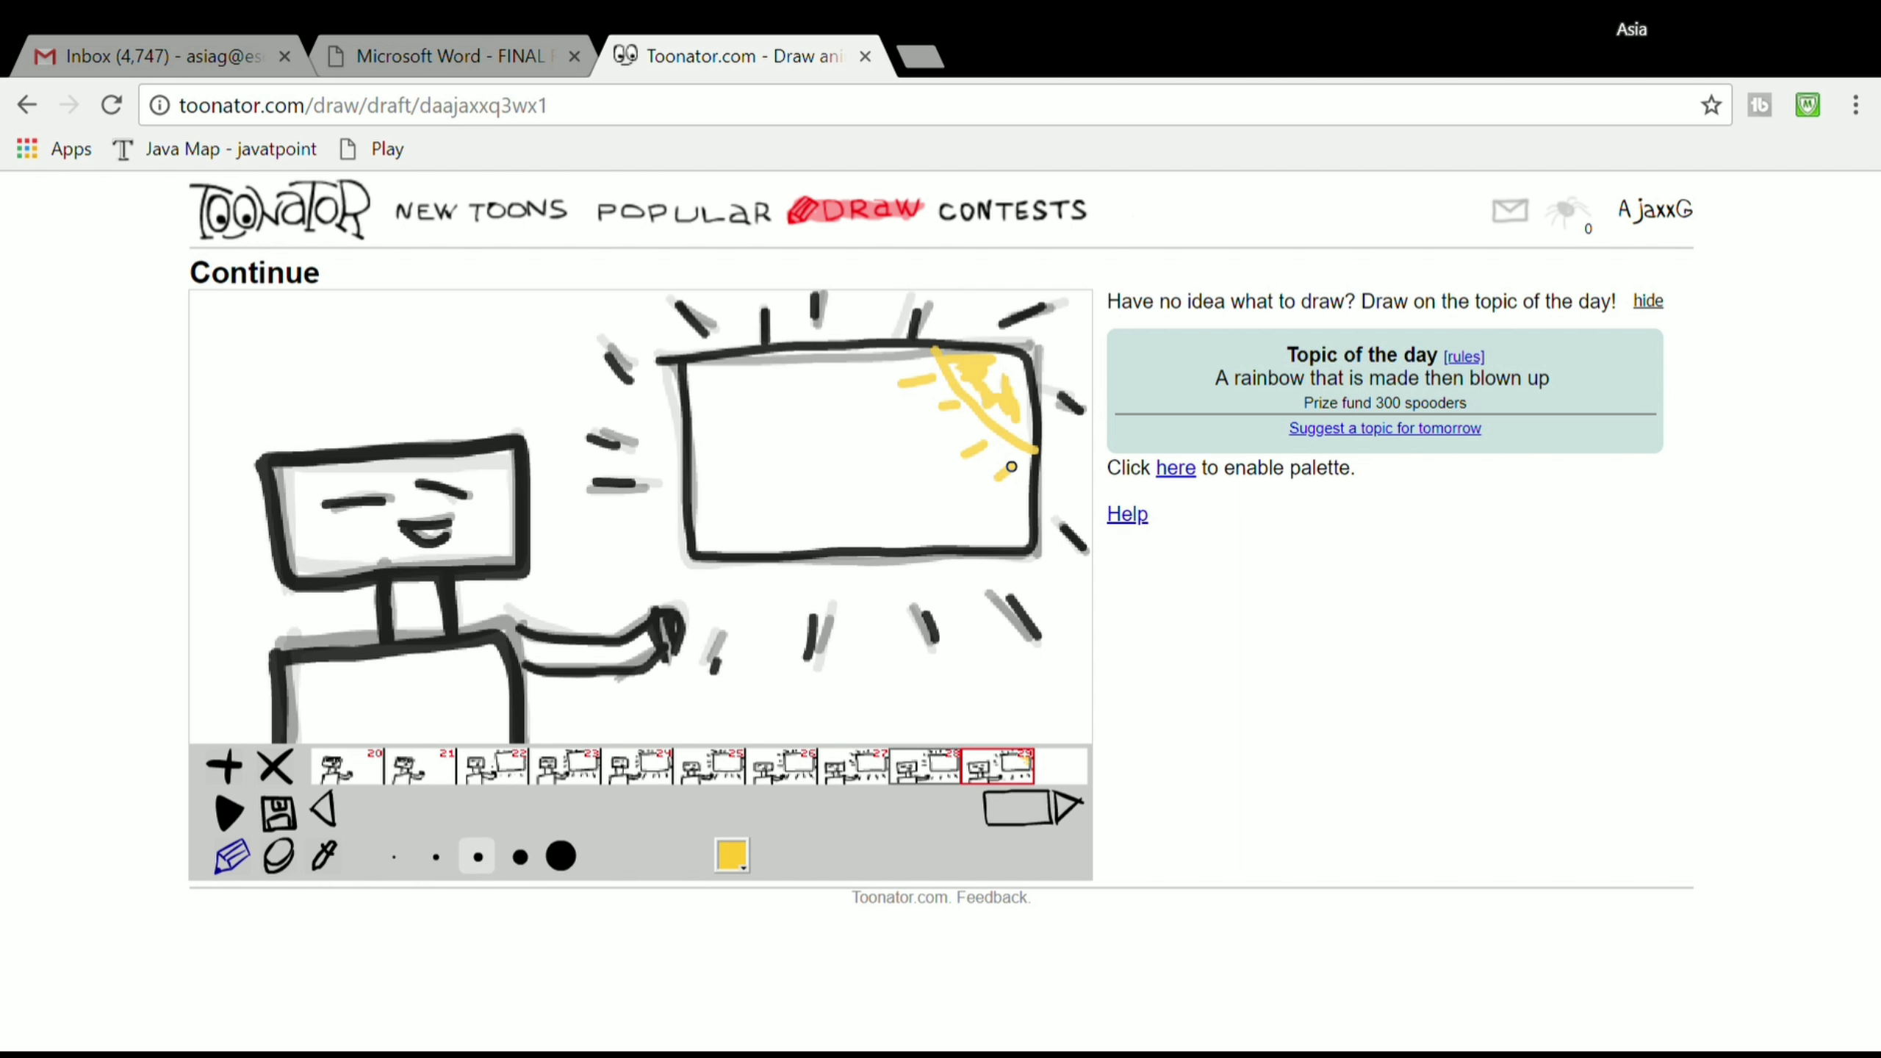
Step: Add frame 30 and redraw the yellow sun and its rays in the screen's upper-right corner
click(224, 767)
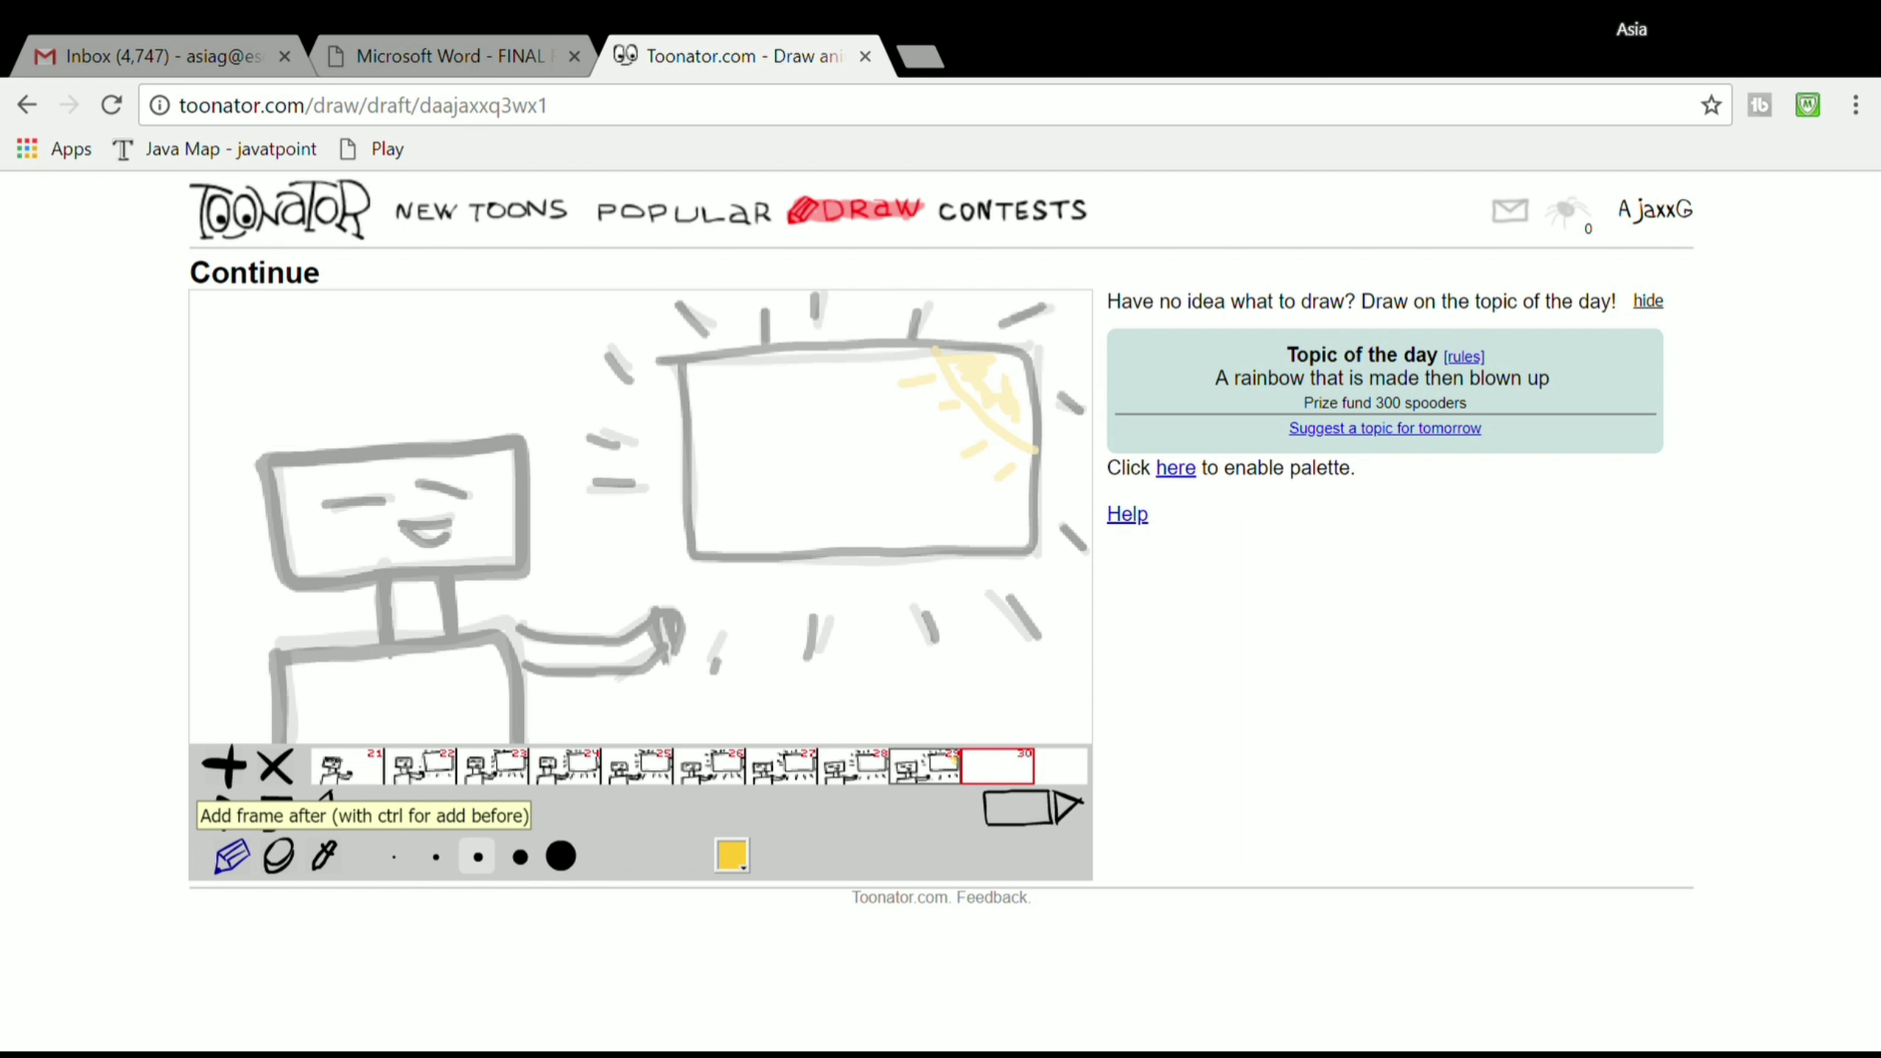
drag(930, 352, 1029, 432)
drag(950, 365, 1021, 392)
mouse_move(1007, 466)
mouse_down()
mouse_move(1001, 490)
mouse_move(972, 465)
mouse_up()
drag(961, 415, 939, 432)
drag(892, 383, 908, 381)
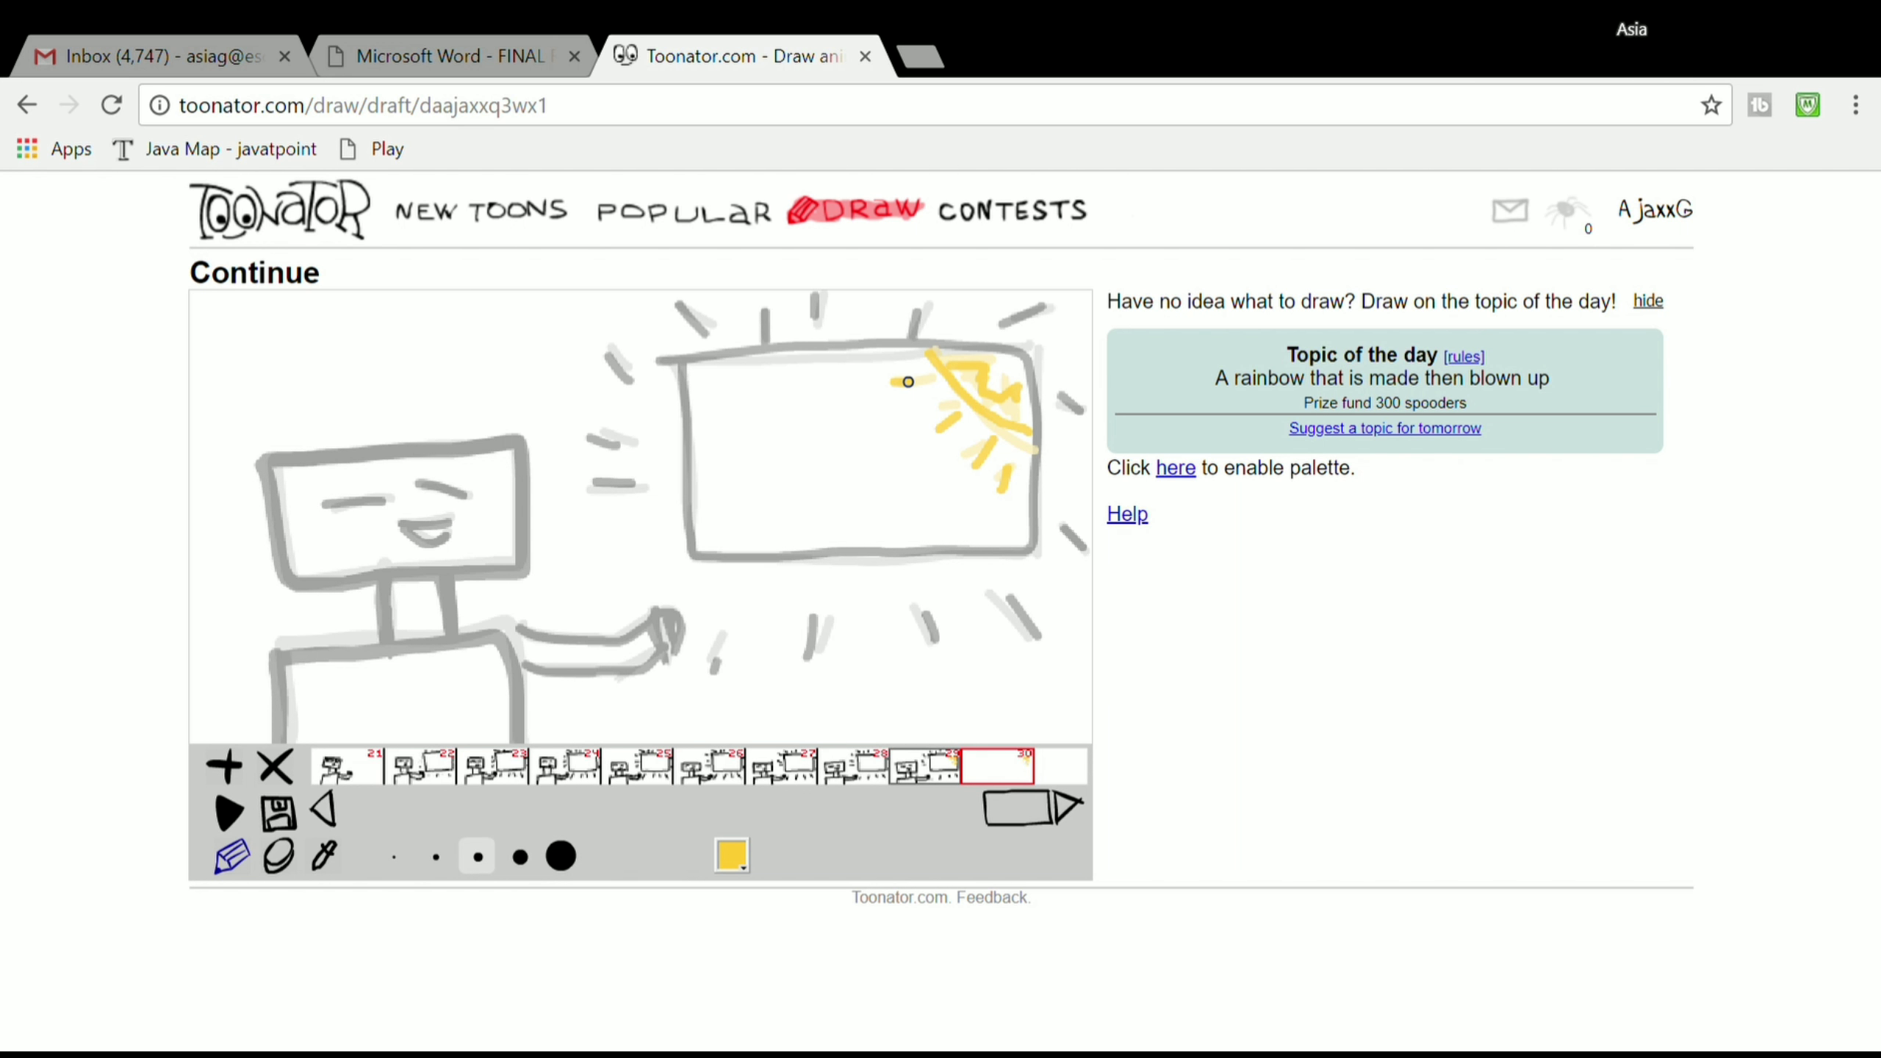
Step: Switch the brush colour to black and draw three birds inside the screen on frame 30
click(732, 856)
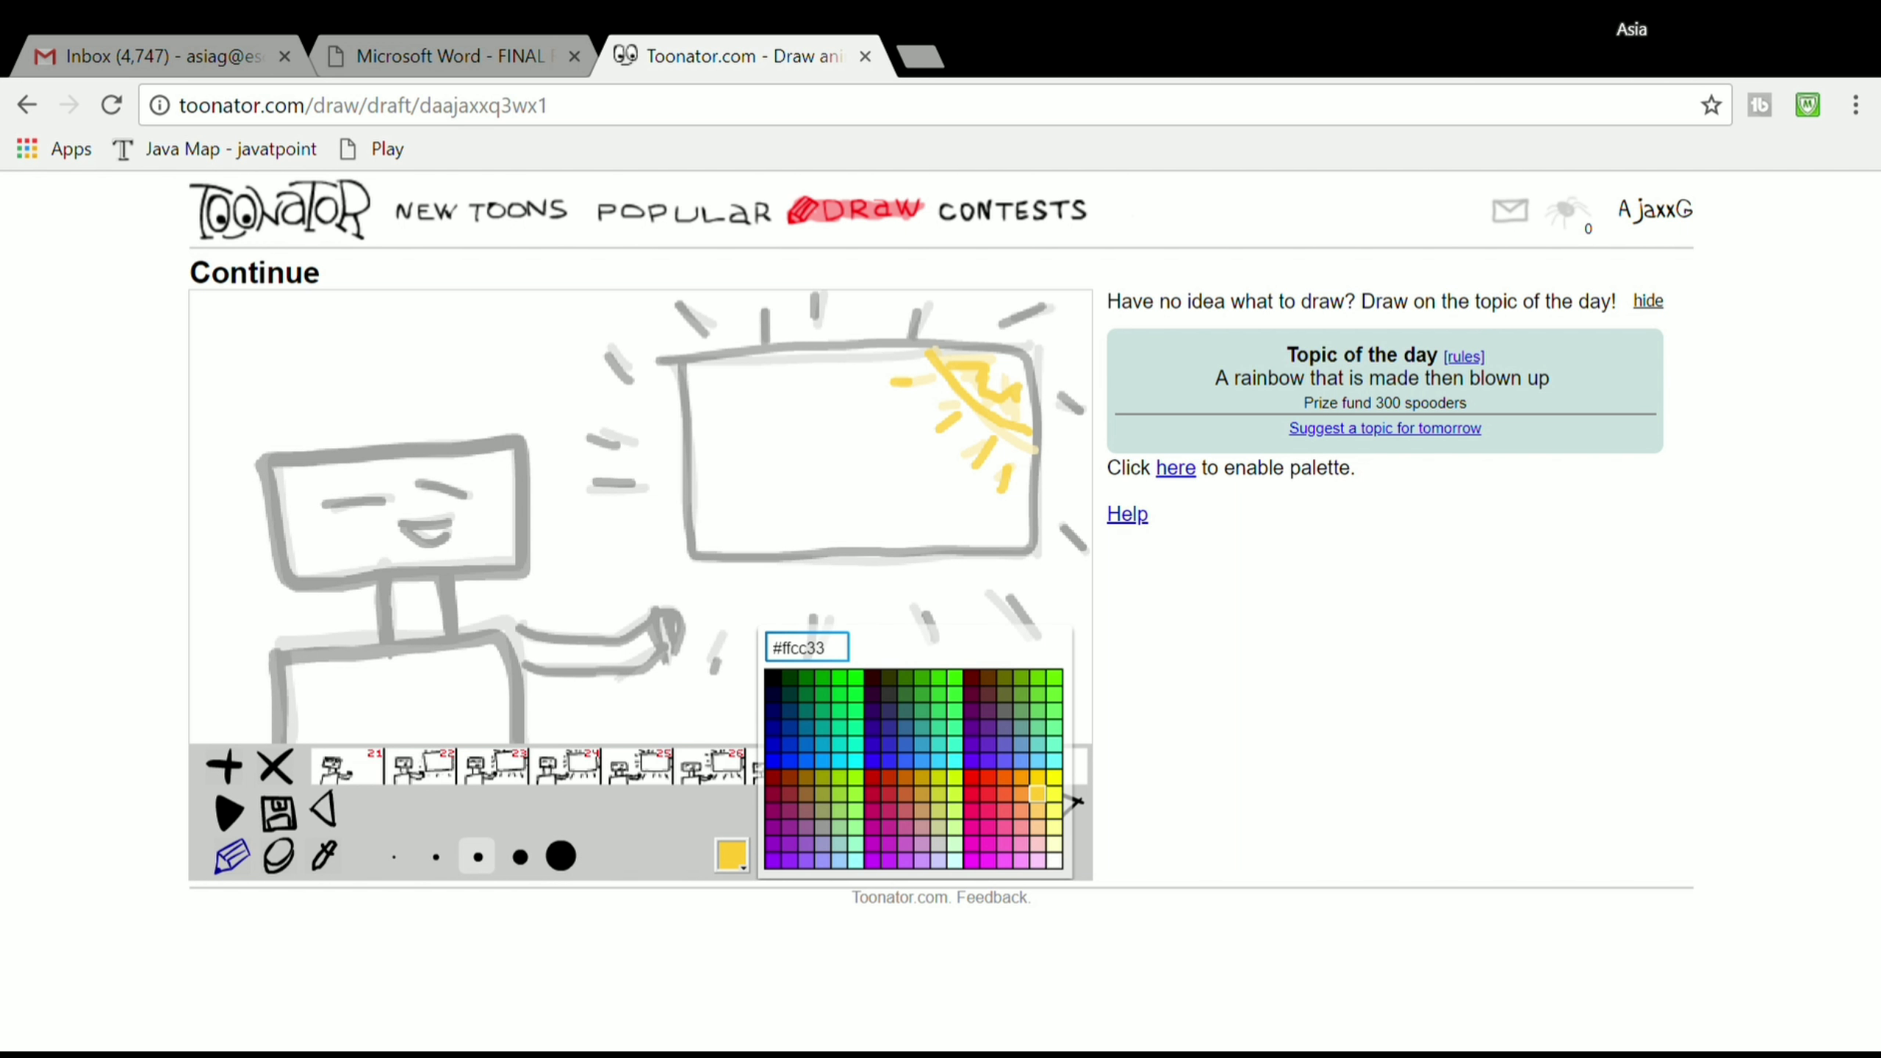
click(770, 692)
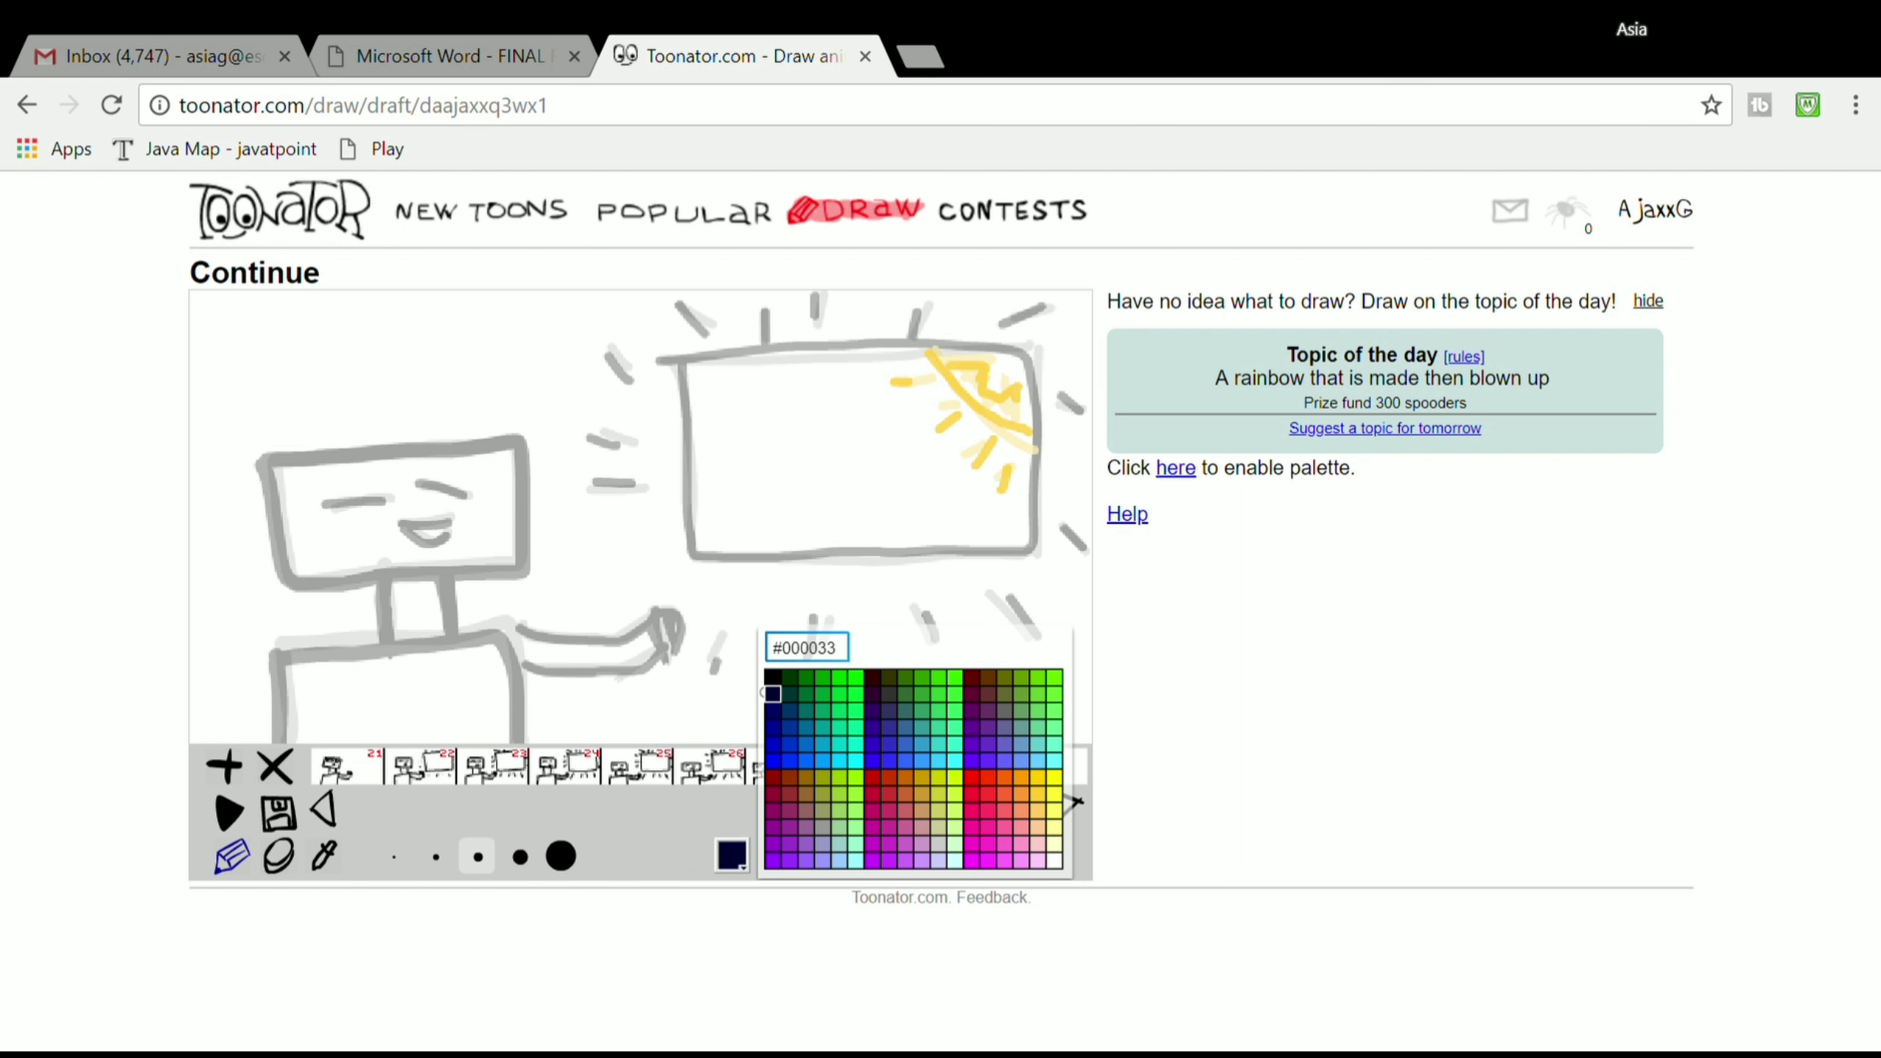
click(770, 681)
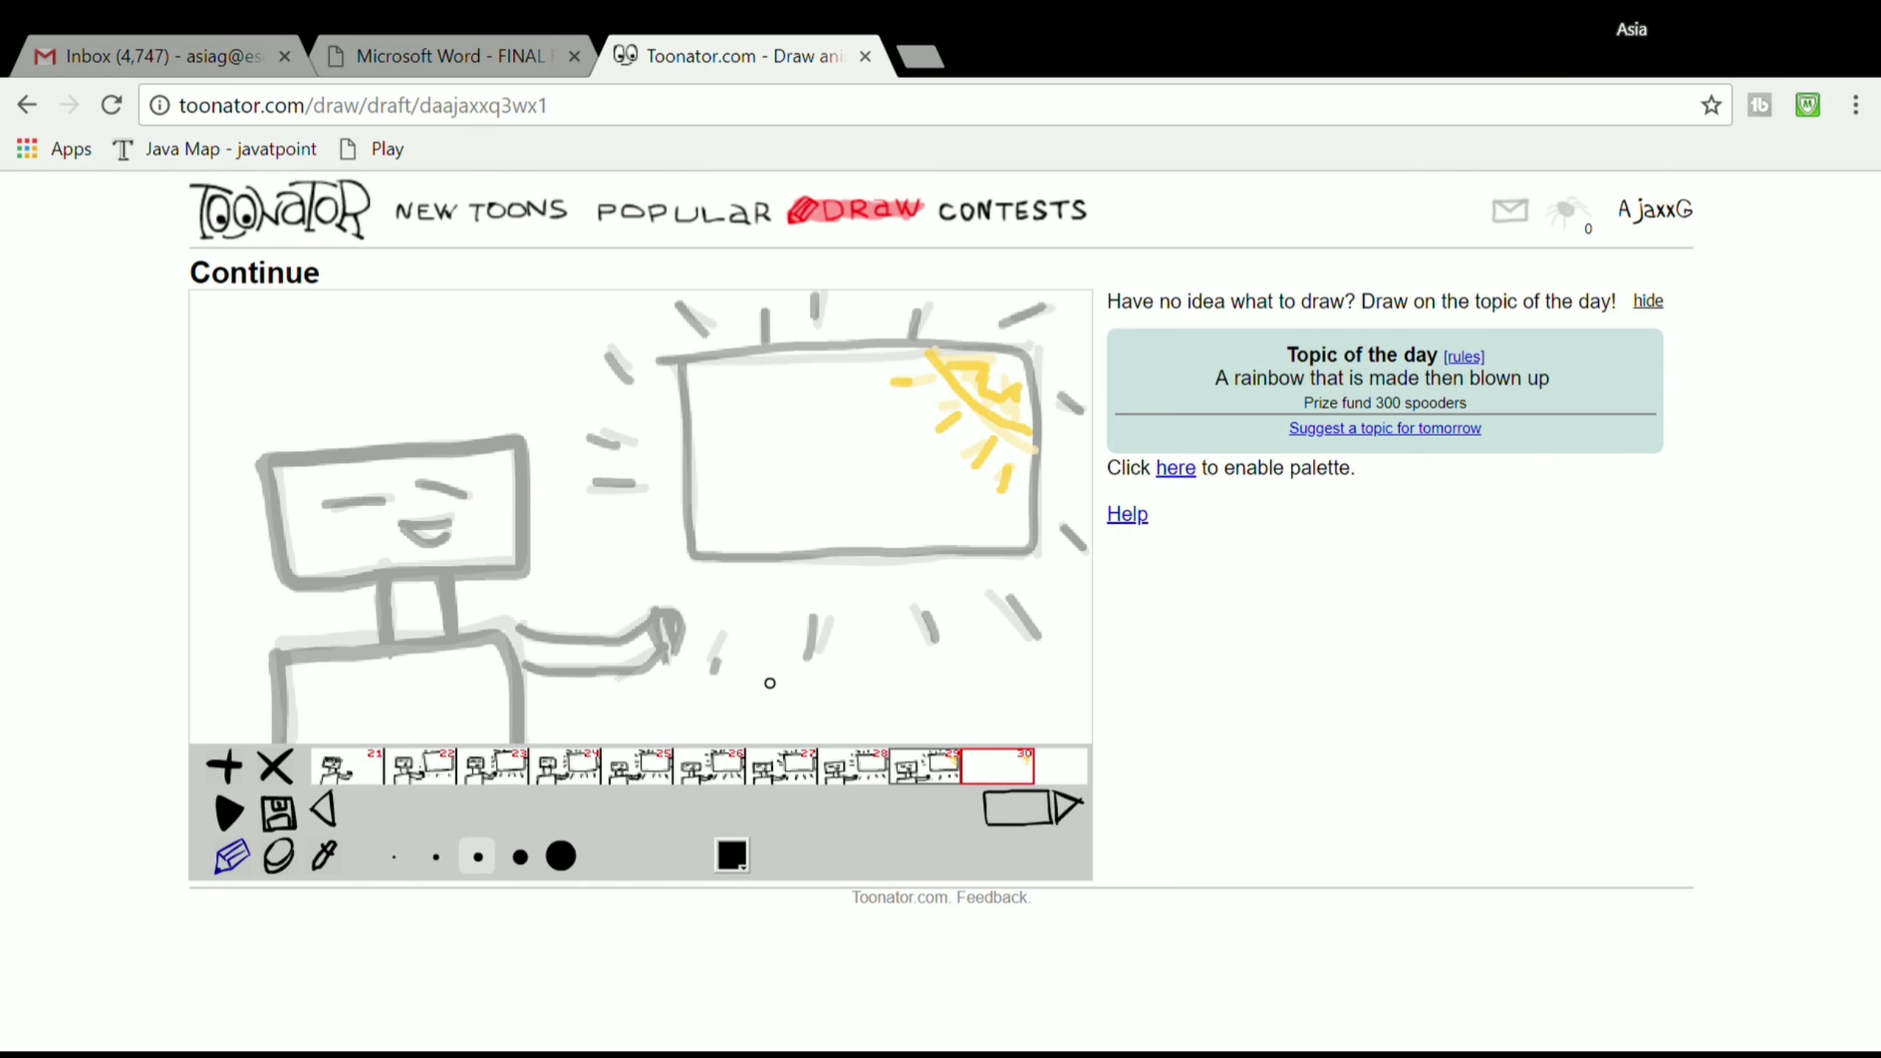
mouse_move(708, 436)
mouse_down()
mouse_move(762, 437)
mouse_move(789, 418)
mouse_move(758, 392)
mouse_move(828, 375)
mouse_up()
drag(809, 446, 872, 412)
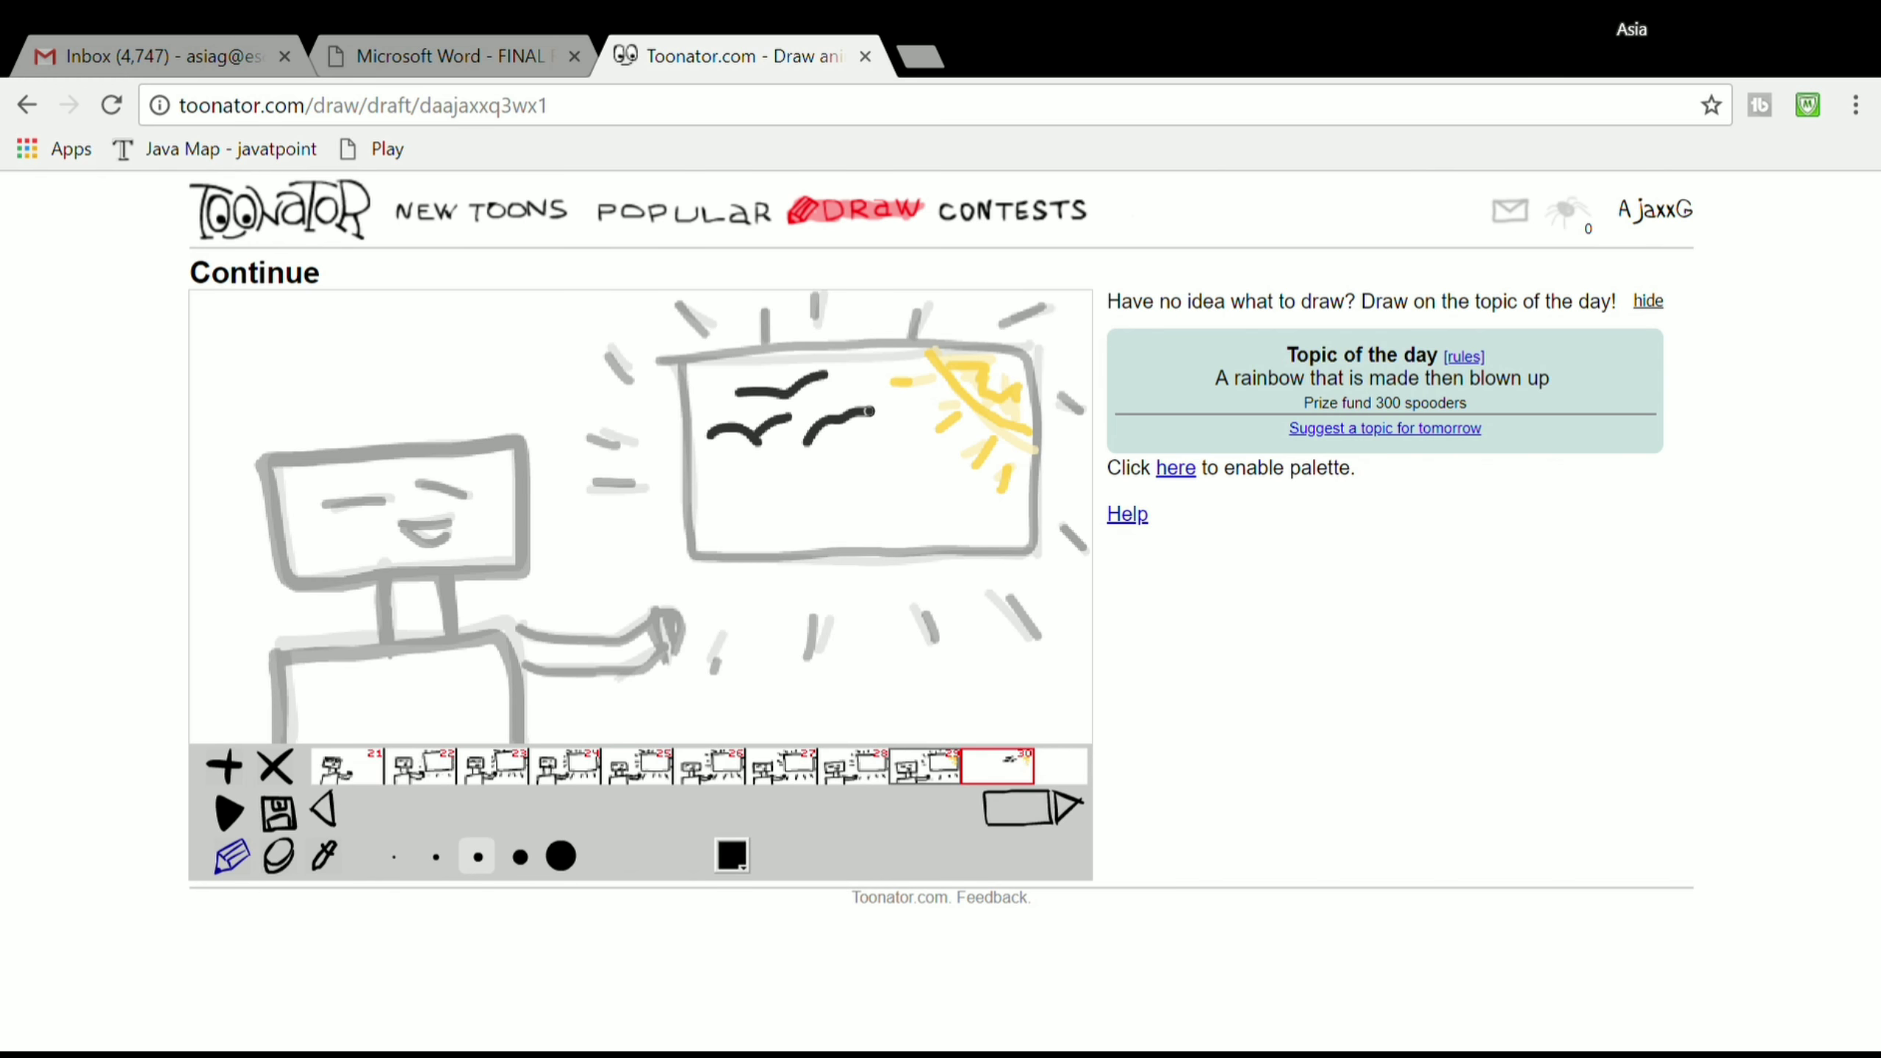
Step: Draw the screen's black outline and the short rays around it on frame 30
mouse_move(682, 350)
mouse_down()
mouse_move(705, 556)
mouse_move(1041, 552)
mouse_move(1046, 368)
mouse_move(951, 344)
mouse_move(690, 356)
mouse_up()
mouse_move(732, 618)
mouse_down()
mouse_move(723, 650)
mouse_move(812, 653)
mouse_up()
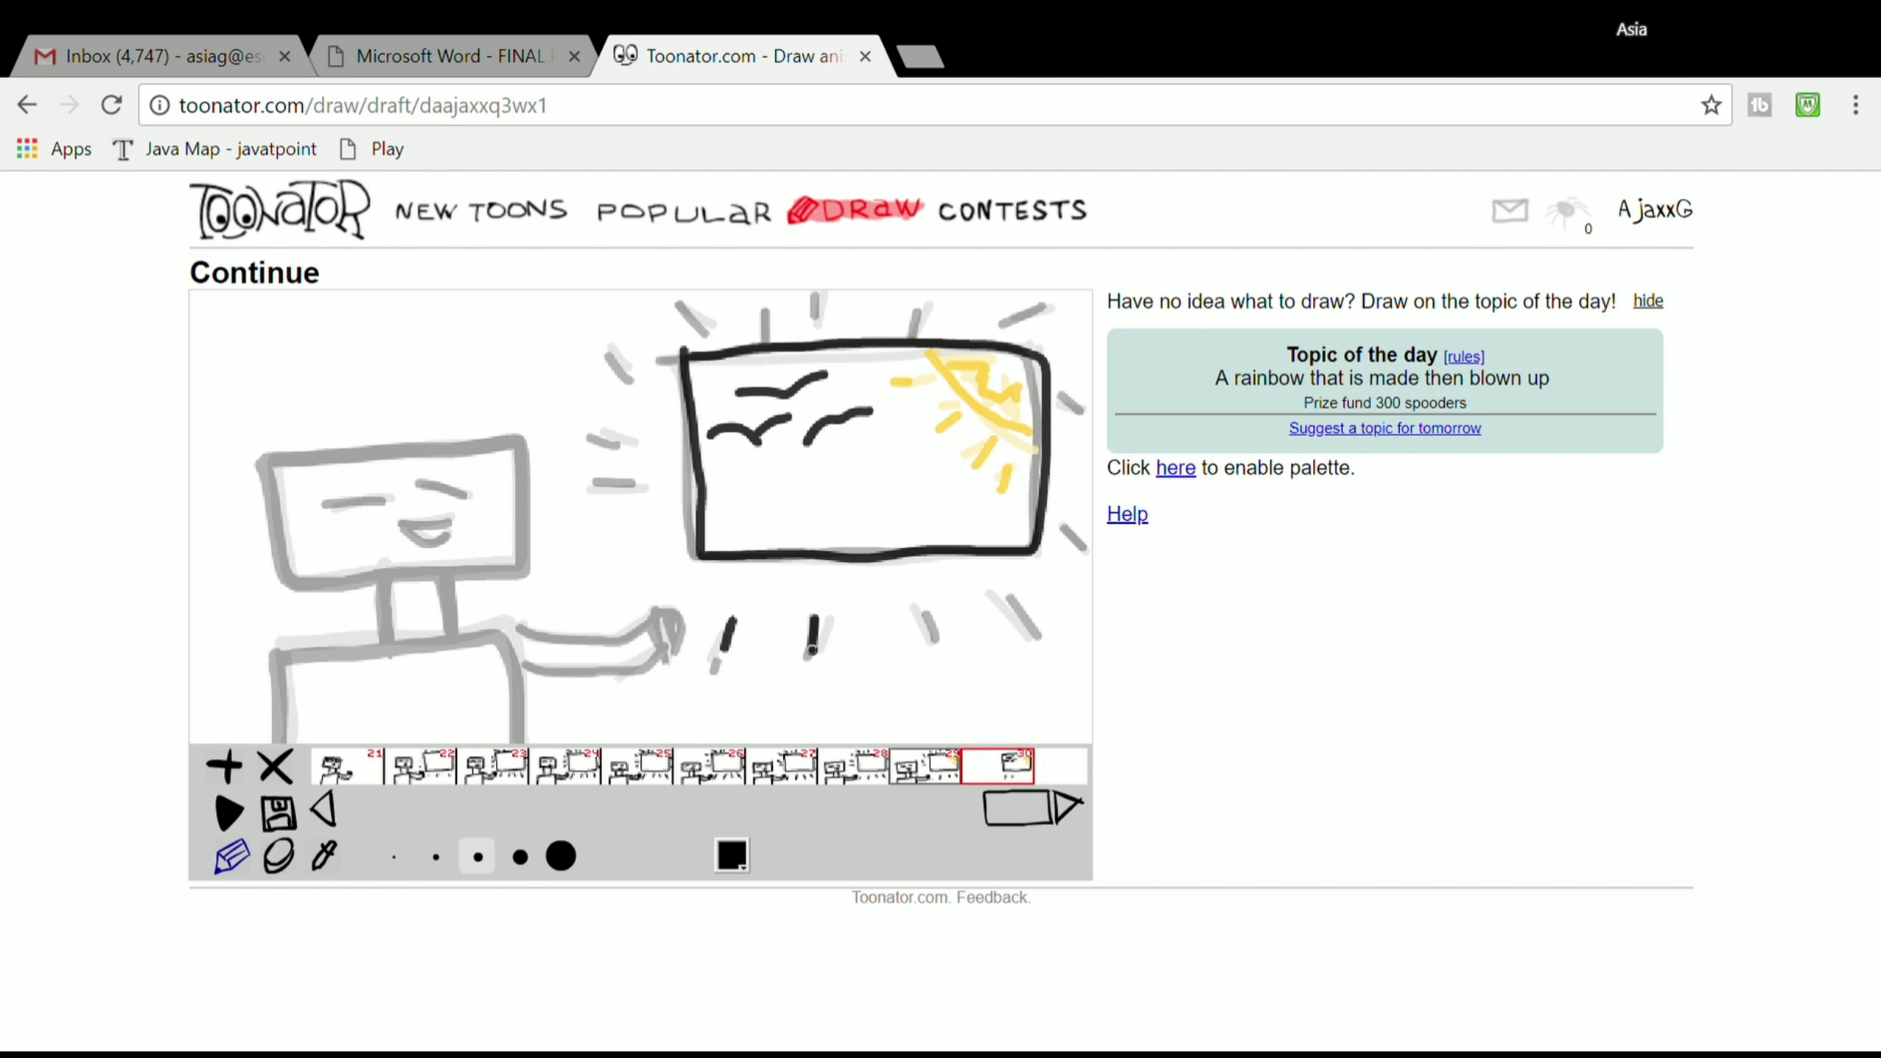
drag(930, 617, 948, 656)
drag(1018, 610, 1043, 642)
drag(1066, 538, 1085, 552)
drag(1064, 414, 1090, 415)
drag(1013, 337, 1046, 307)
mouse_move(900, 335)
mouse_down()
mouse_move(908, 294)
mouse_move(760, 293)
mouse_move(716, 331)
mouse_up()
mouse_move(610, 360)
mouse_down()
mouse_move(642, 396)
mouse_move(632, 450)
mouse_up()
drag(609, 488, 648, 492)
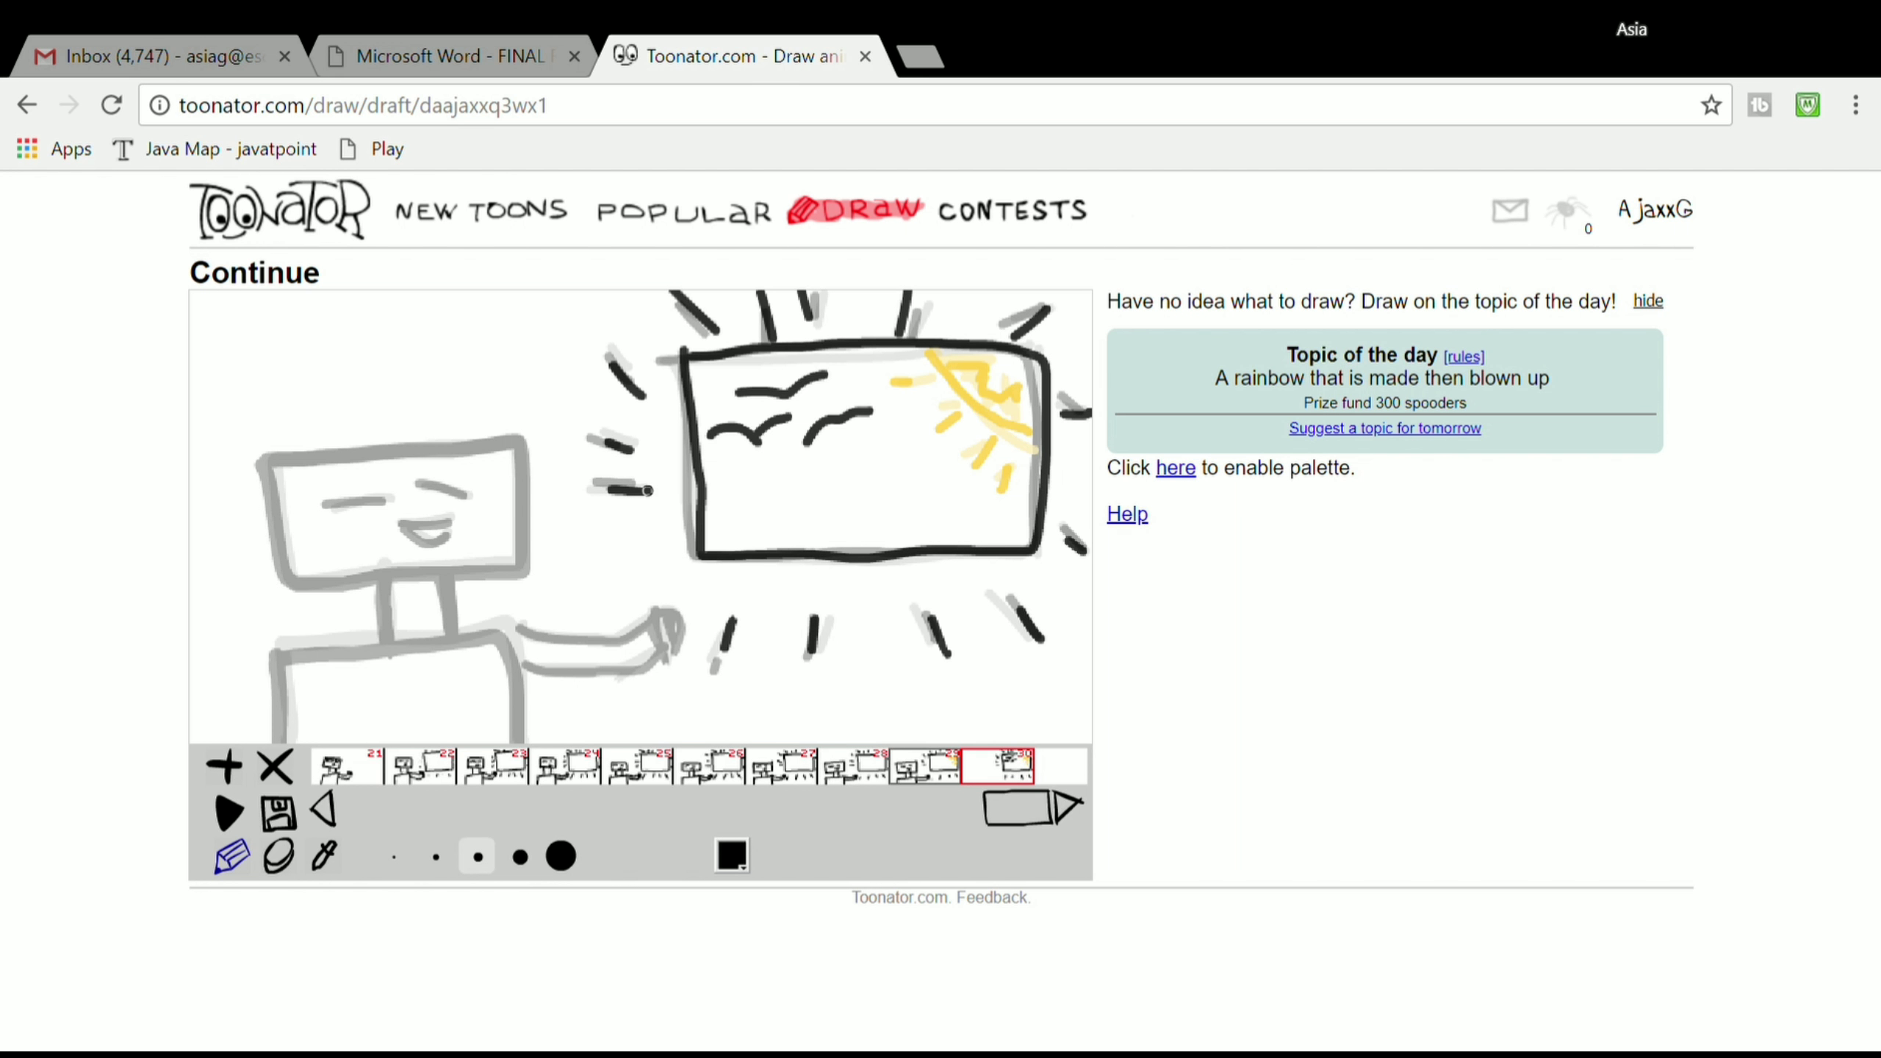
Step: Draw the character's body, neck and rectangular head outline on frame 30 with a thicker black brush
click(520, 856)
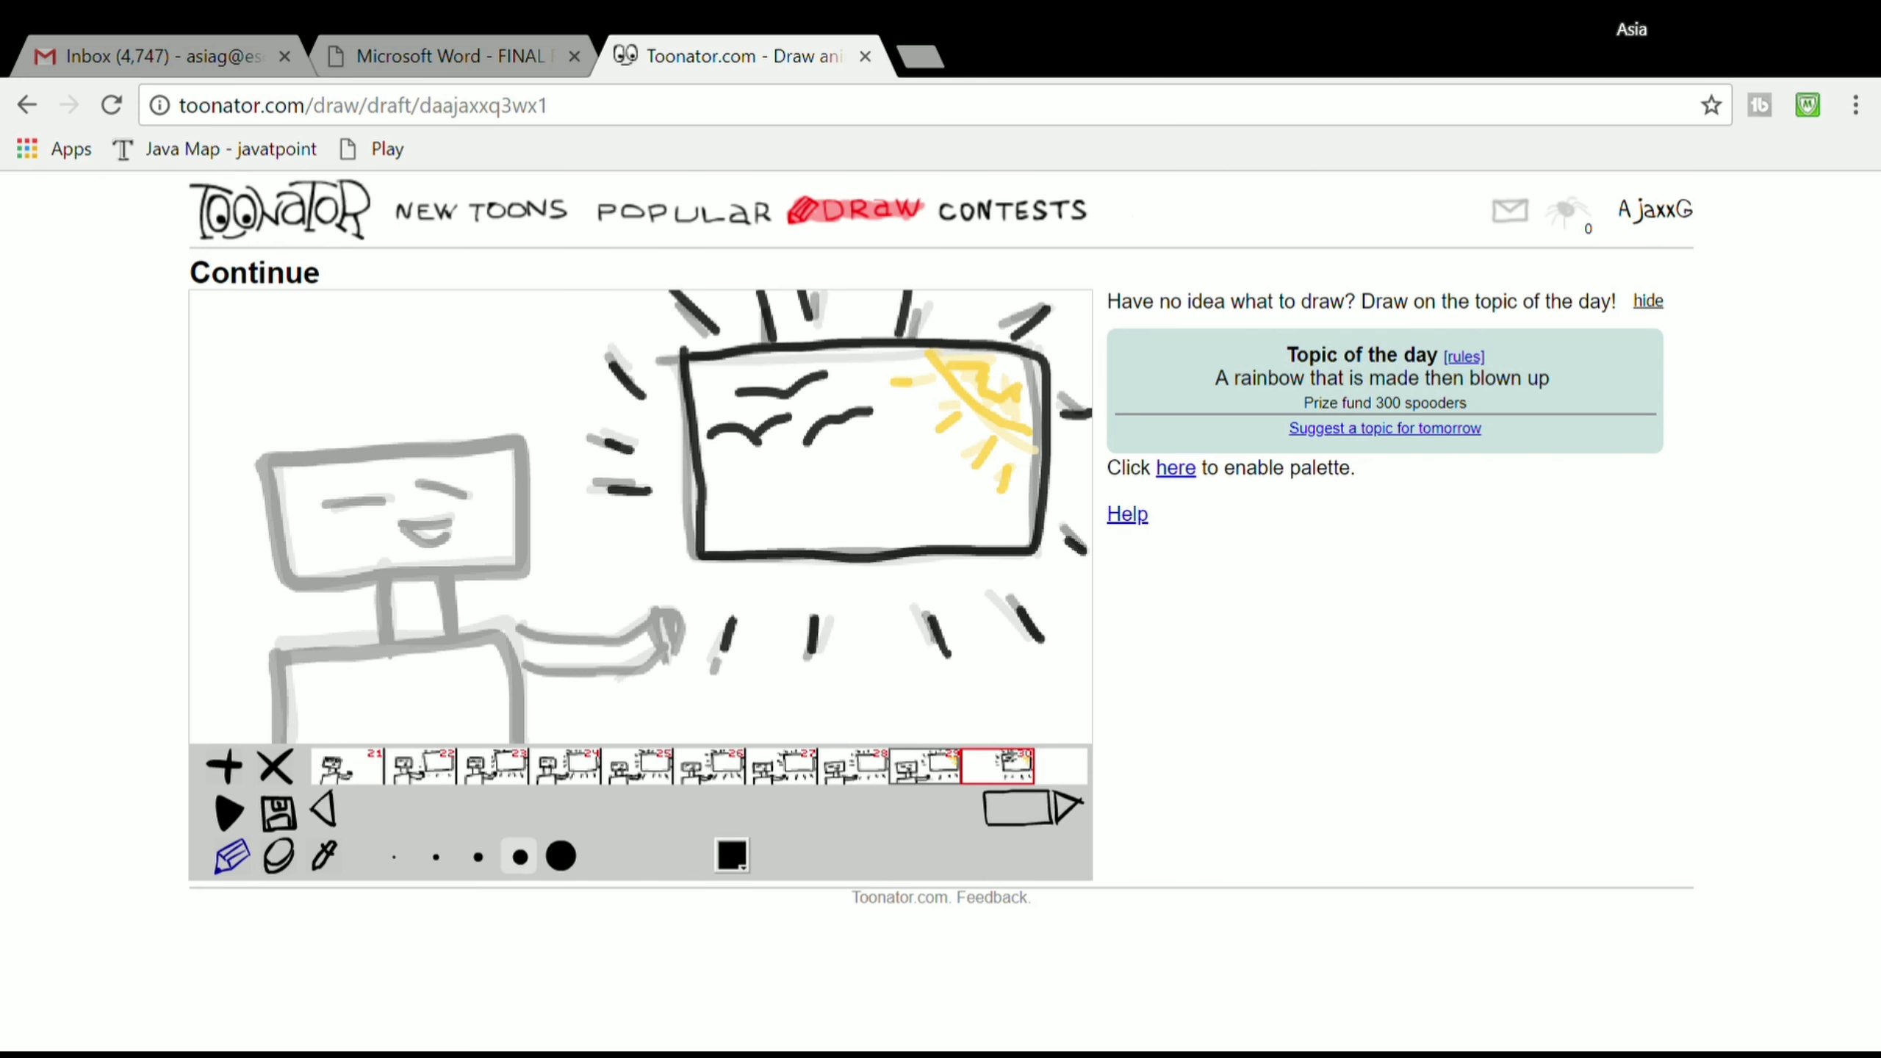
drag(267, 645, 268, 737)
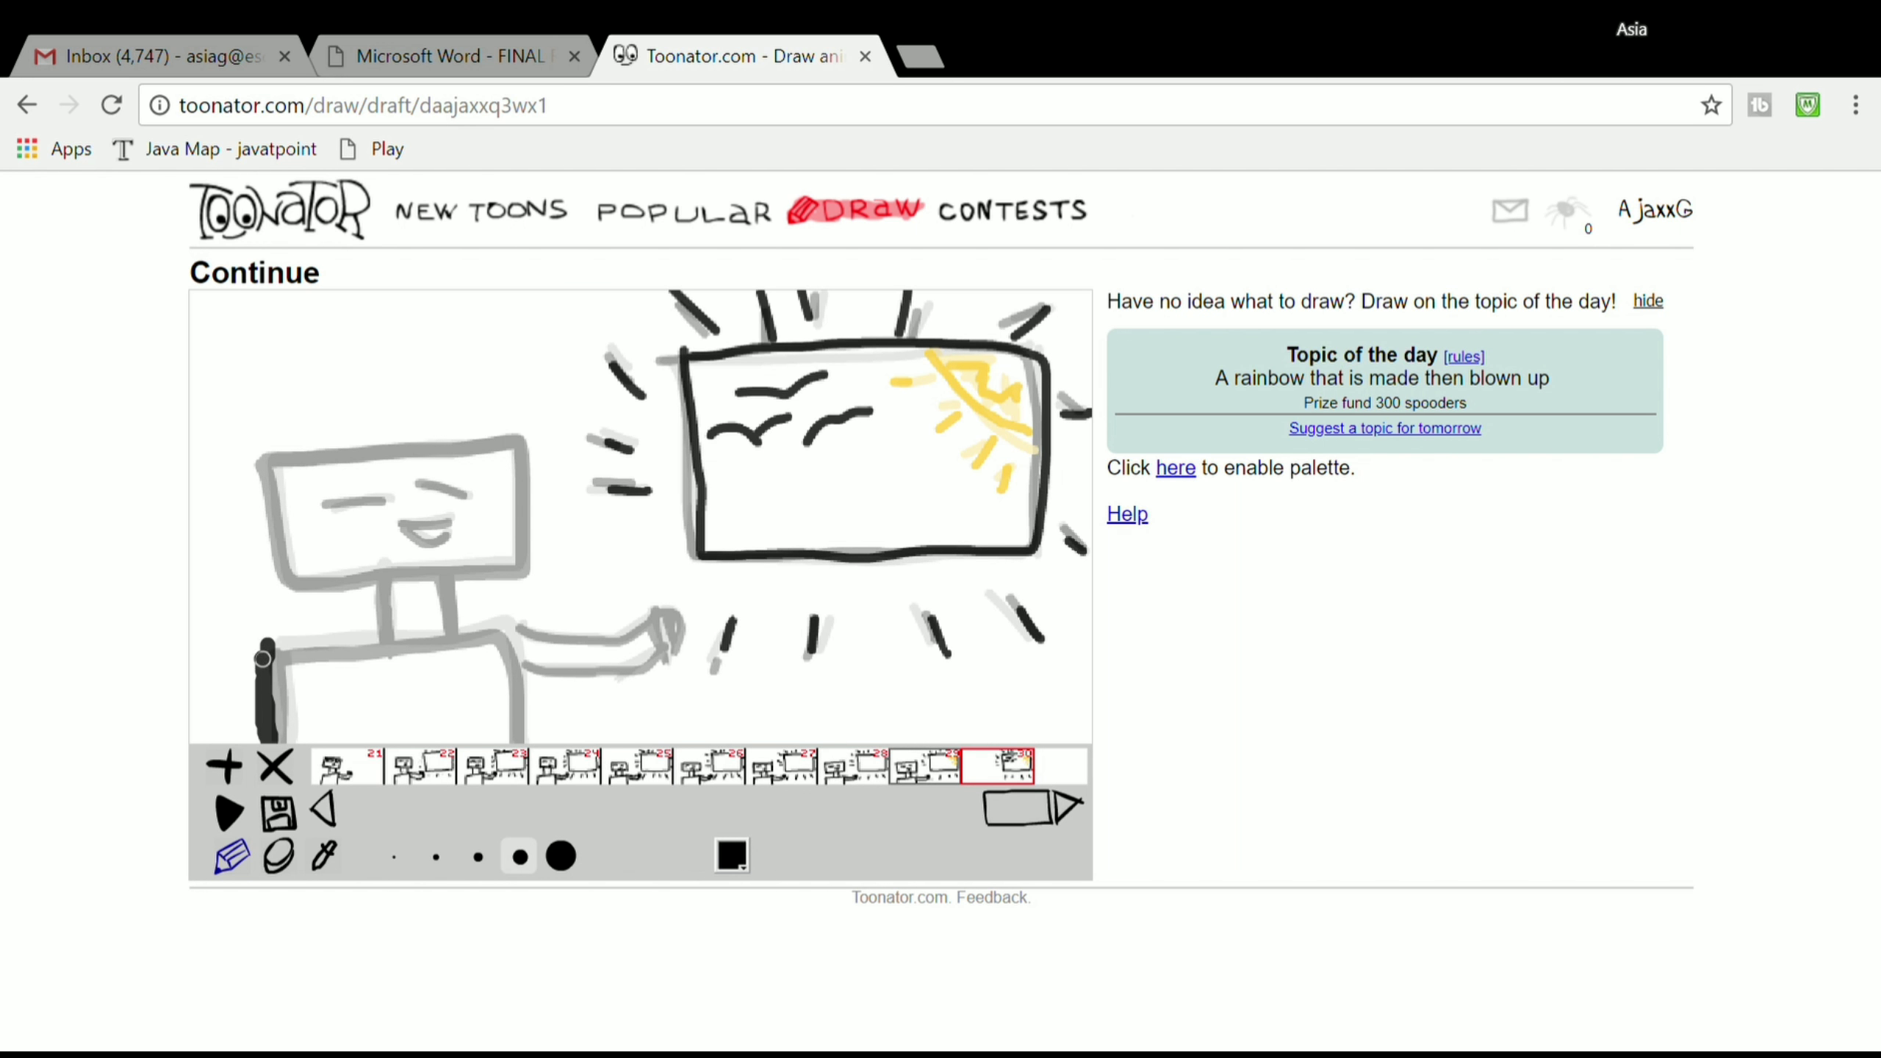
mouse_move(263, 658)
mouse_down()
mouse_move(494, 636)
mouse_move(524, 741)
mouse_up()
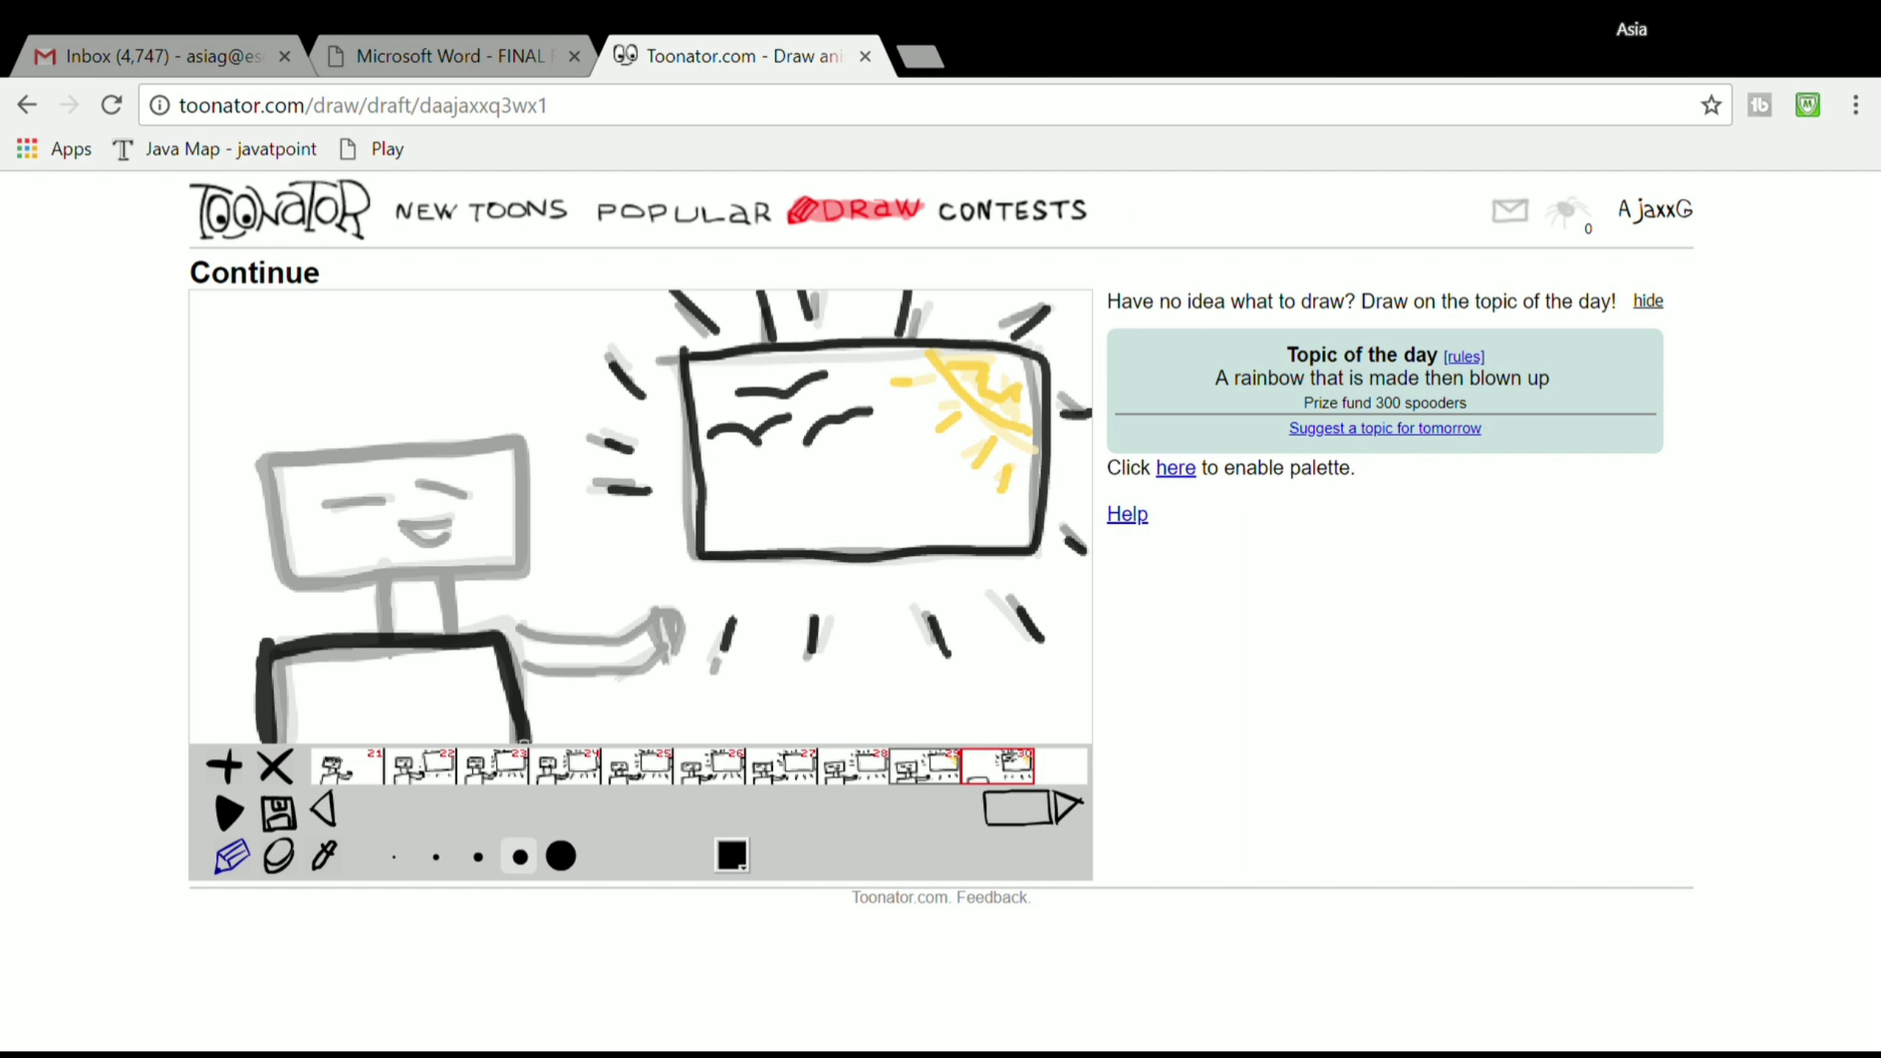
mouse_move(390, 584)
mouse_down()
mouse_move(384, 635)
mouse_move(445, 629)
mouse_up()
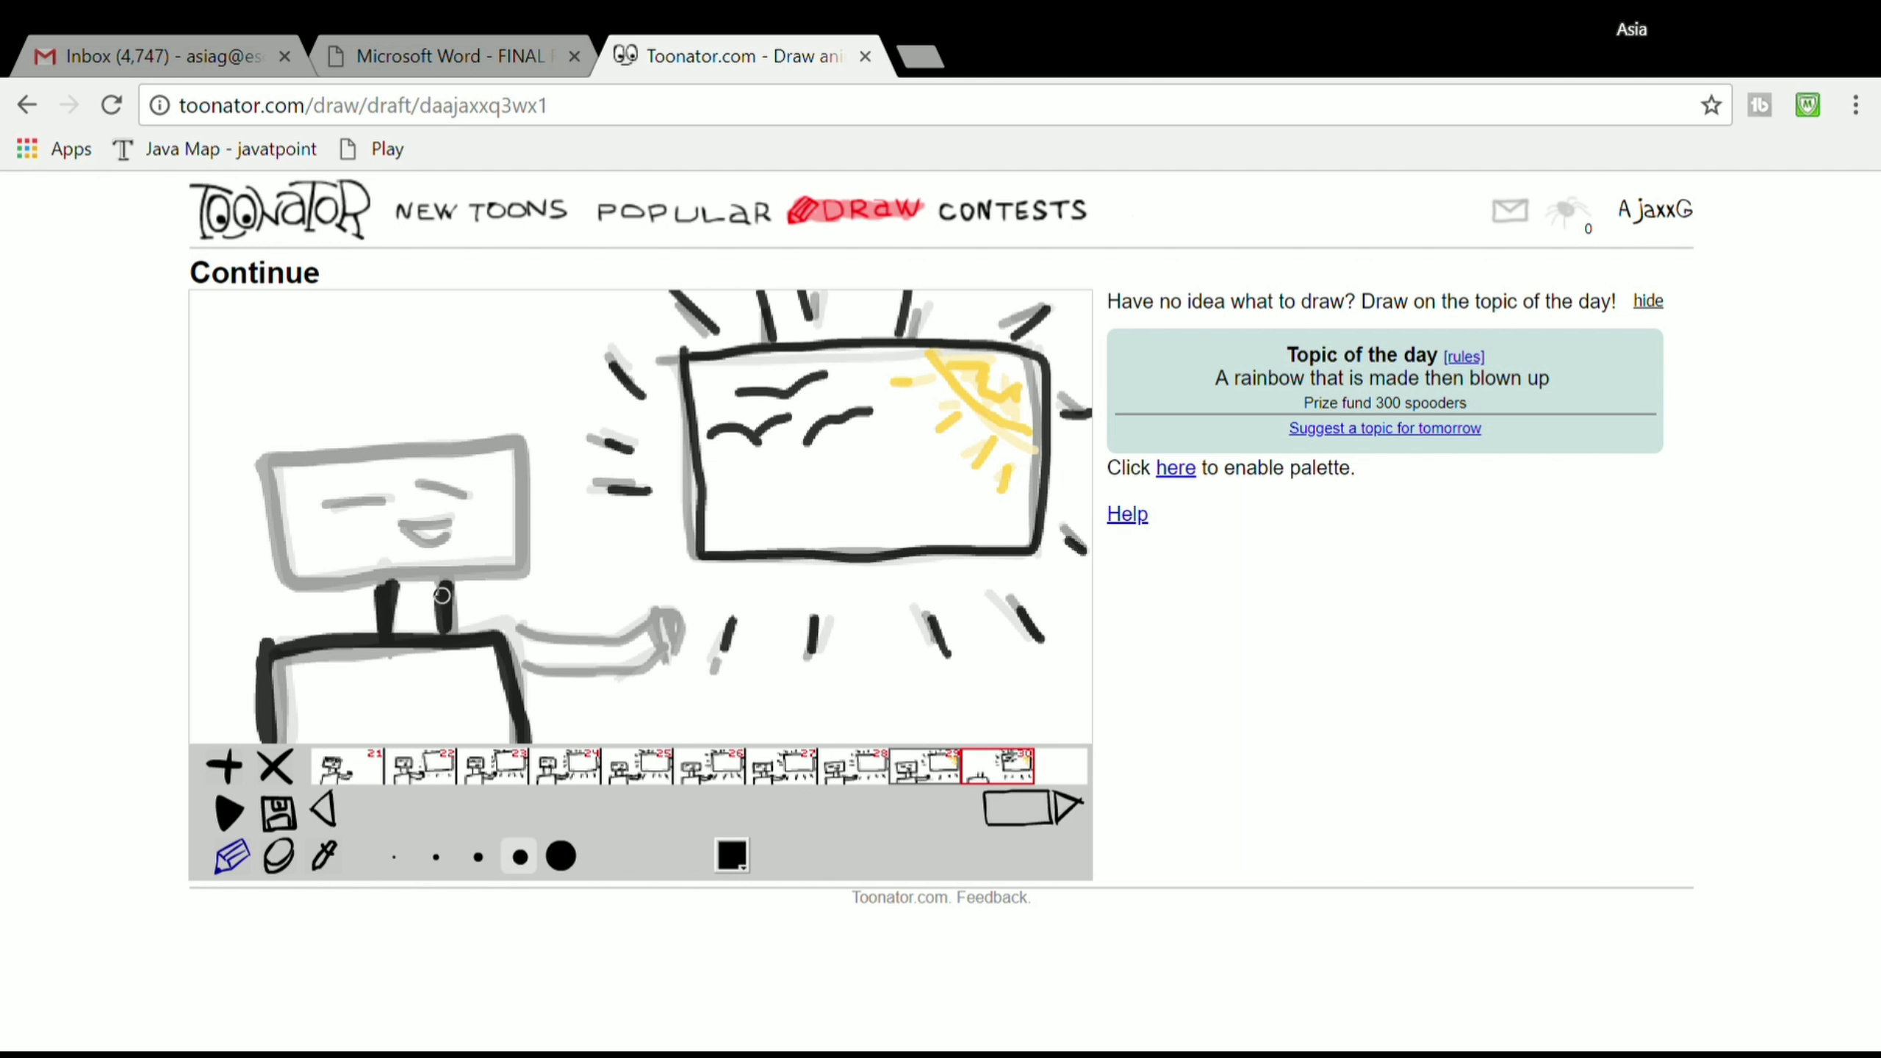
mouse_move(252, 453)
mouse_down()
mouse_move(517, 434)
mouse_move(521, 541)
mouse_move(281, 572)
mouse_move(261, 474)
mouse_up()
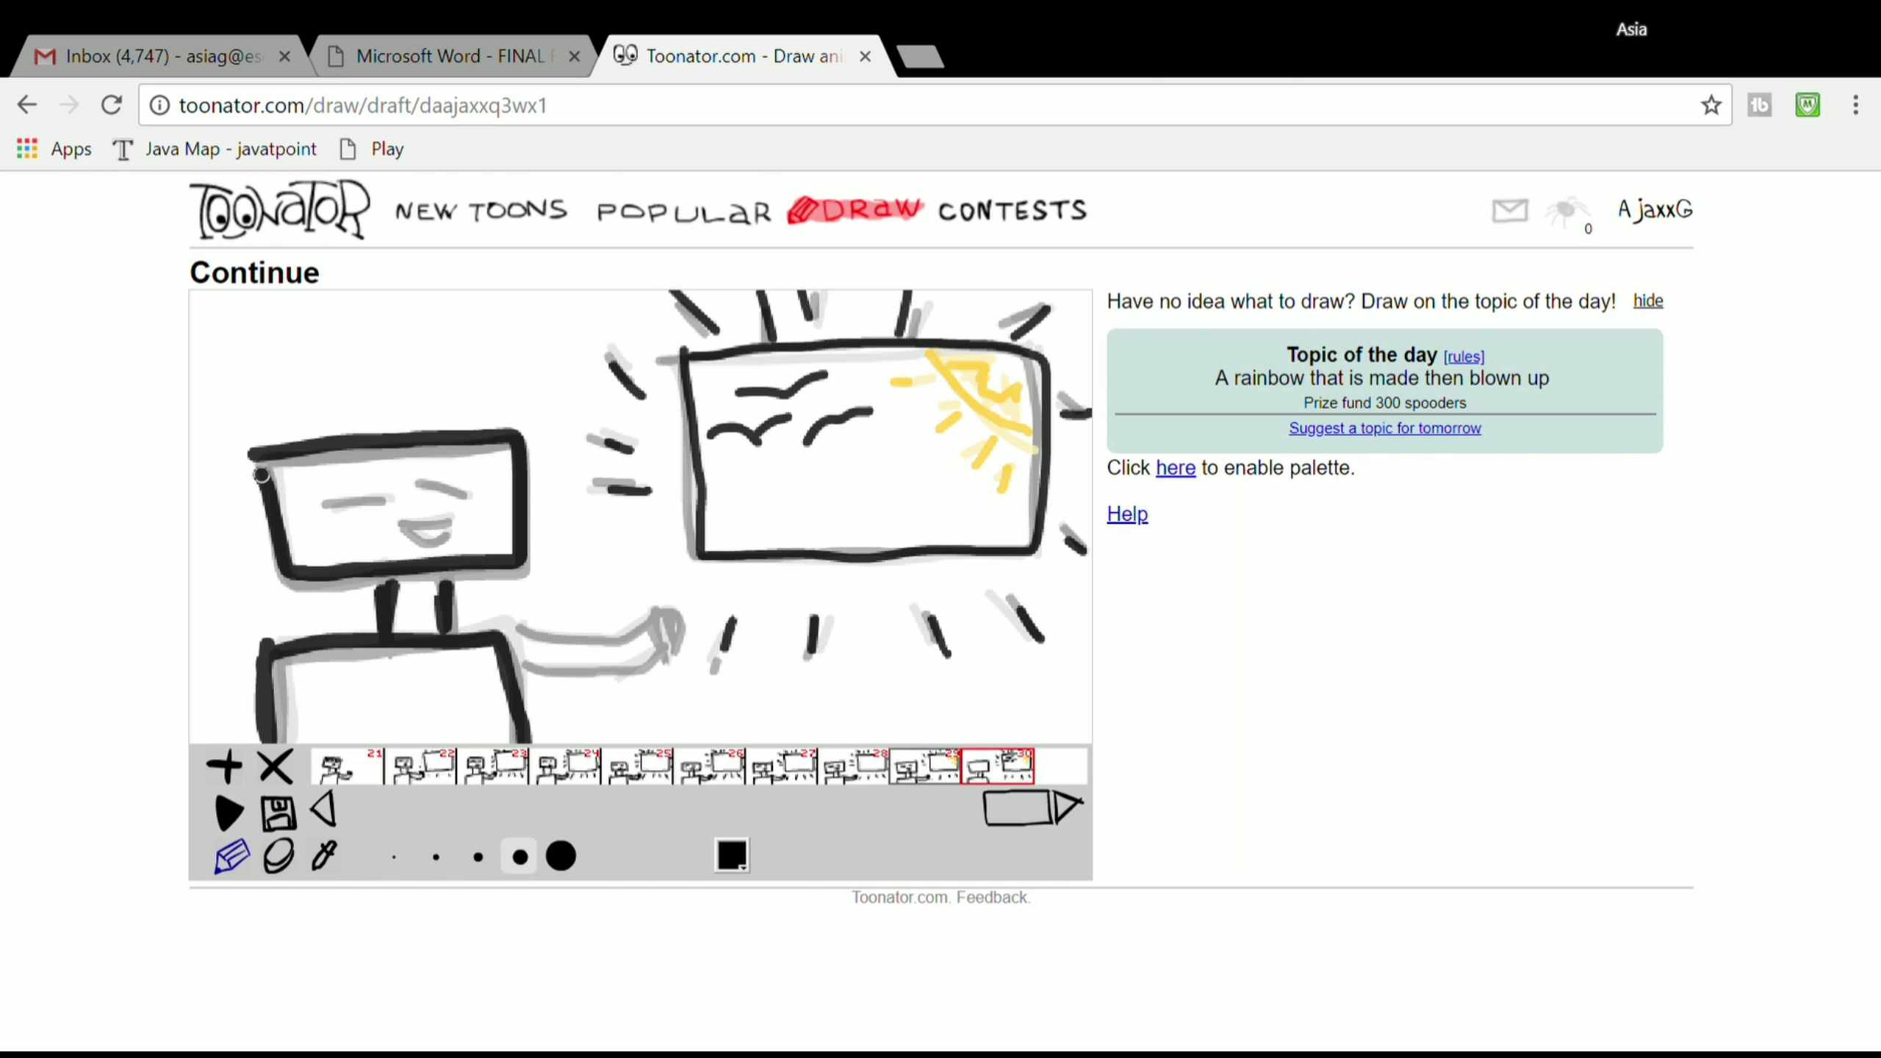
Step: Switch to a thinner brush and draw the character's closed eyes, mouth, outstretched arm and hand on frame 30
click(478, 857)
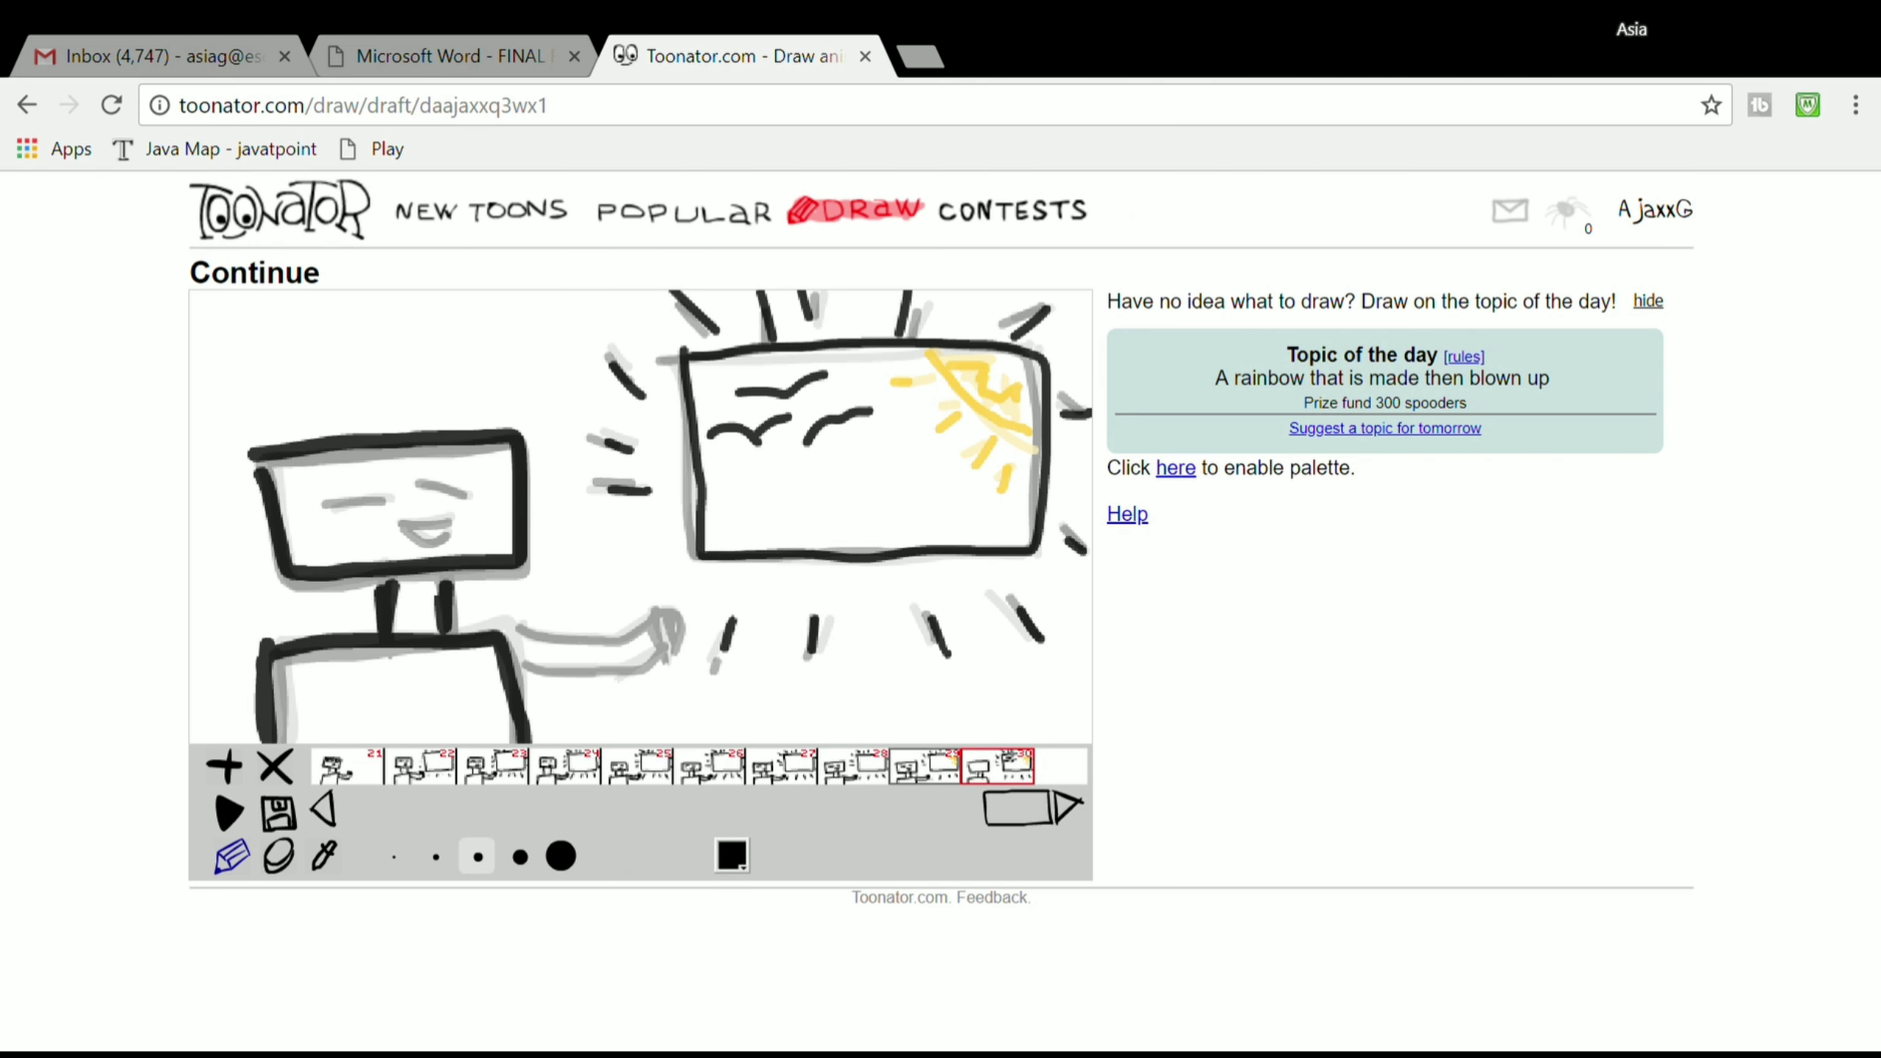
mouse_move(303, 496)
mouse_down()
mouse_move(469, 481)
mouse_move(427, 544)
mouse_move(405, 533)
mouse_up()
mouse_move(513, 626)
mouse_down()
mouse_move(615, 643)
mouse_move(646, 605)
mouse_up()
mouse_move(519, 670)
mouse_down()
mouse_move(630, 670)
mouse_move(674, 635)
mouse_move(643, 590)
mouse_move(680, 636)
mouse_move(644, 587)
mouse_move(676, 621)
mouse_up()
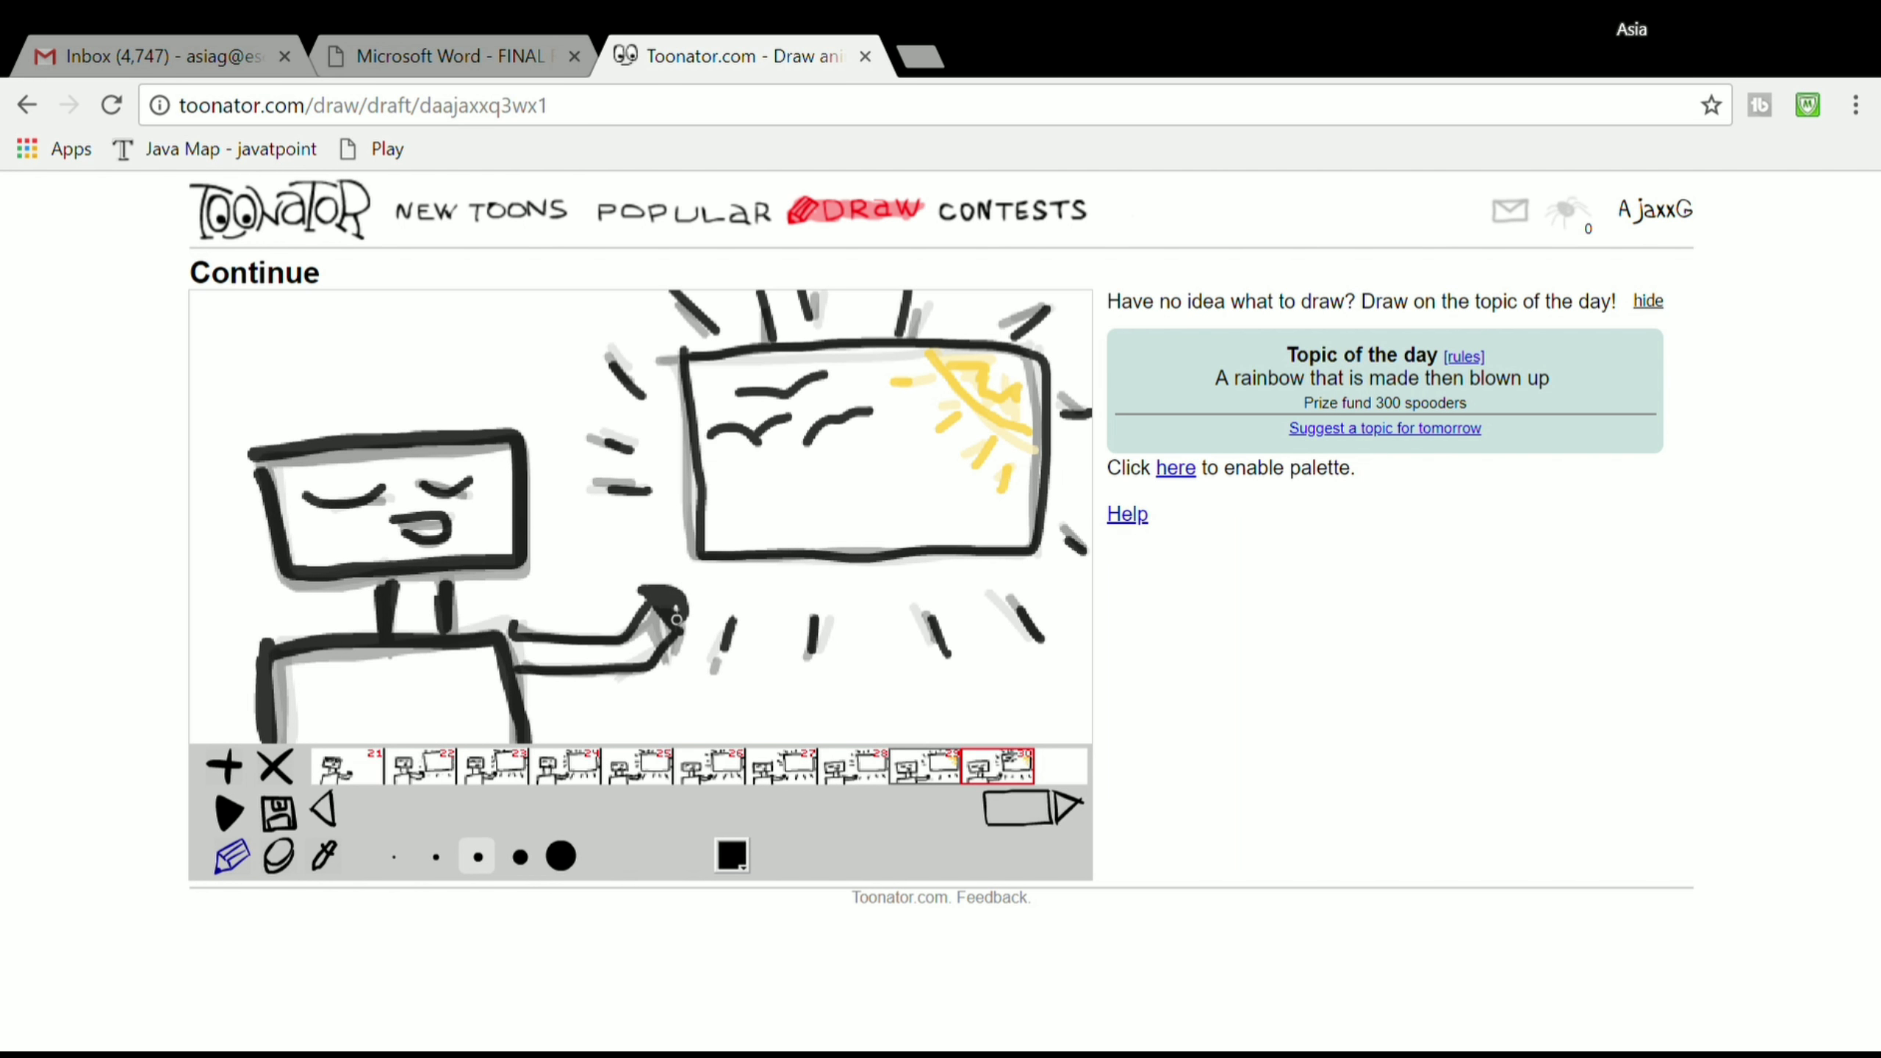
Step: Add frame 31 and draw the screen's black outline with three birds inside it
click(225, 767)
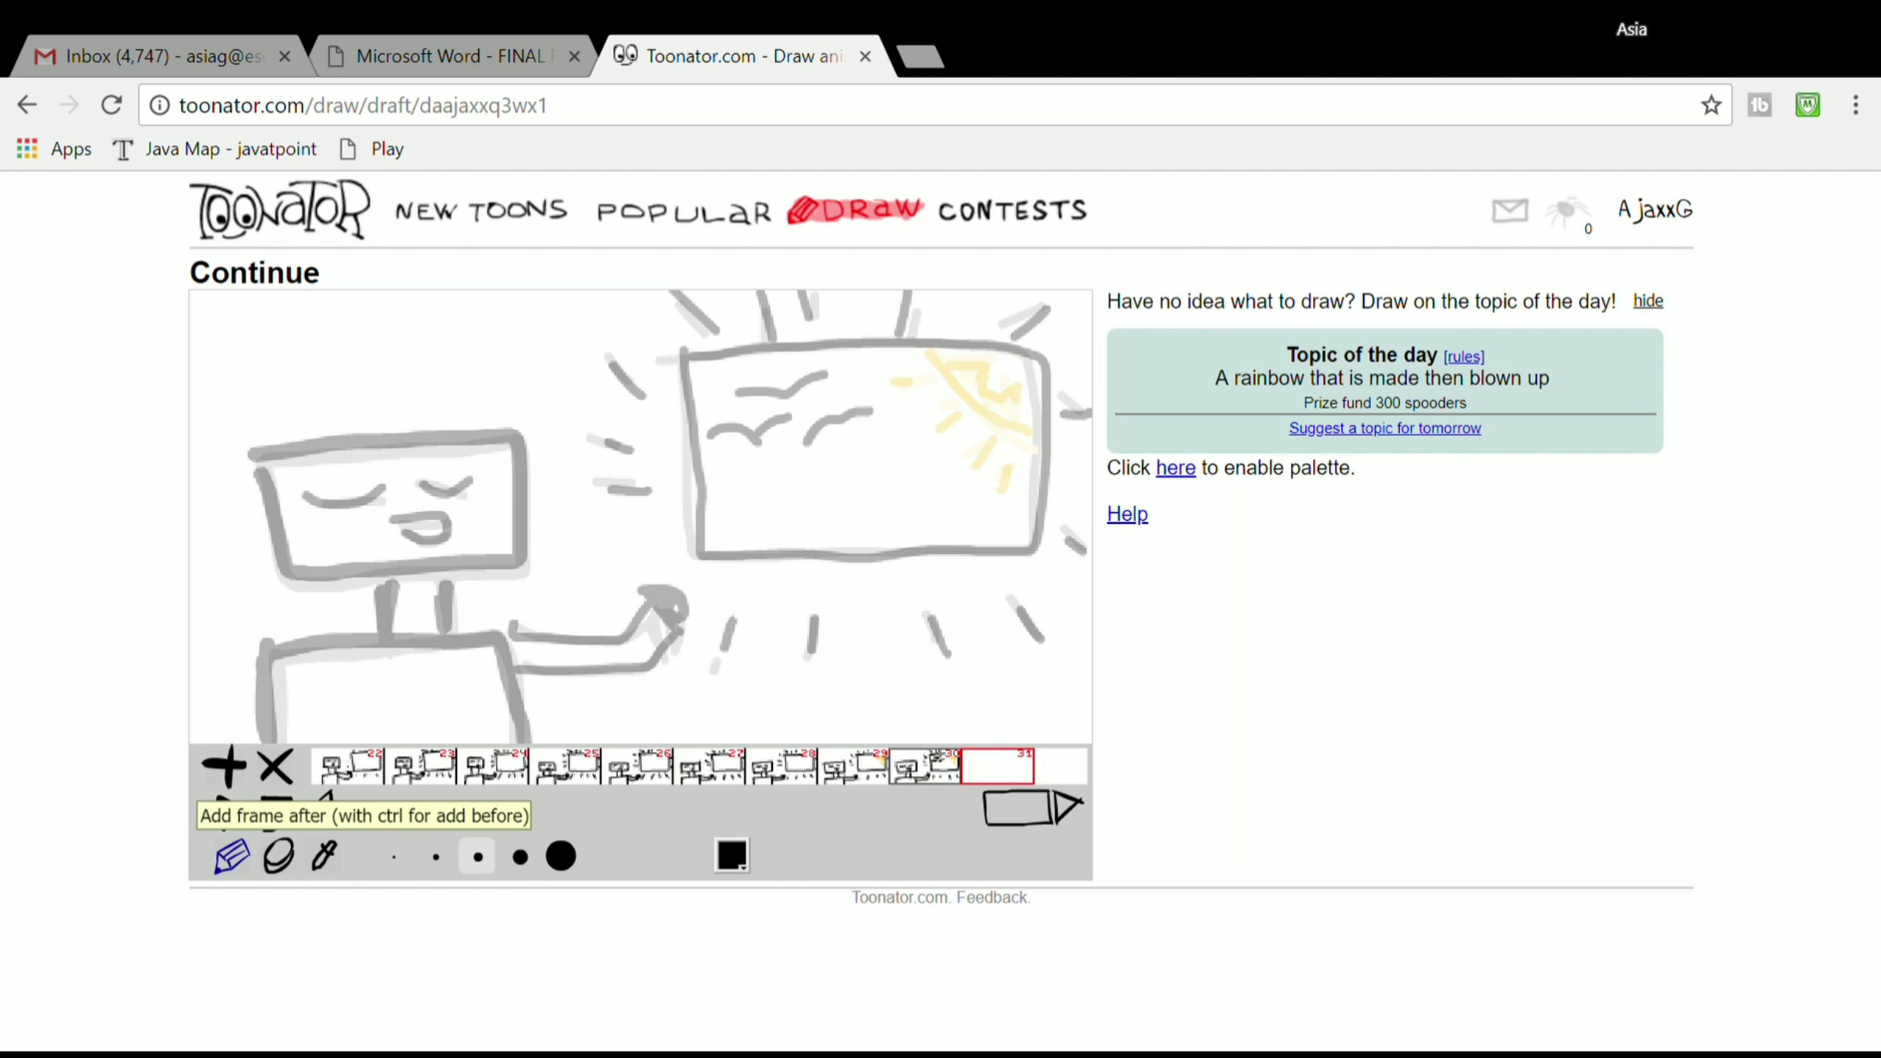
mouse_move(676, 357)
mouse_down()
mouse_move(1044, 346)
mouse_move(1045, 538)
mouse_move(726, 559)
mouse_move(684, 519)
mouse_move(670, 379)
mouse_move(678, 419)
mouse_move(770, 433)
mouse_move(770, 404)
mouse_move(826, 376)
mouse_up()
drag(793, 450, 866, 409)
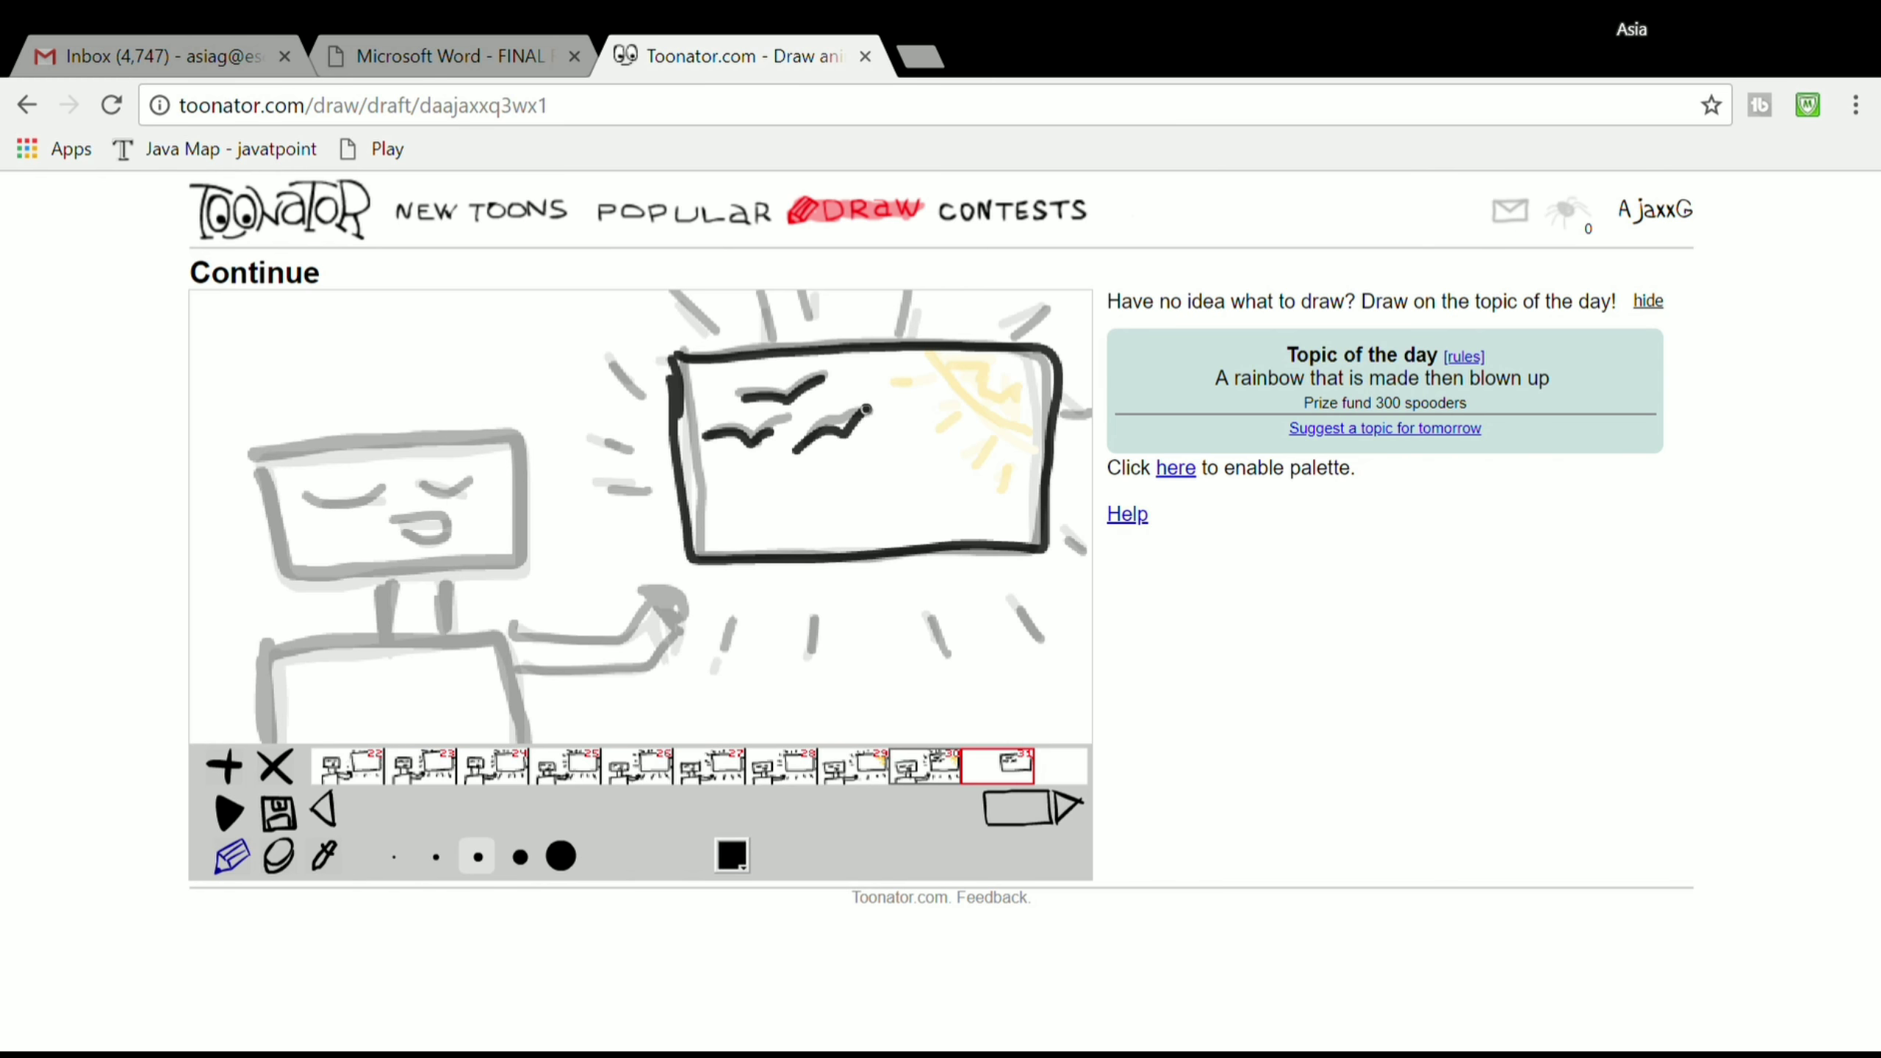
Step: Draw the short black rays around the screen on frame 31
drag(733, 620, 722, 657)
drag(817, 618, 812, 656)
mouse_move(947, 616)
mouse_down()
mouse_move(964, 656)
mouse_move(1033, 636)
mouse_up()
drag(1059, 543, 1077, 549)
drag(1034, 324, 1044, 292)
drag(919, 342, 915, 310)
drag(813, 328, 806, 294)
mouse_move(770, 341)
mouse_down()
mouse_move(763, 296)
mouse_move(675, 305)
mouse_up()
drag(648, 392, 615, 376)
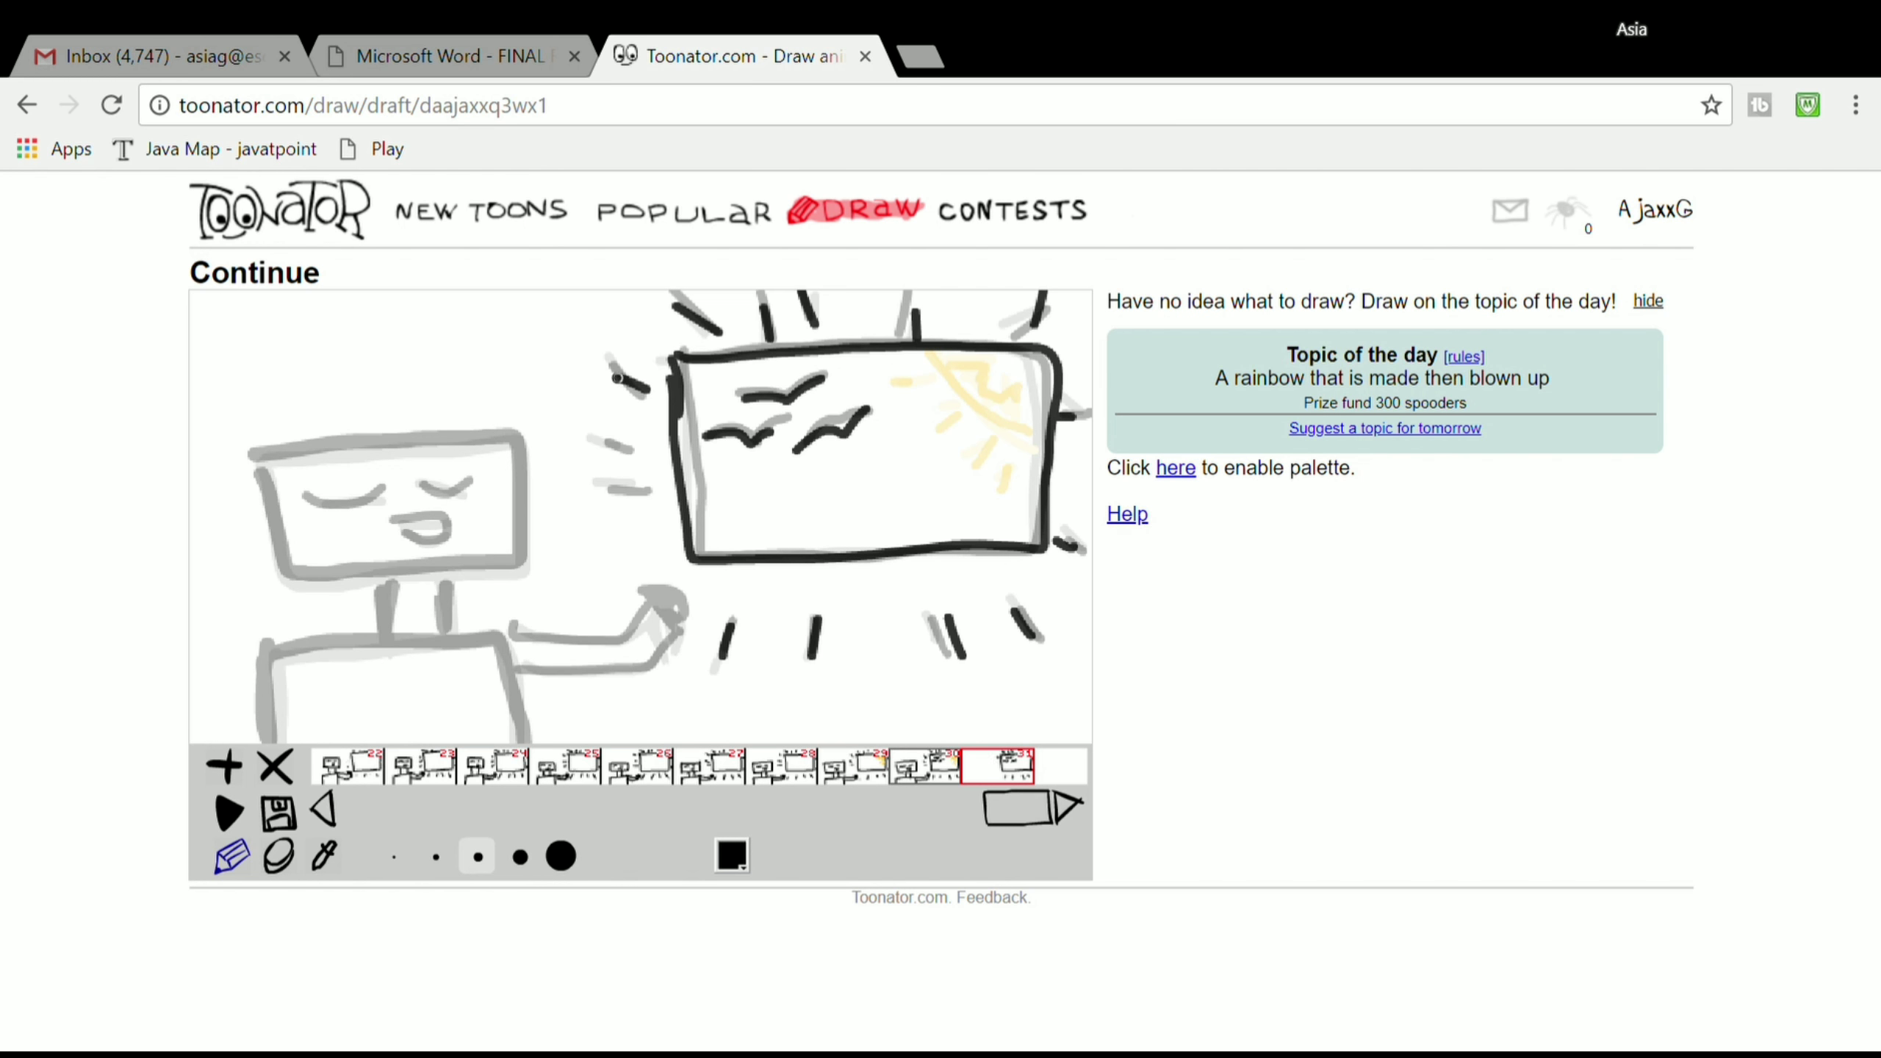
drag(628, 447, 605, 446)
drag(643, 509, 613, 508)
Step: Draw the character's face on frame 31, and outline the body, neck and head with a thicker brush
mouse_move(296, 495)
mouse_down()
mouse_move(480, 482)
mouse_move(440, 542)
mouse_move(452, 529)
mouse_up()
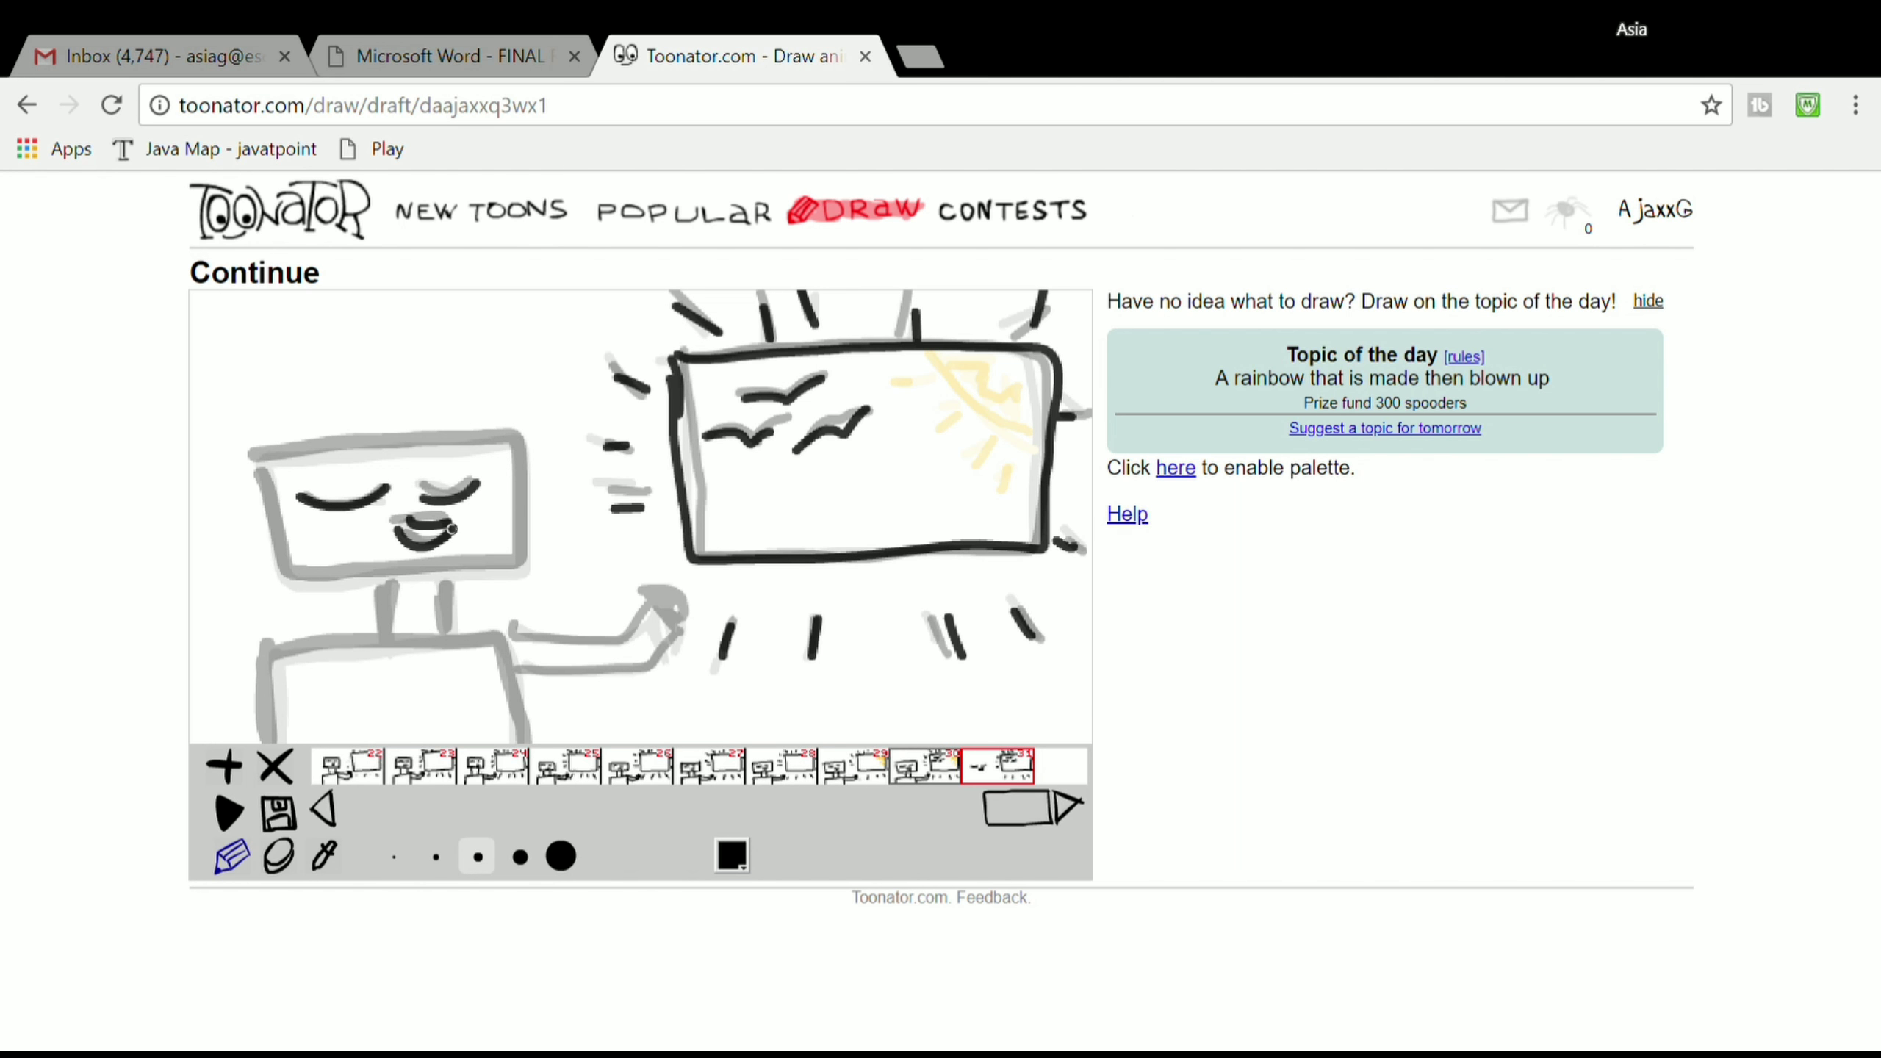
click(521, 857)
mouse_move(269, 645)
mouse_down()
mouse_move(260, 741)
mouse_move(300, 651)
mouse_move(463, 638)
mouse_move(525, 742)
mouse_up()
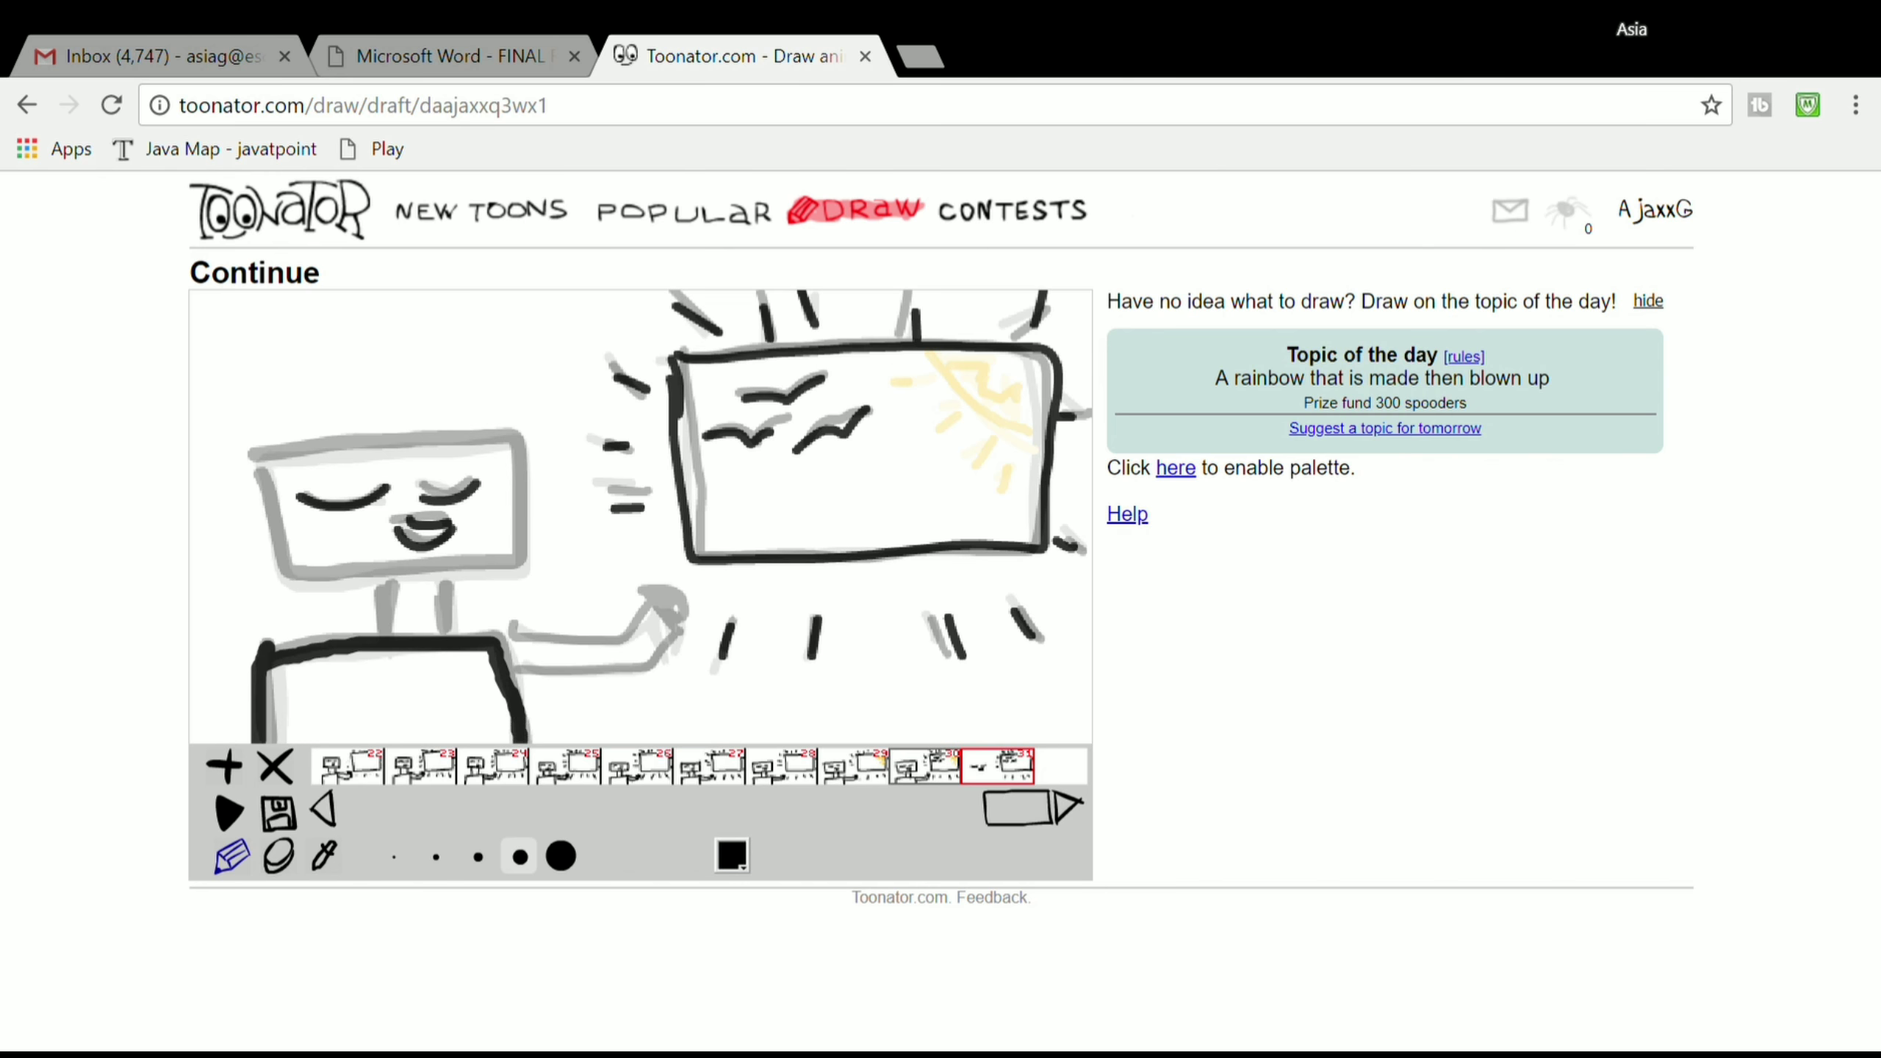
drag(385, 582, 385, 638)
drag(448, 567, 447, 637)
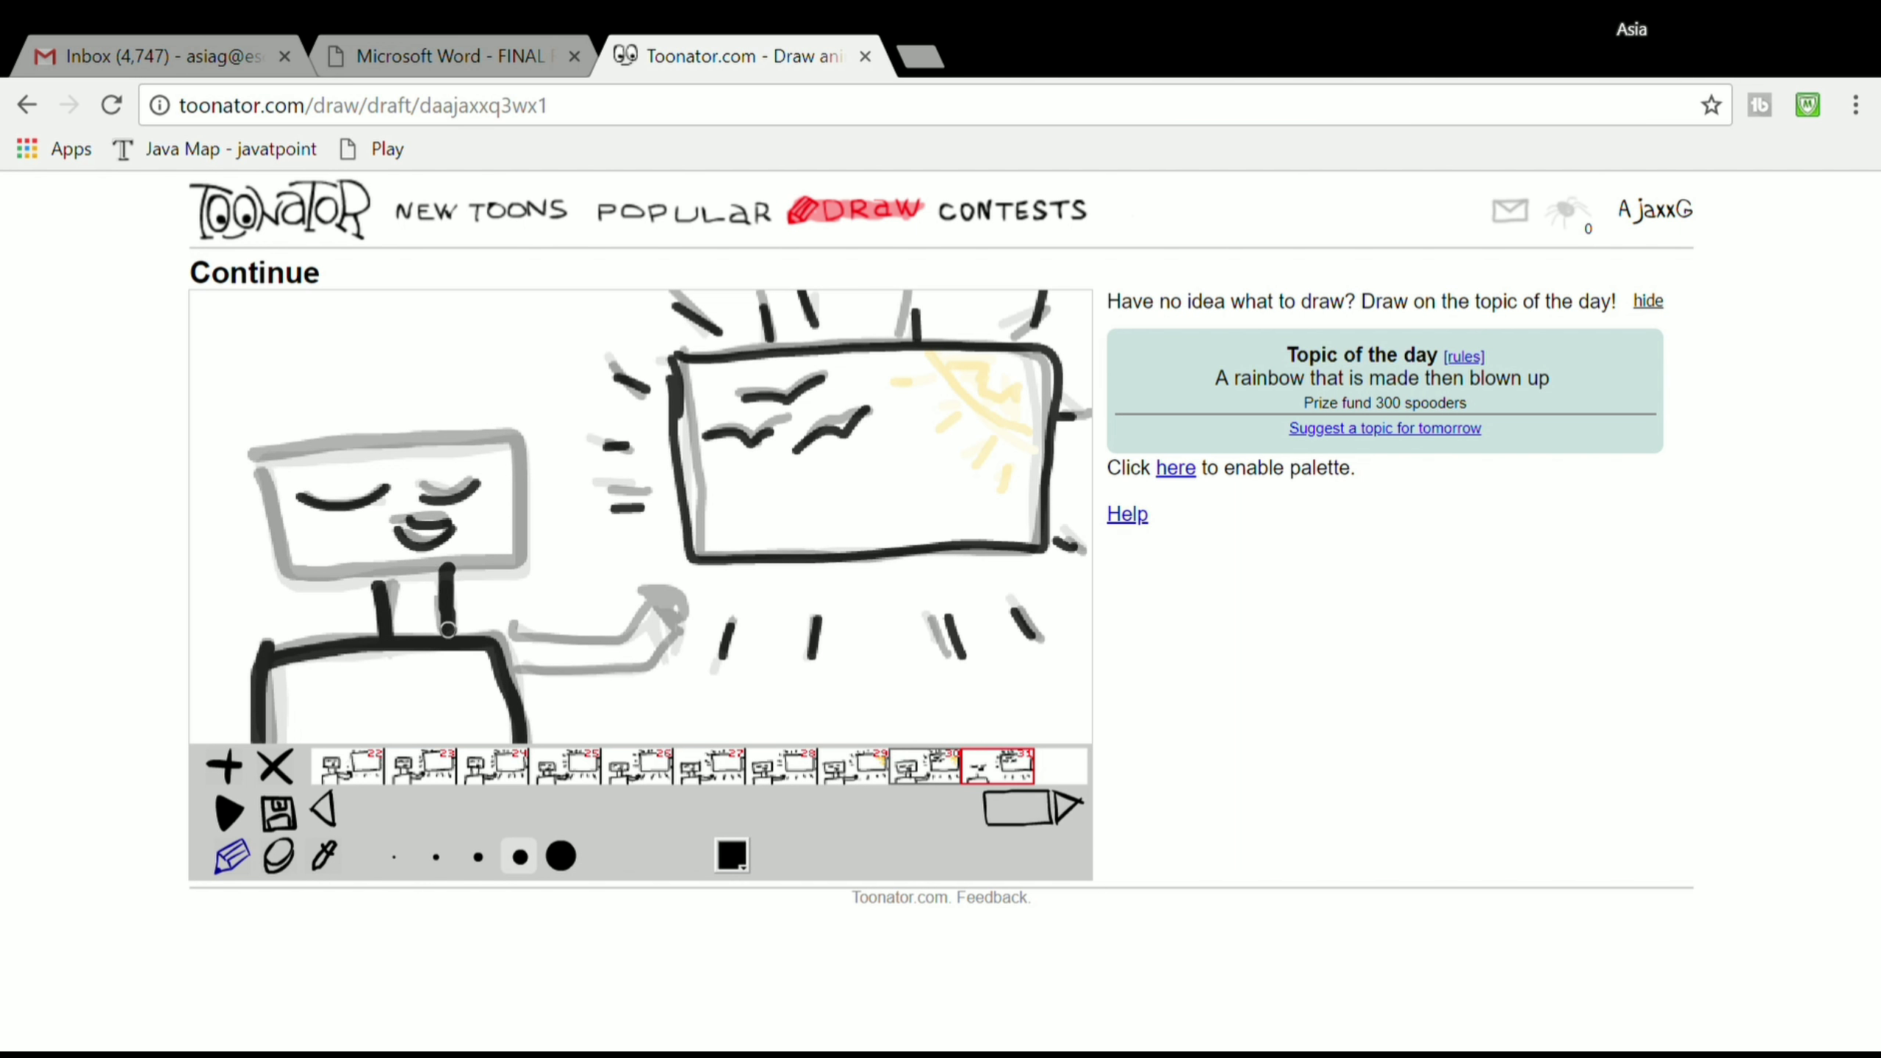
mouse_move(291, 571)
mouse_down()
mouse_move(522, 569)
mouse_move(517, 453)
mouse_move(441, 432)
mouse_move(308, 445)
mouse_move(261, 504)
mouse_move(281, 578)
mouse_up()
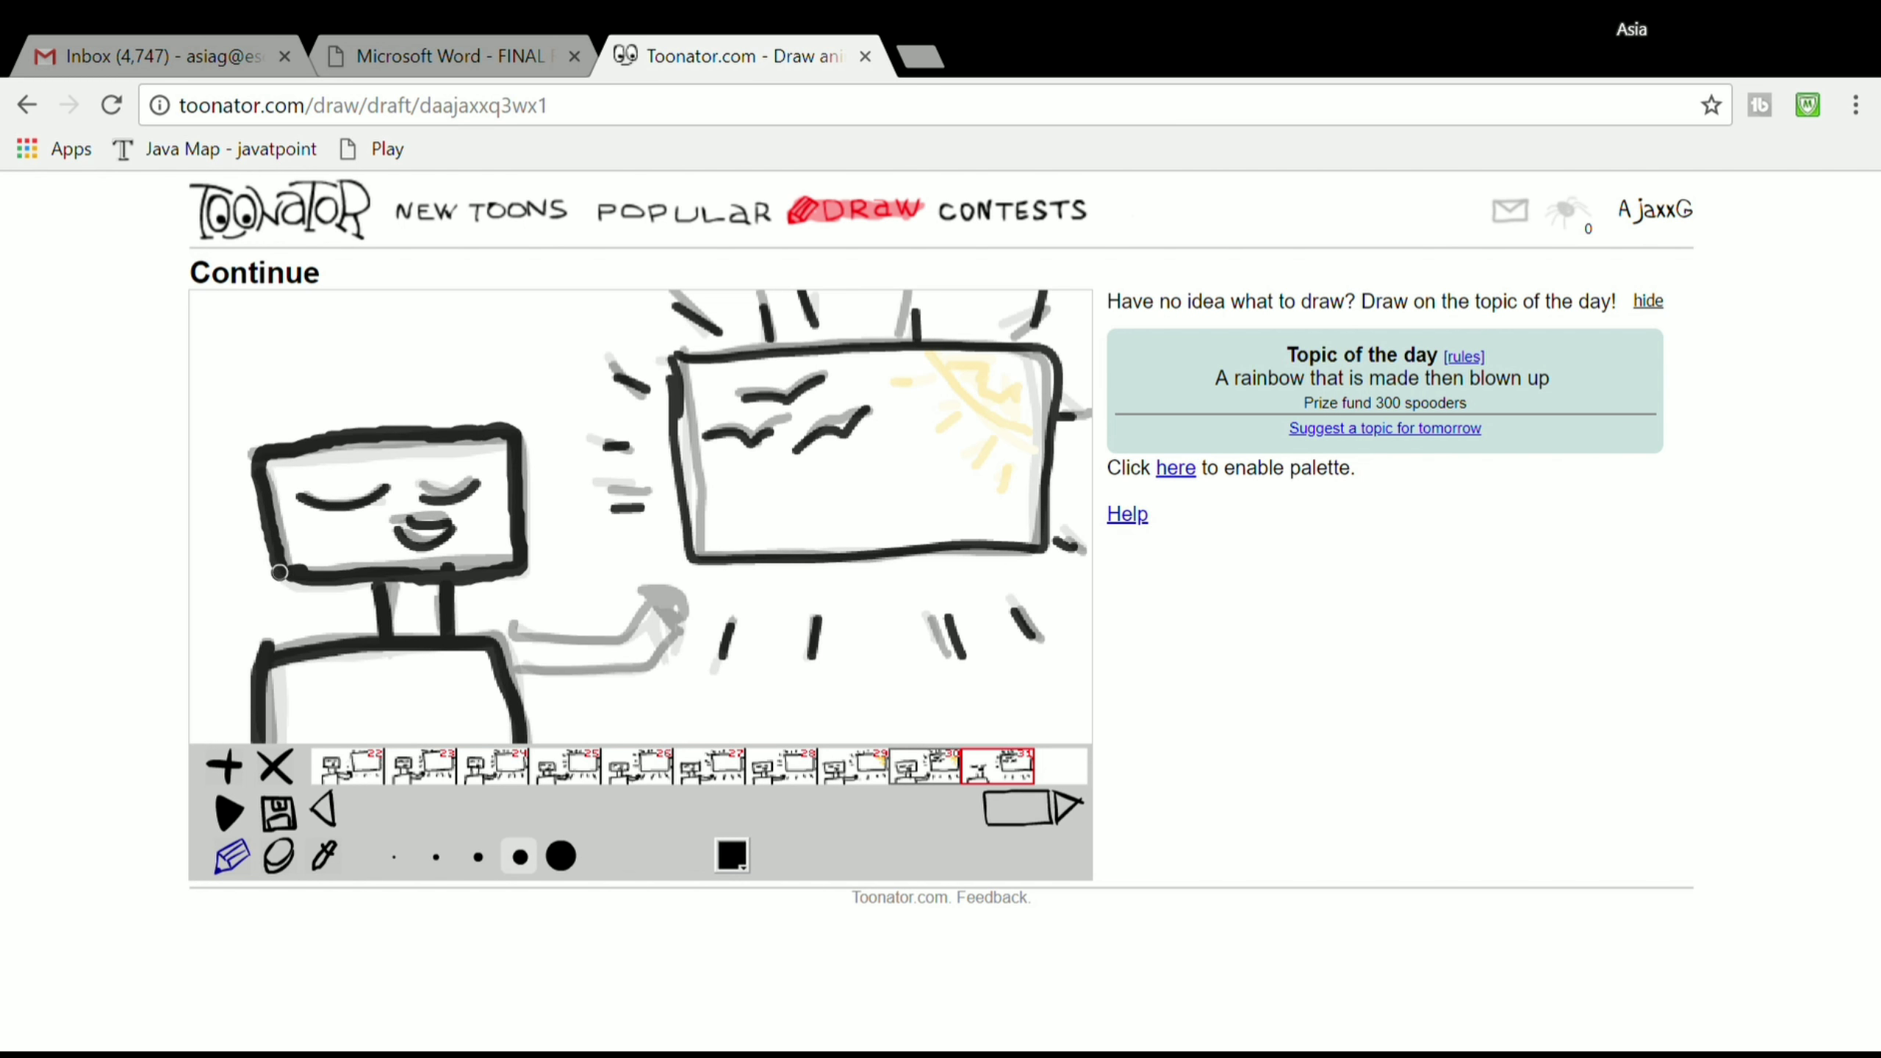
Step: Draw the character's outstretched arm and hand on frame 31 with a thinner brush
click(478, 858)
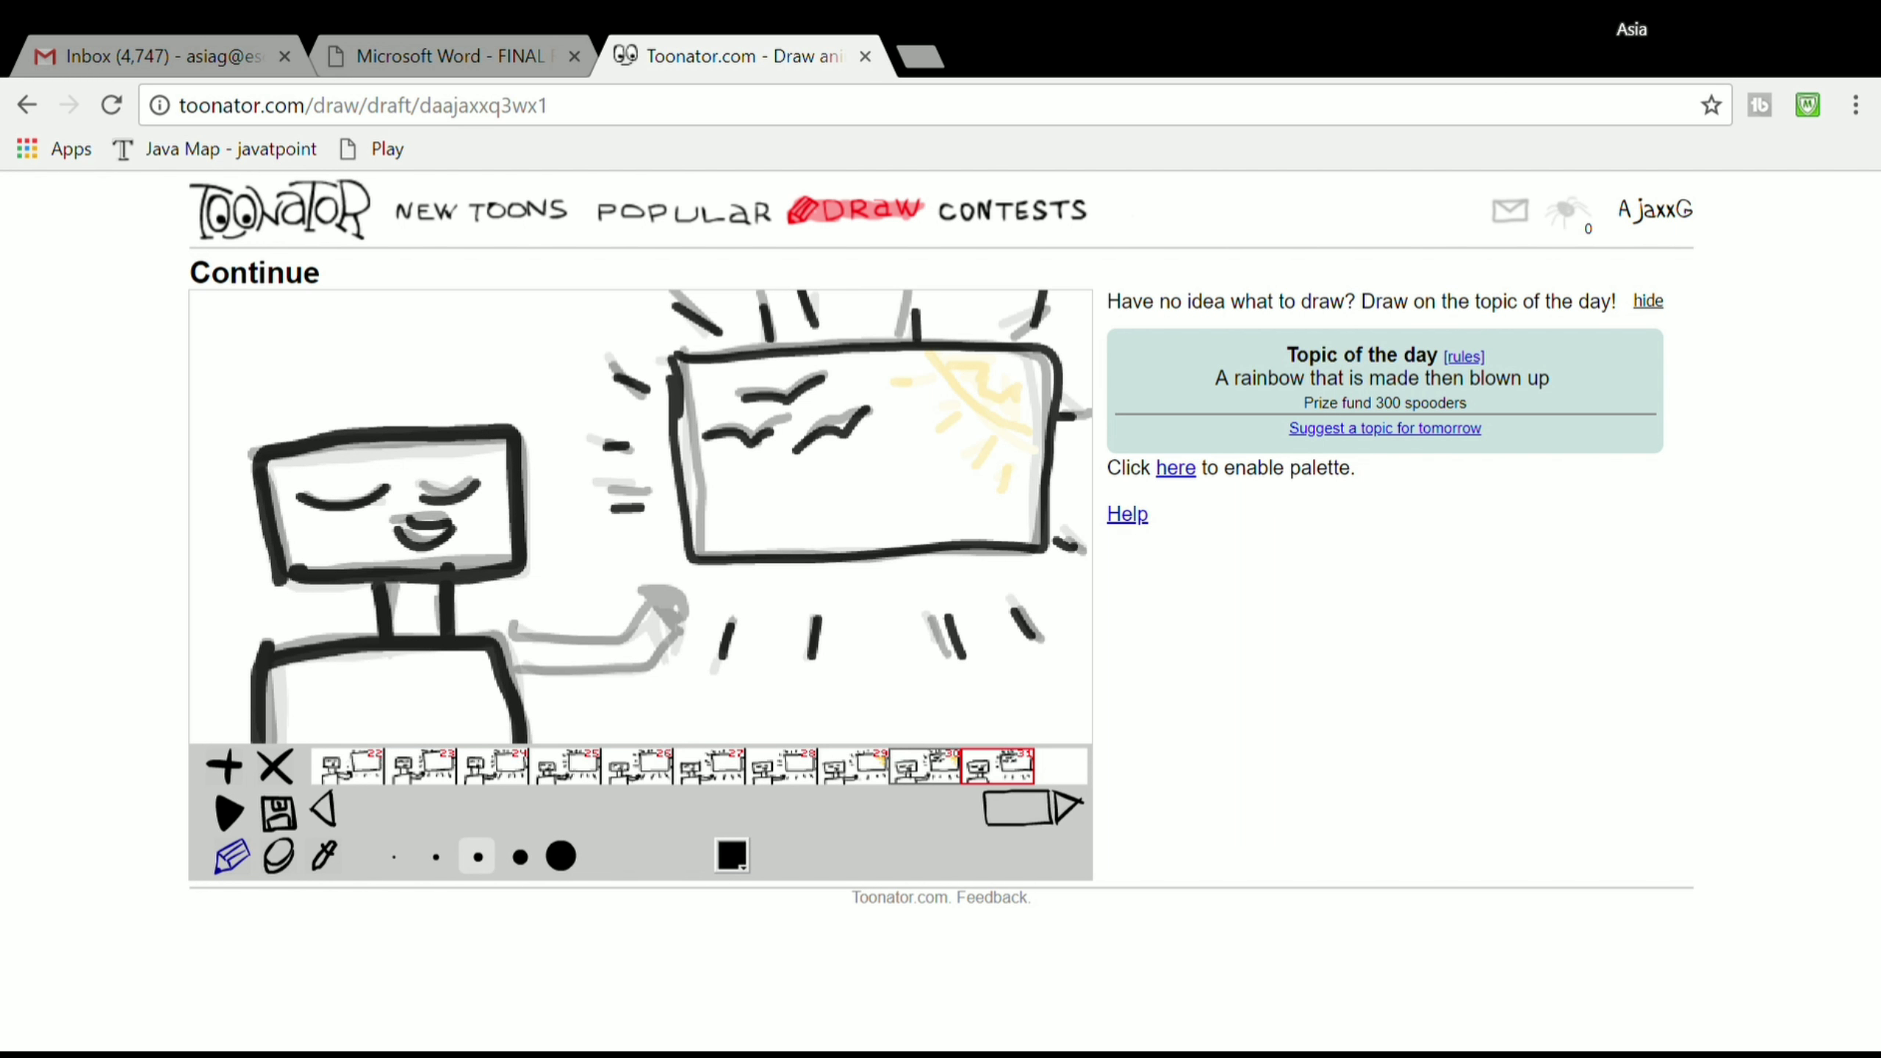
mouse_move(507, 632)
mouse_down()
mouse_move(585, 644)
mouse_move(652, 601)
mouse_up()
mouse_move(515, 678)
mouse_down()
mouse_move(596, 677)
mouse_move(665, 629)
mouse_move(680, 652)
mouse_move(658, 601)
mouse_move(673, 622)
mouse_up()
click(732, 856)
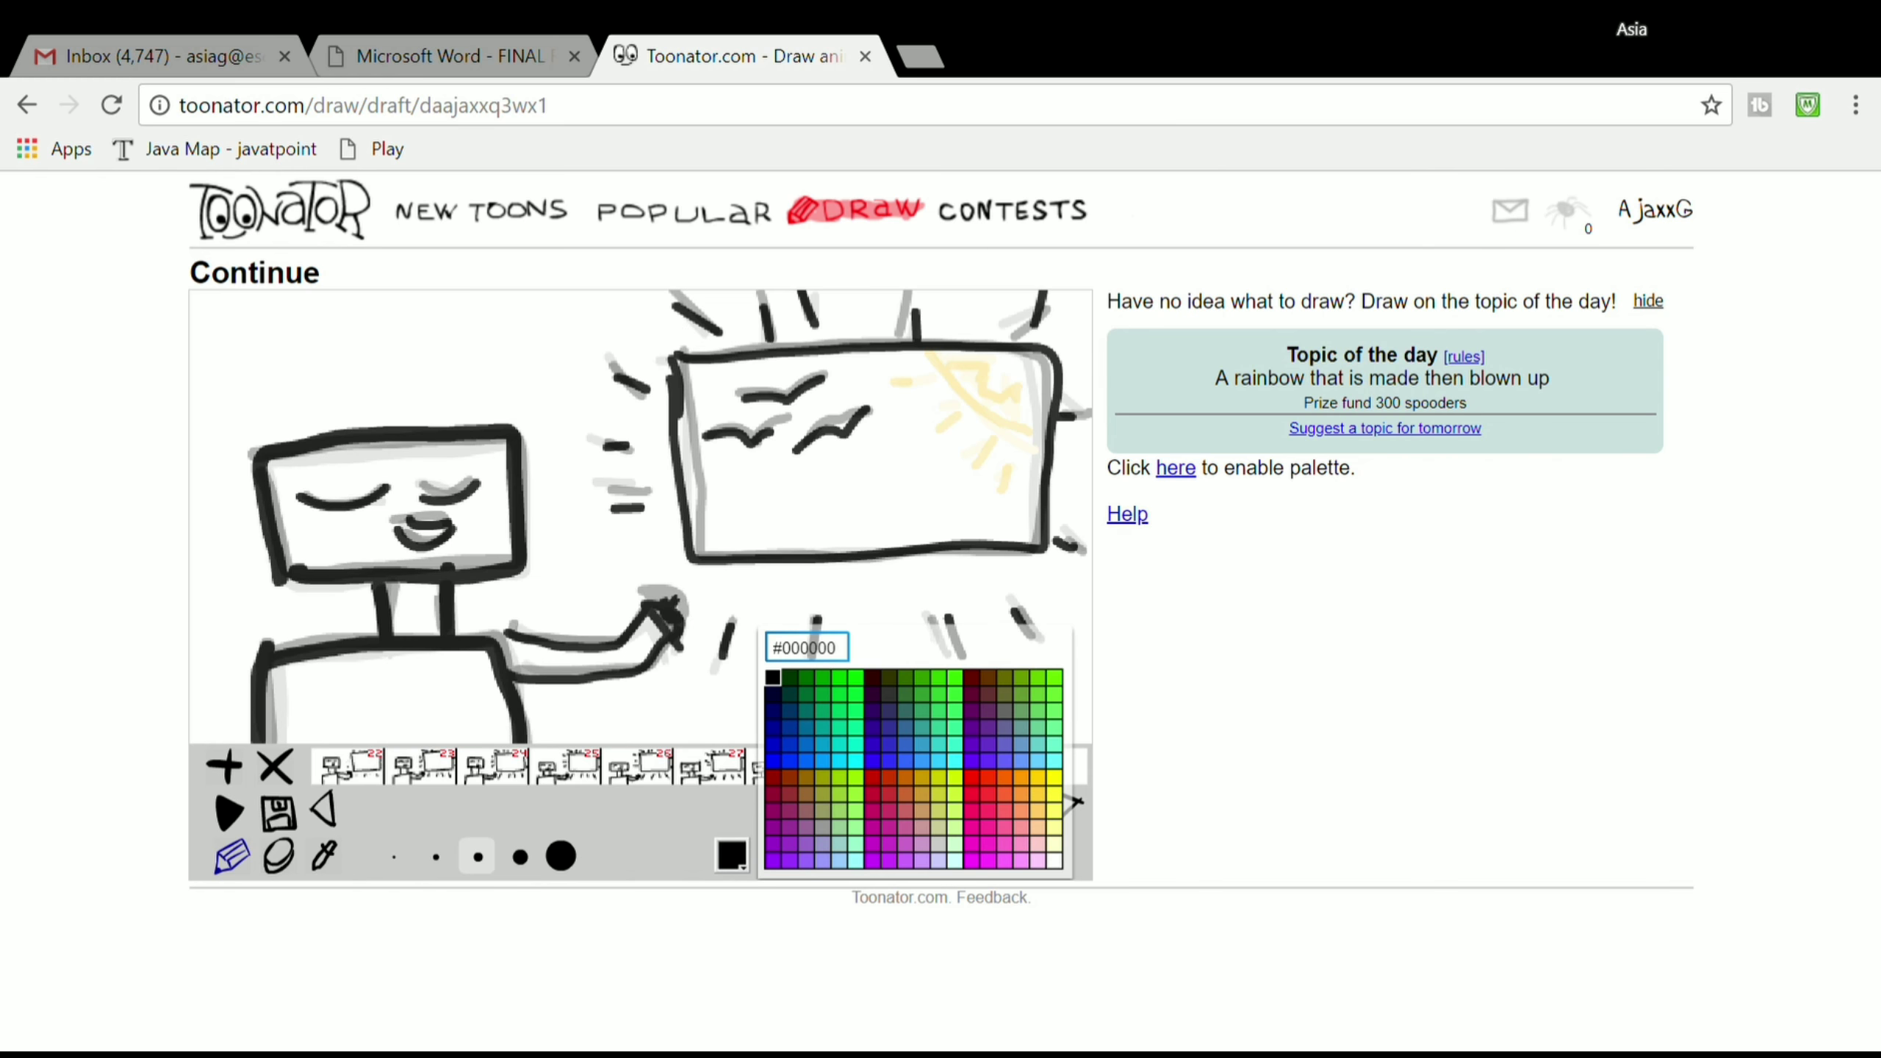
click(1053, 794)
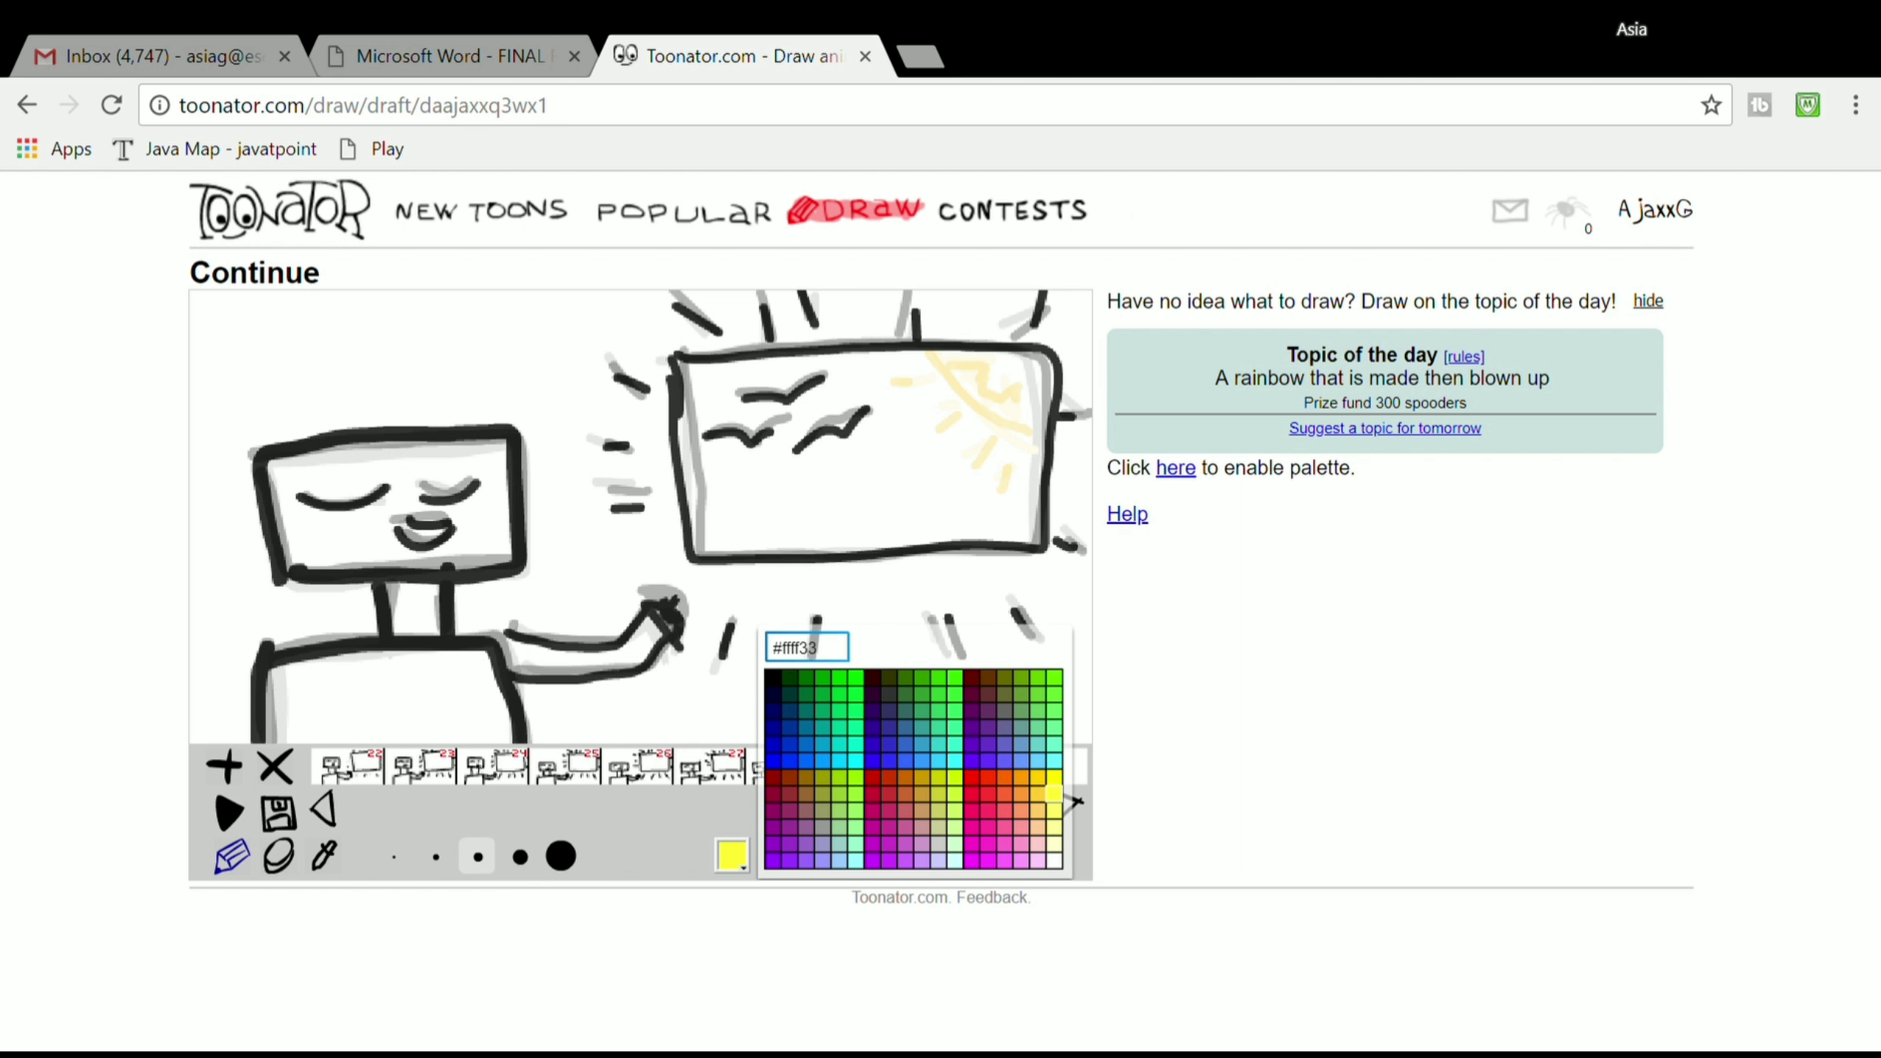
mouse_move(929, 367)
mouse_down()
mouse_move(1031, 437)
mouse_move(910, 387)
mouse_move(996, 403)
mouse_move(1019, 438)
mouse_up()
click(279, 856)
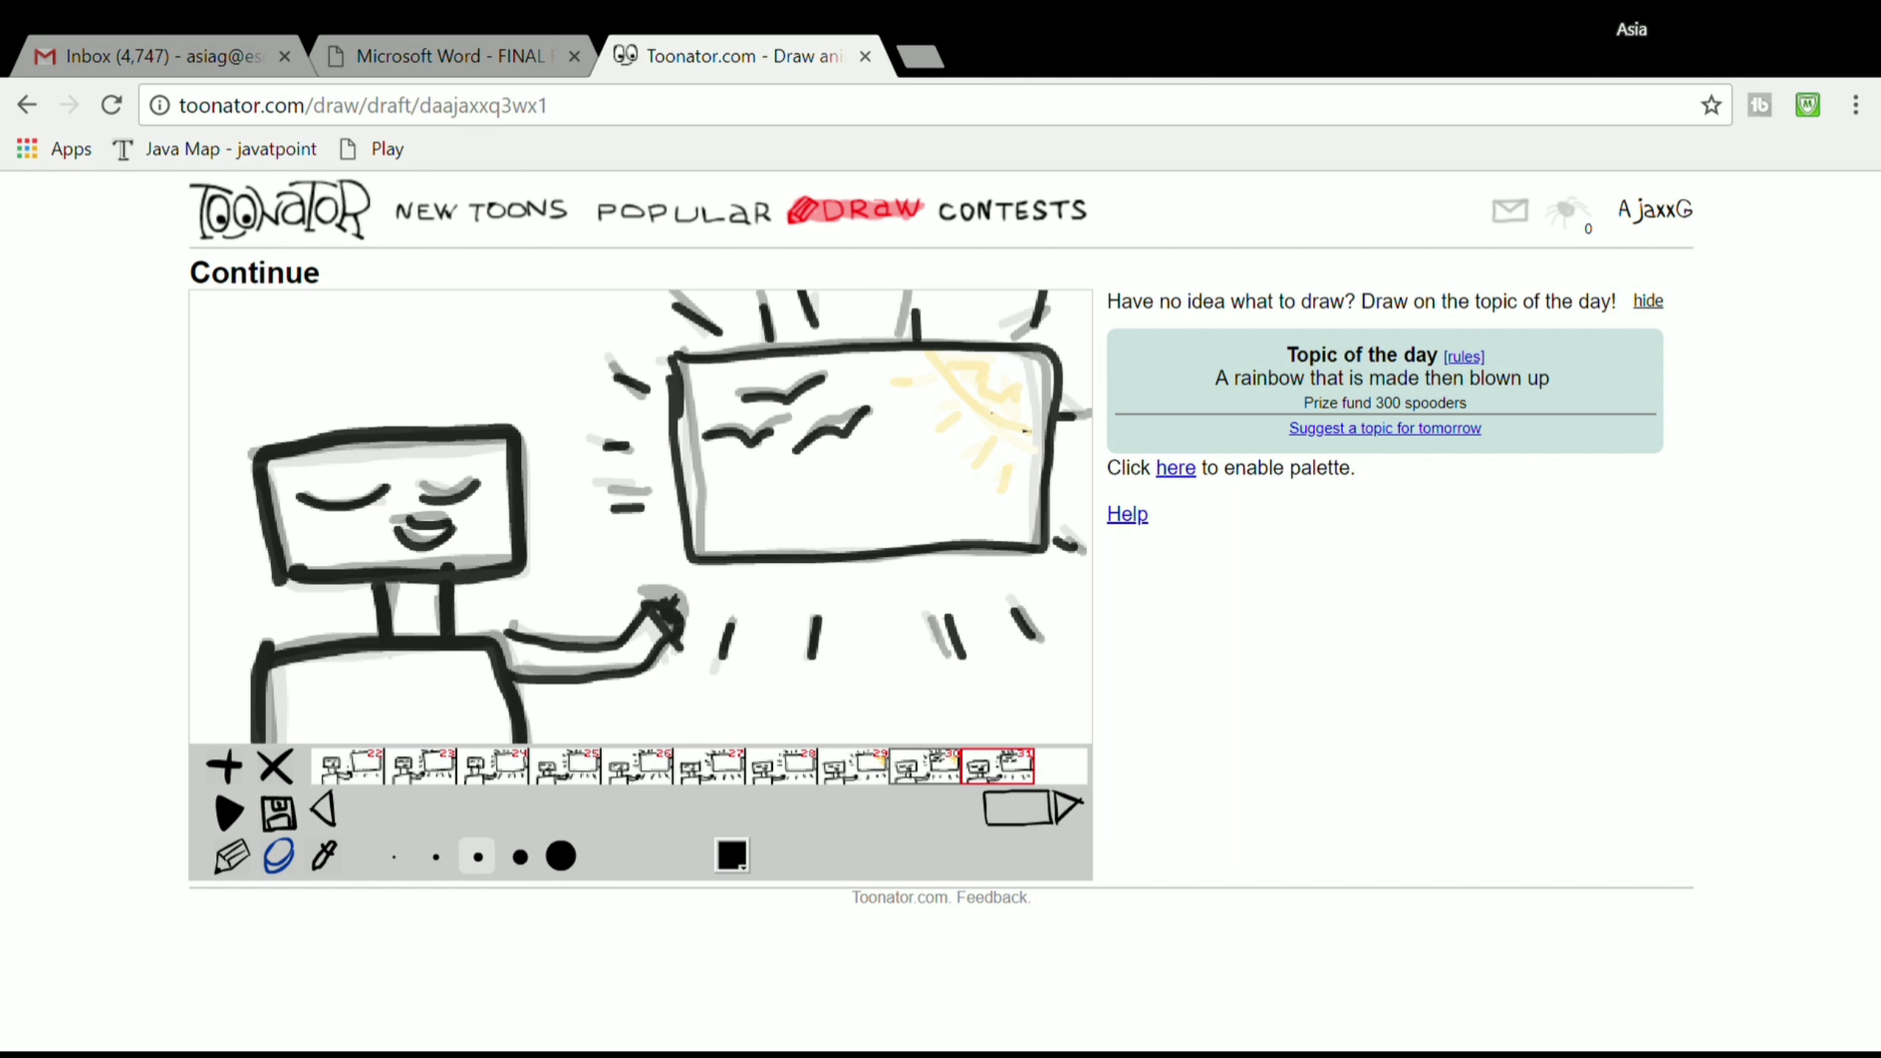
Step: Draw a yellow sun with rays in the screen's upper-right corner and green grass along its bottom edge on frame 31
key(c)
click(1053, 777)
mouse_move(918, 363)
mouse_down()
mouse_move(1052, 452)
mouse_move(992, 363)
mouse_move(1036, 408)
mouse_move(1010, 481)
mouse_up()
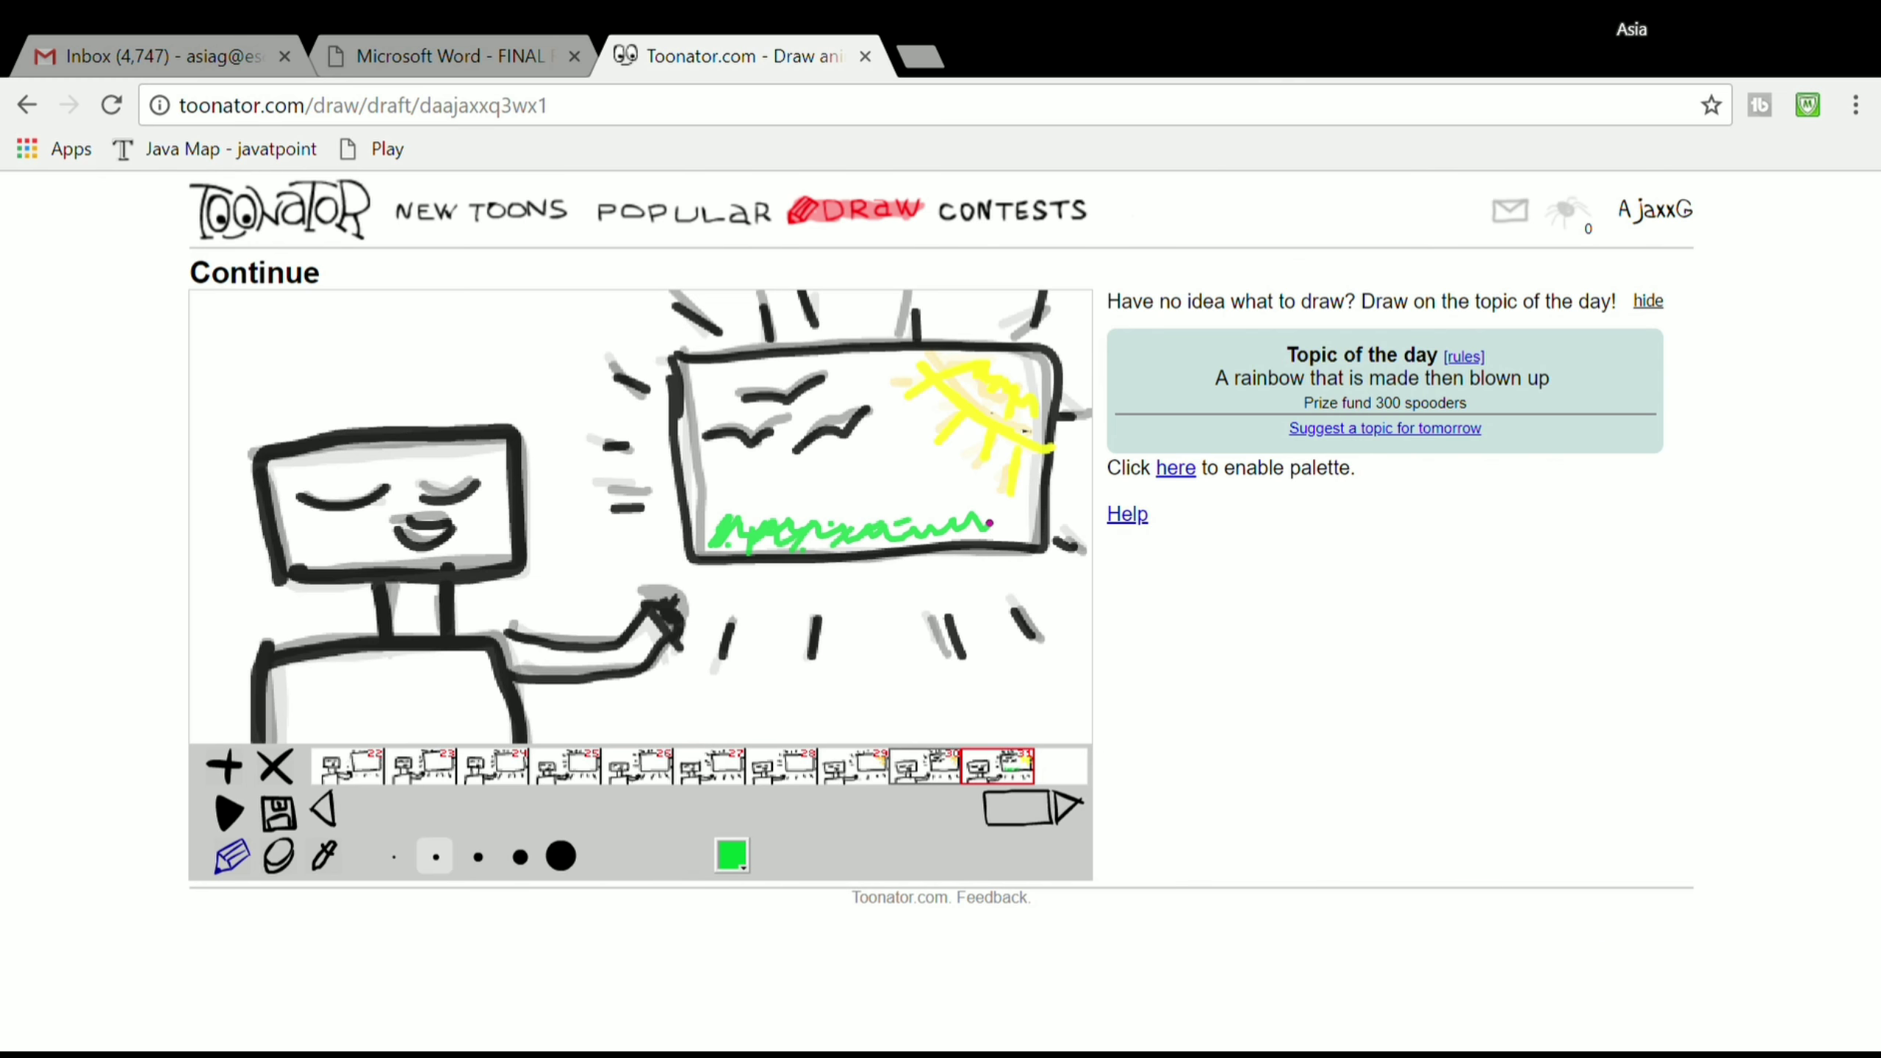
drag(956, 518, 876, 529)
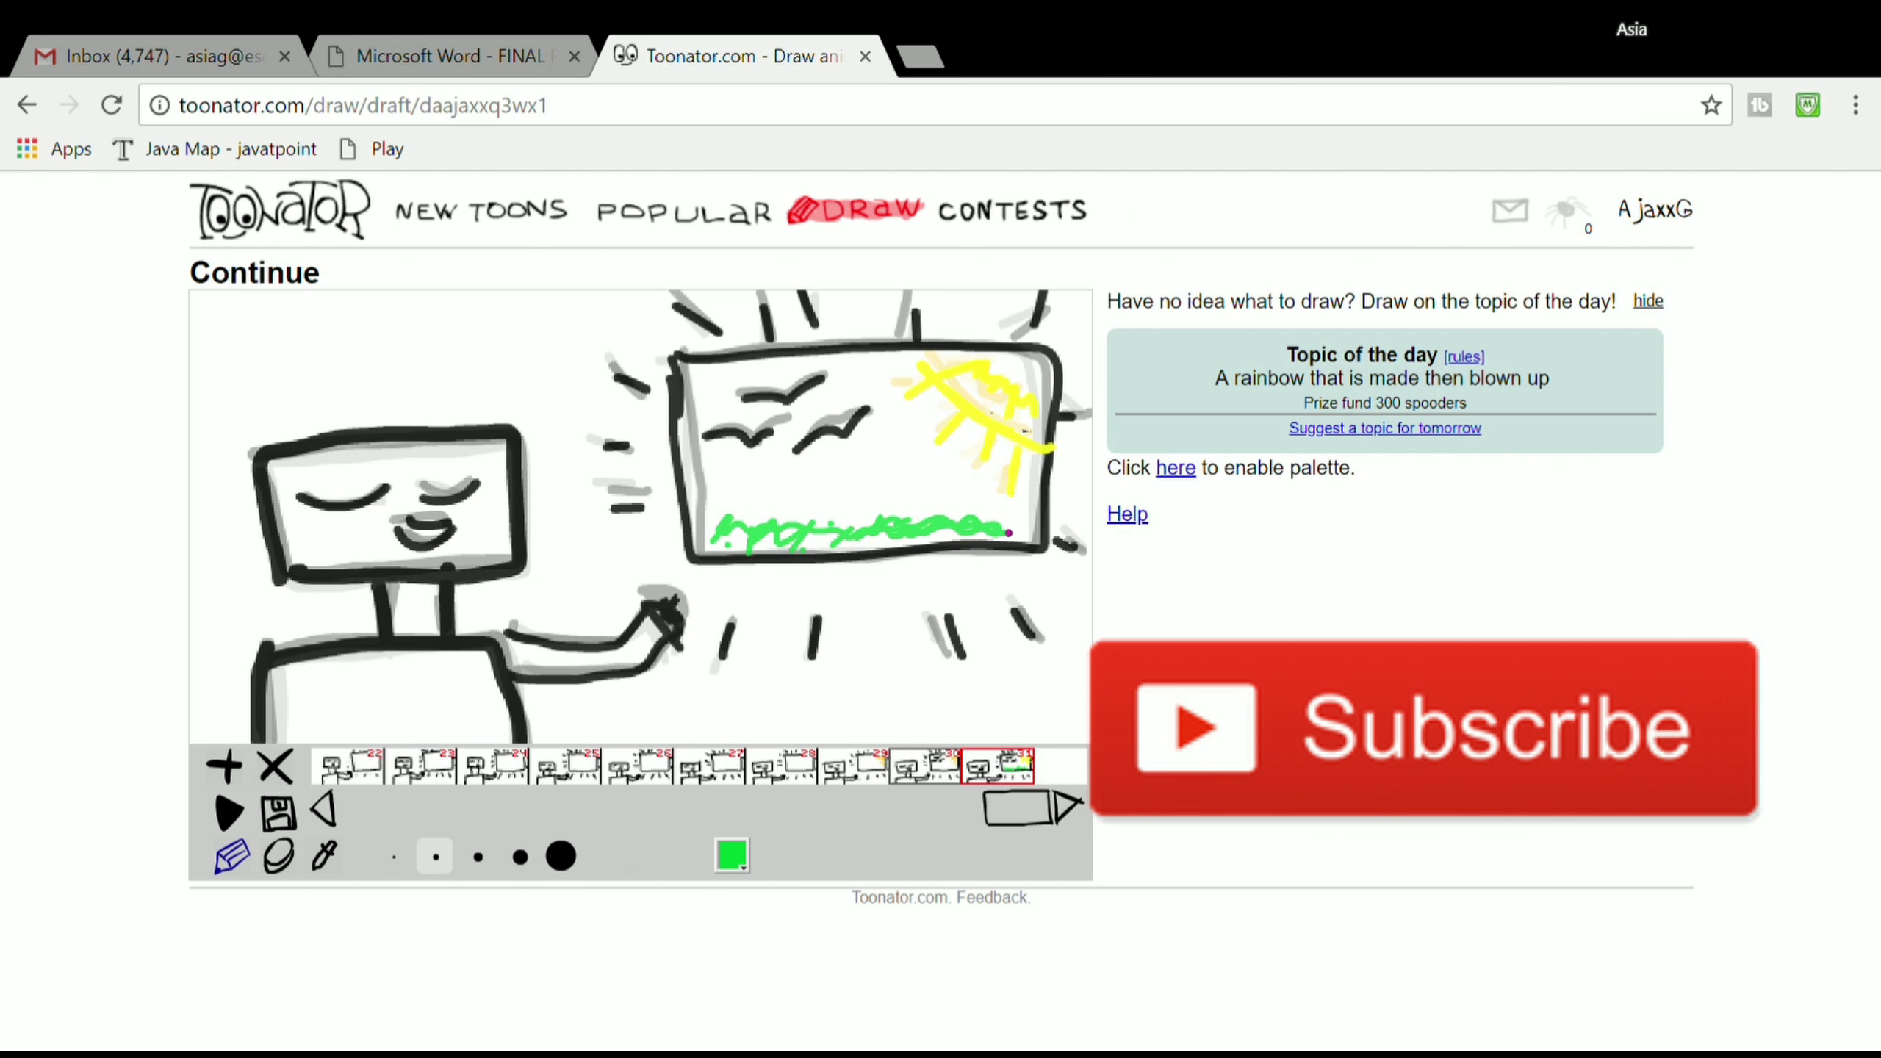
Step: Play back the animation to review it, and stop the playback
key(space)
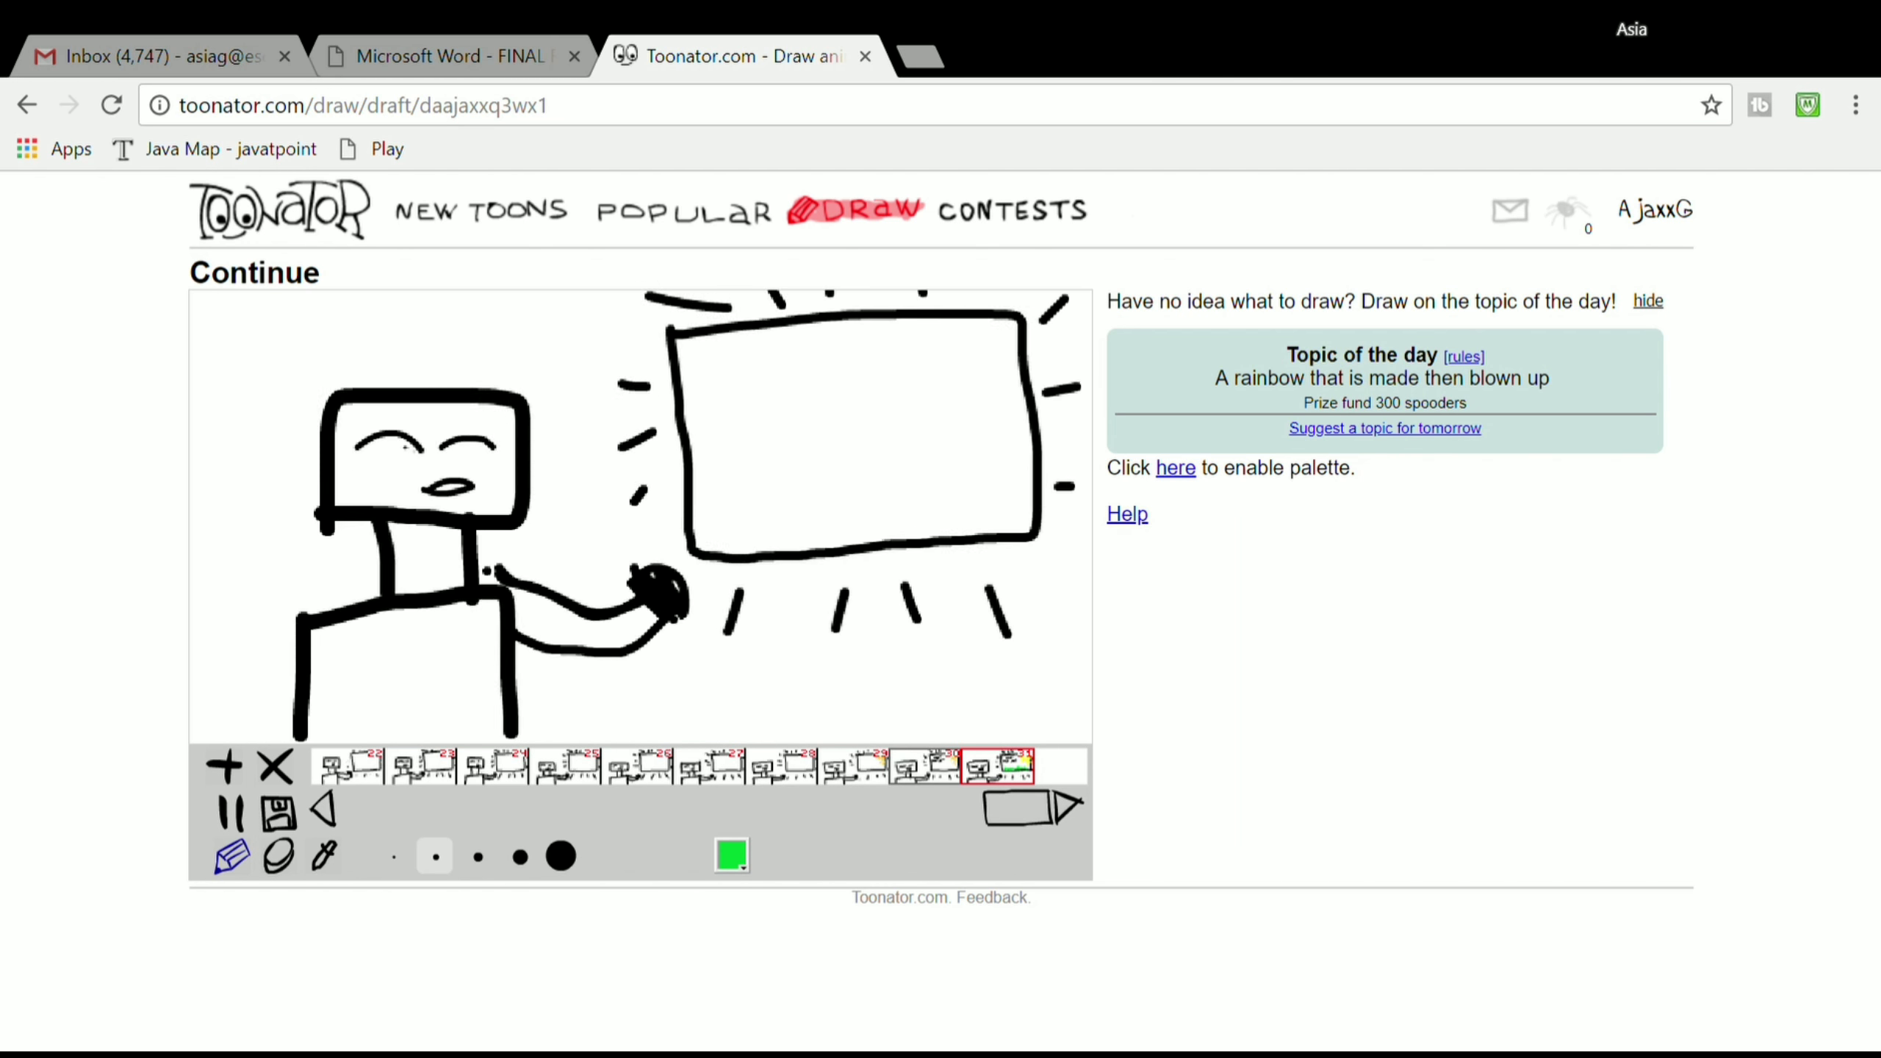
key(space)
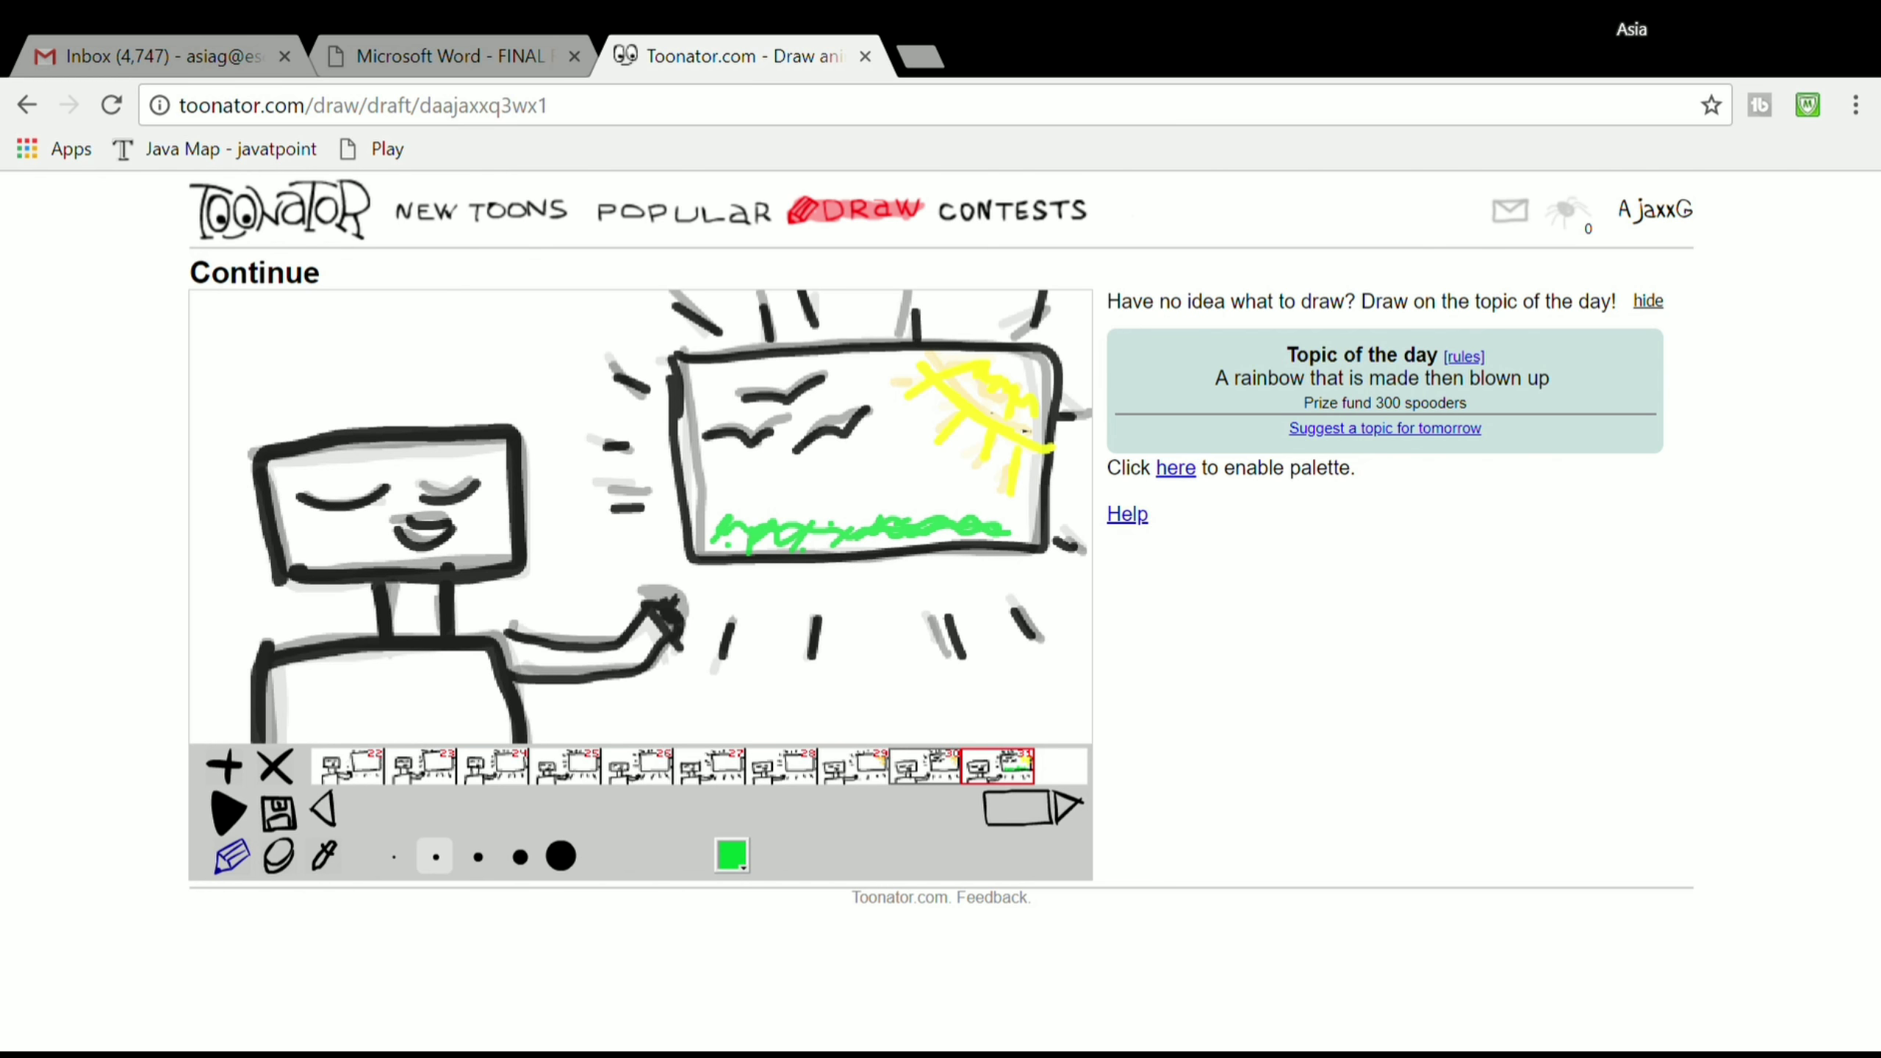